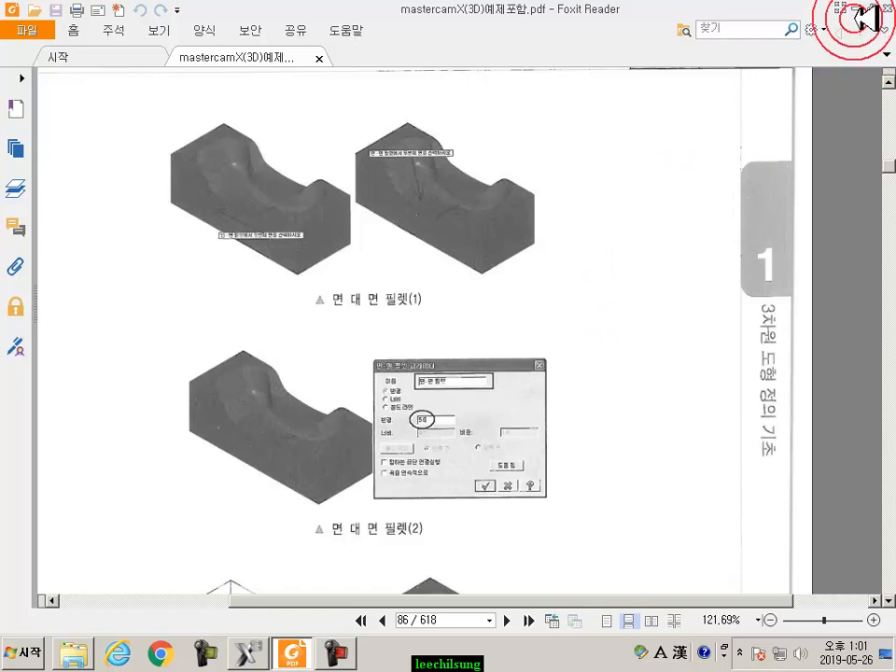
Leave the PDF and locate 면대면필렛.mcx-8 in the 이칠성자료 folder on drive D.
left_click(864, 9)
left_click(602, 327)
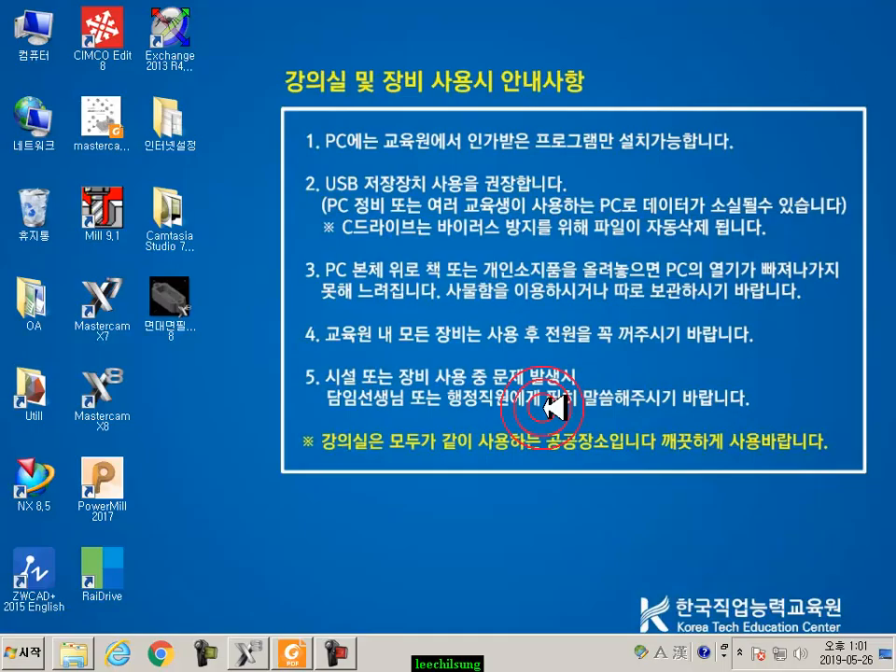
left_click(73, 654)
left_click(164, 367)
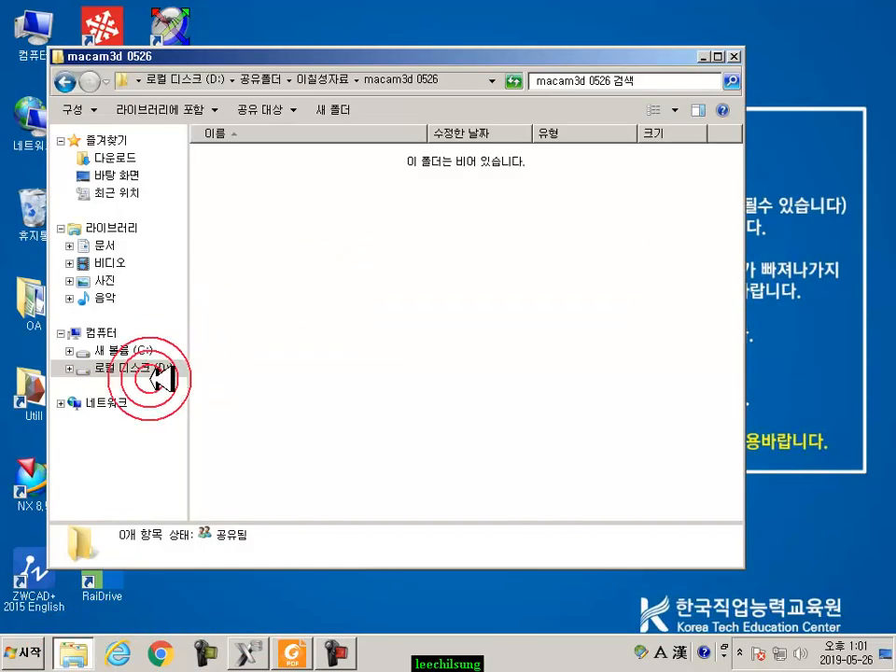
left_click(294, 79)
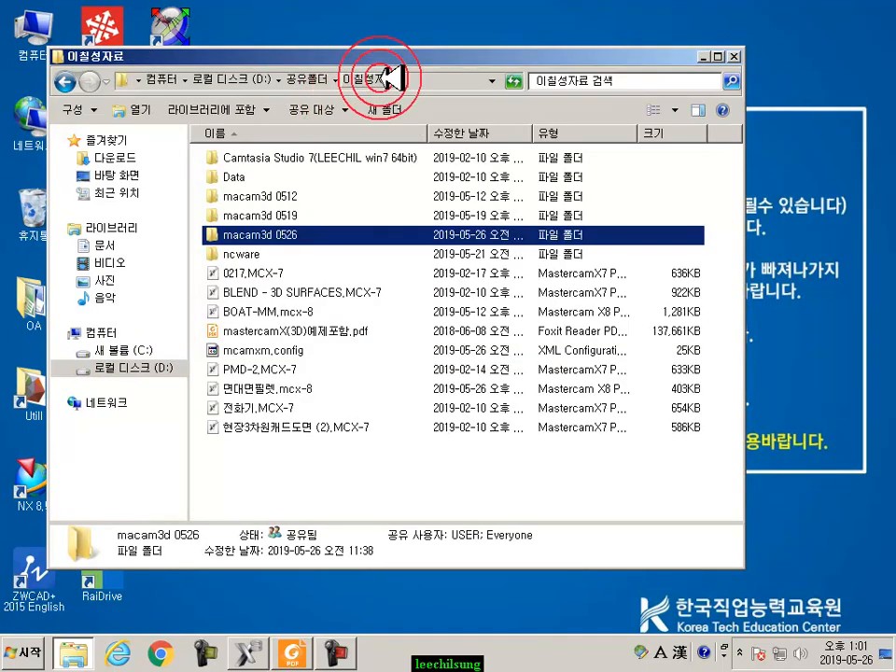
left_click(266, 387)
left_click_drag(299, 54, 644, 21)
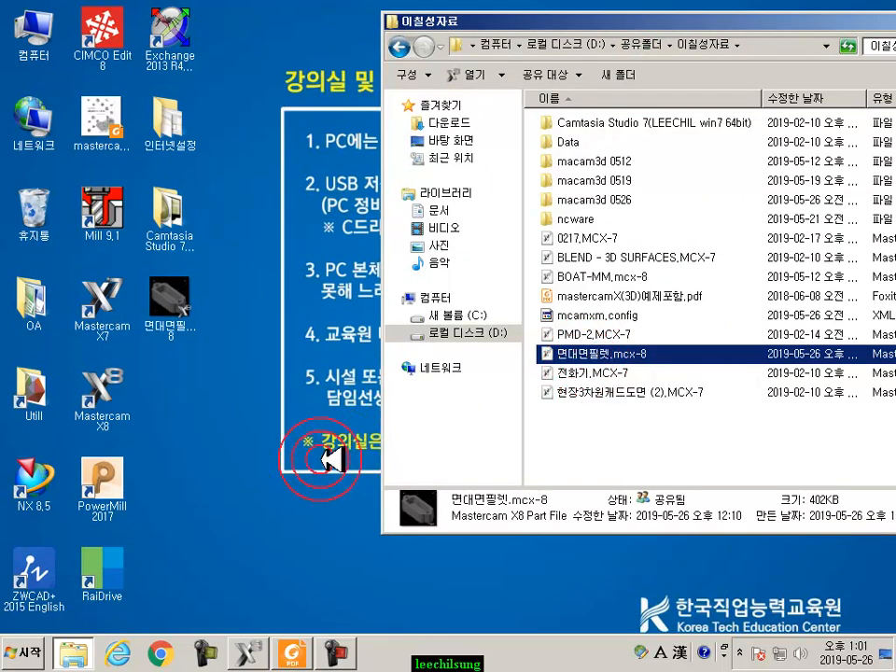
Switch to Mastercam, show the part in isometric view and arrange its window beside the 이칠성자료 folder window.
left_click(254, 654)
left_click(464, 48)
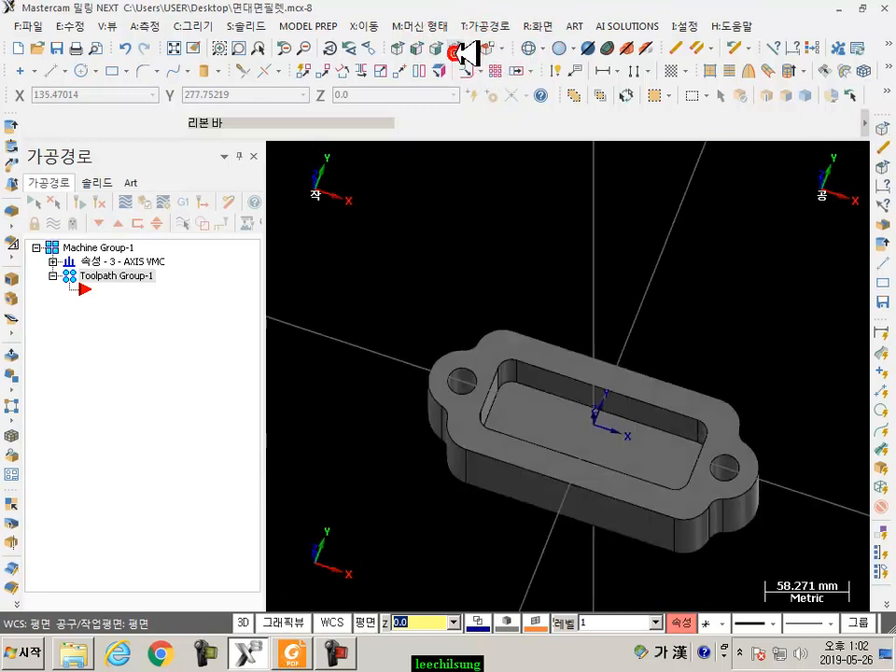
left_click_drag(802, 15, 504, 20)
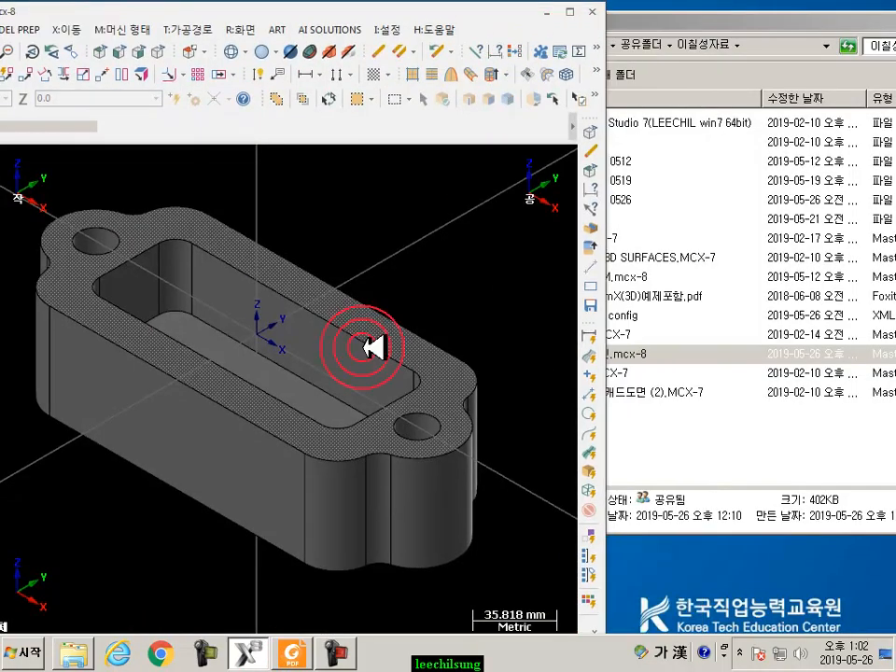
left_click(731, 28)
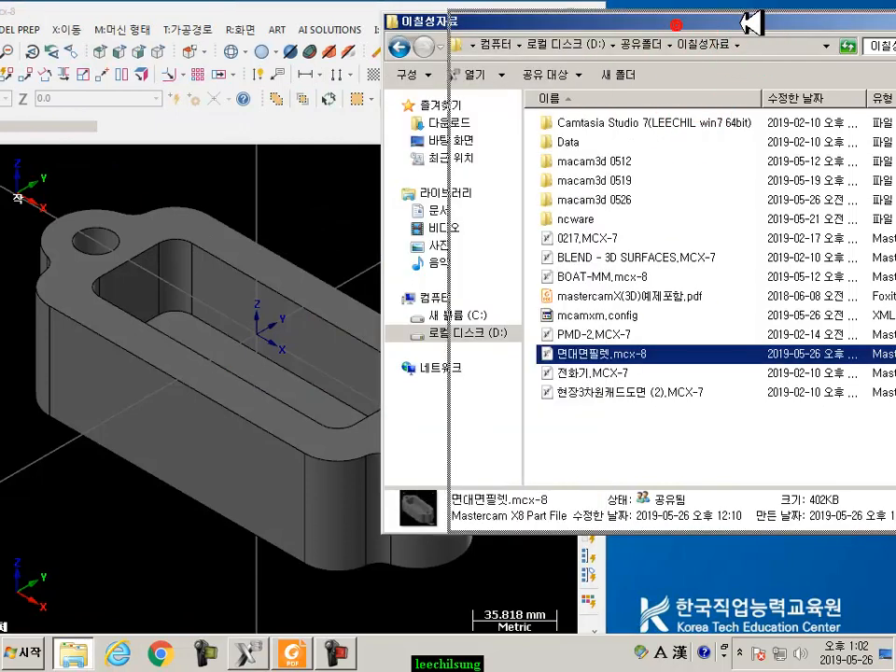
left_click_drag(734, 20, 825, 20)
left_click(328, 324)
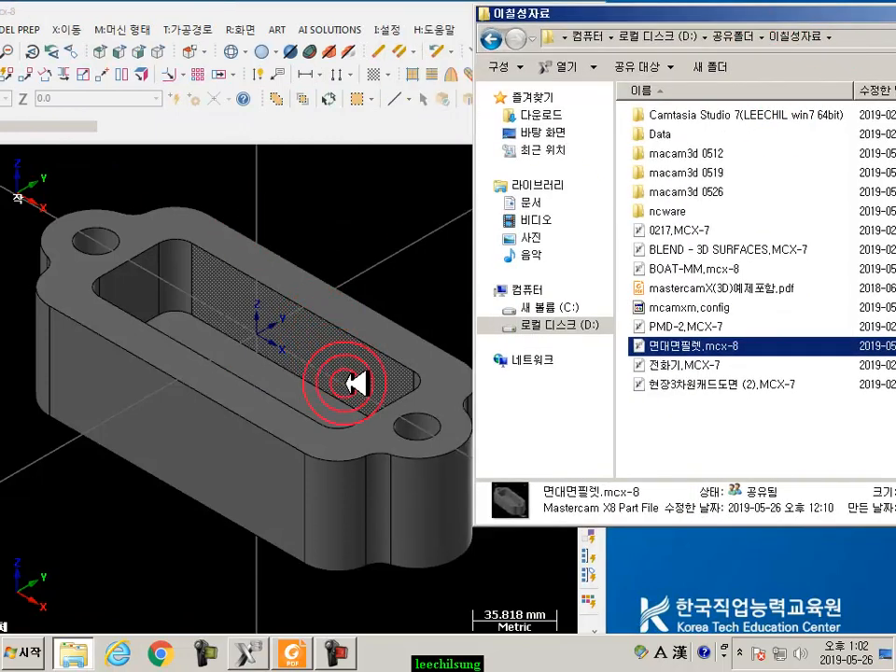
left_click(354, 418)
left_click(390, 7)
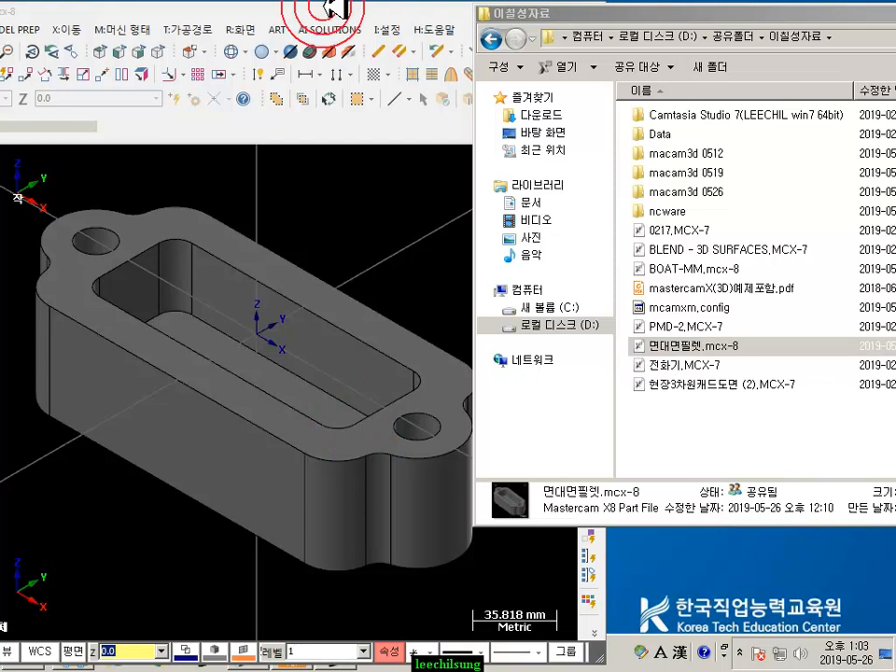
left_click(572, 19)
left_click(660, 324)
Switch to Foxit Reader and review the face-to-face fillet section on pages 85 and 86 of the manual.
left_click(285, 654)
left_click(560, 320)
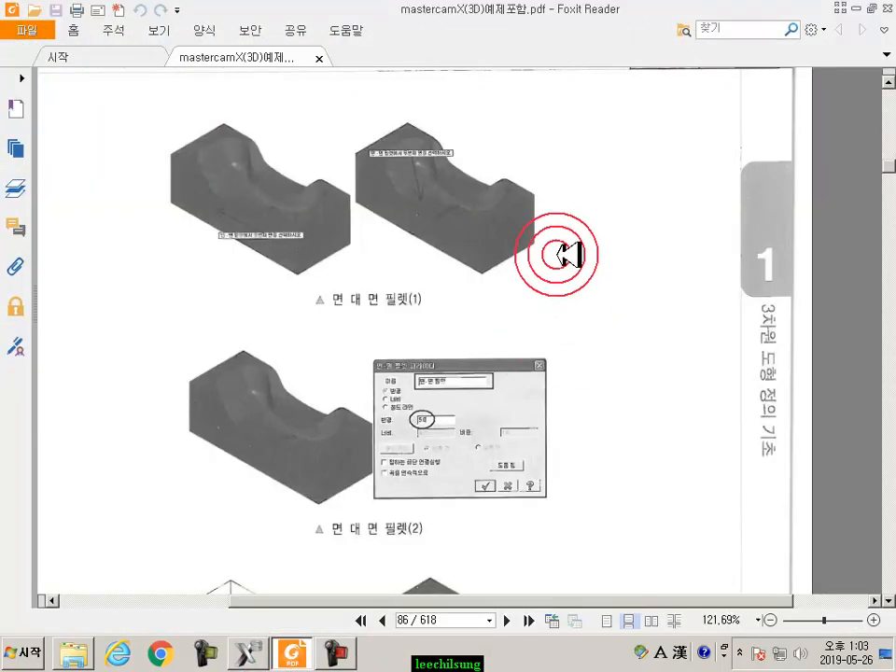
scroll(560, 254, "up", 8)
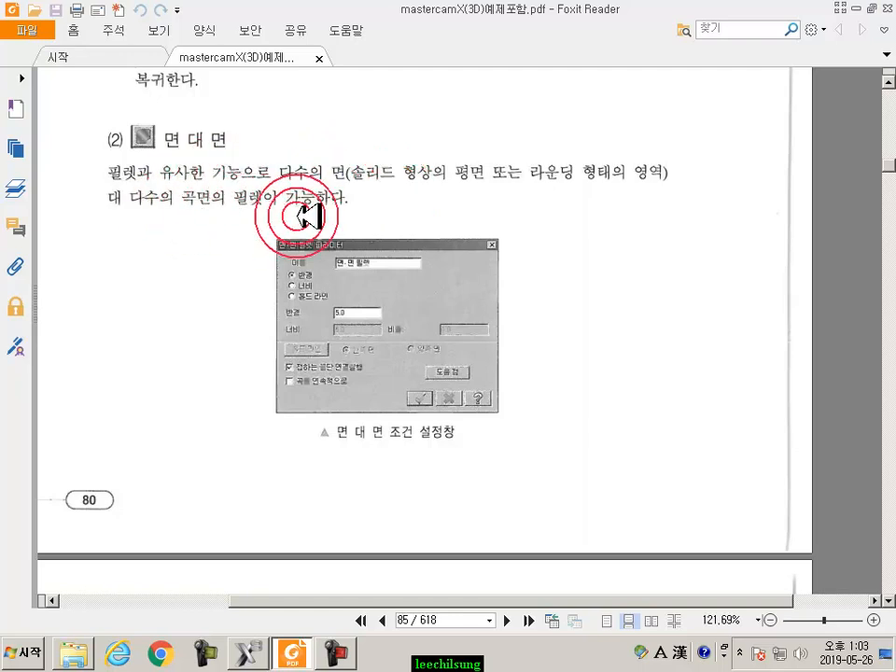
scroll(529, 373, "down", 10)
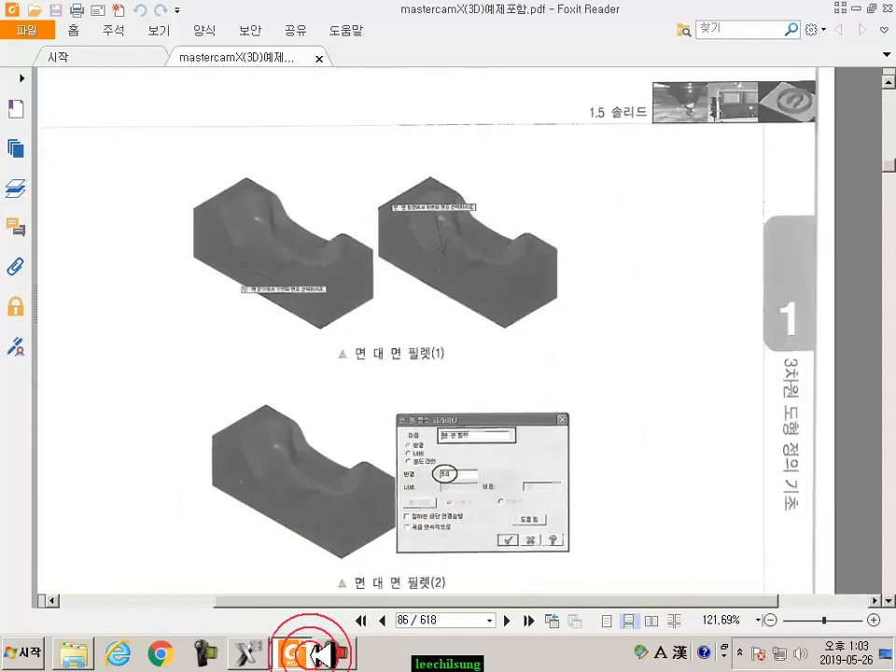
Switch to Mastercam and start a solid face-face fillet between the part's top face and all of its outer side faces.
left_click(249, 654)
scroll(667, 228, "down", 1)
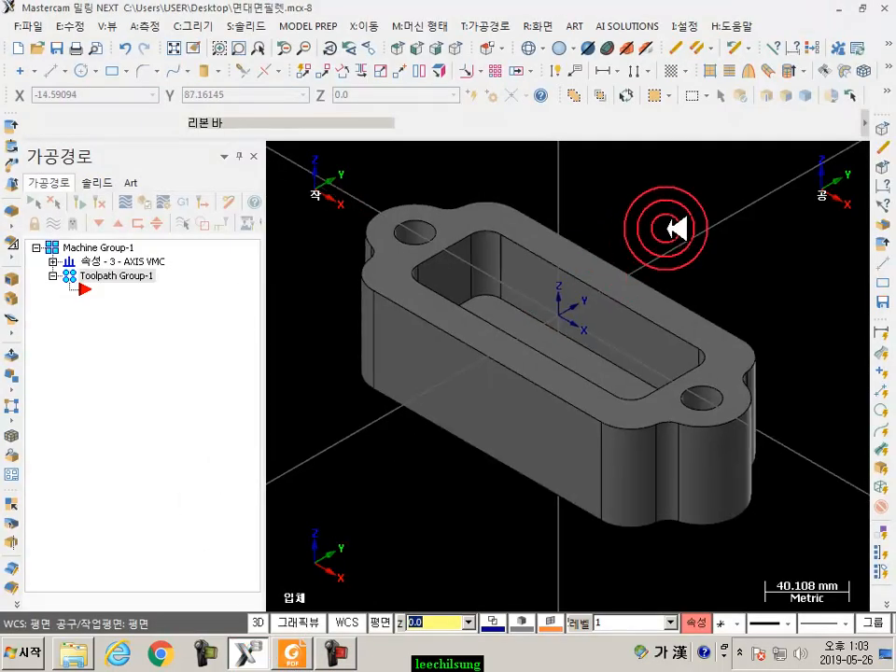
left_click(395, 265)
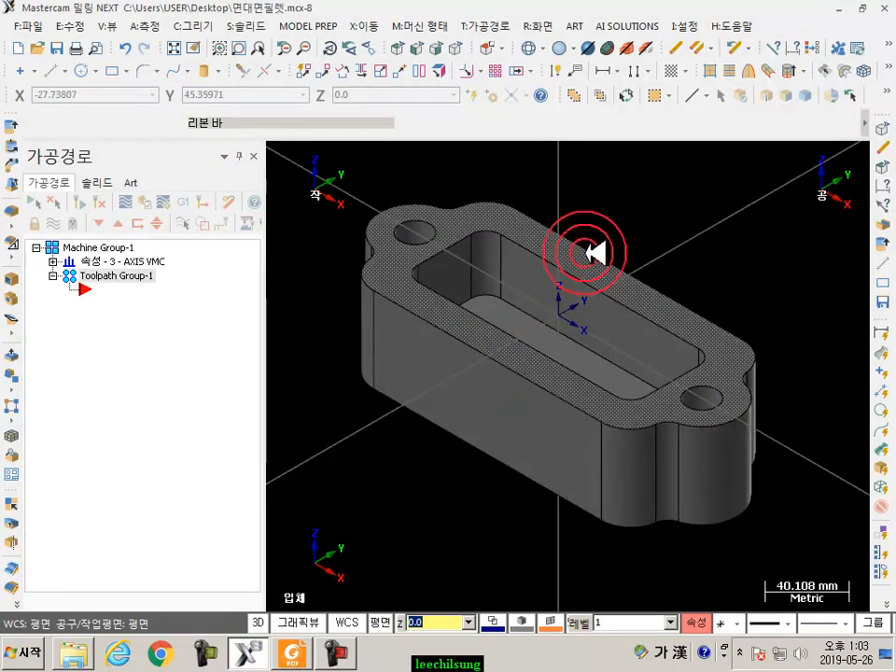
left_click(262, 27)
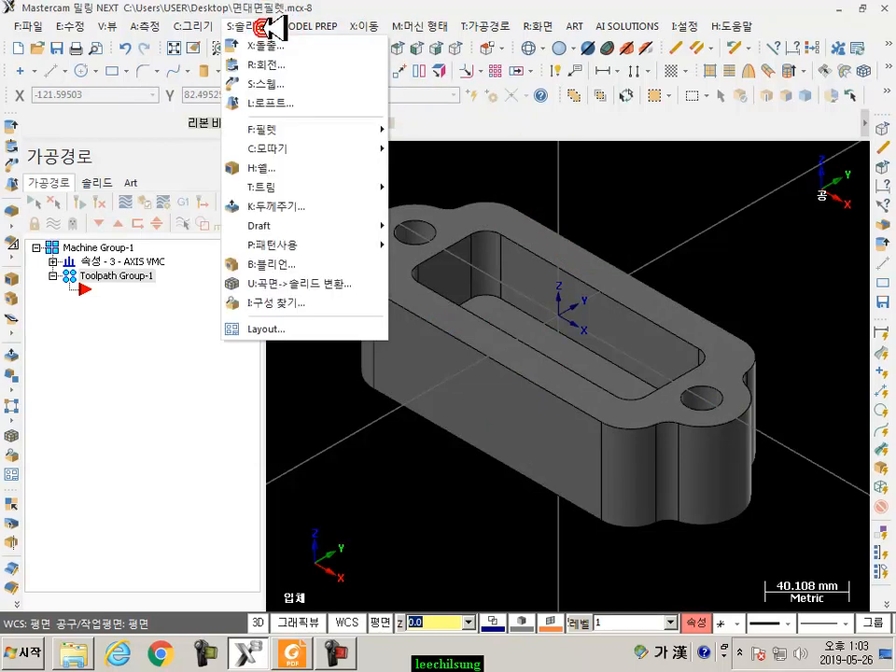
mouse_move(340, 130)
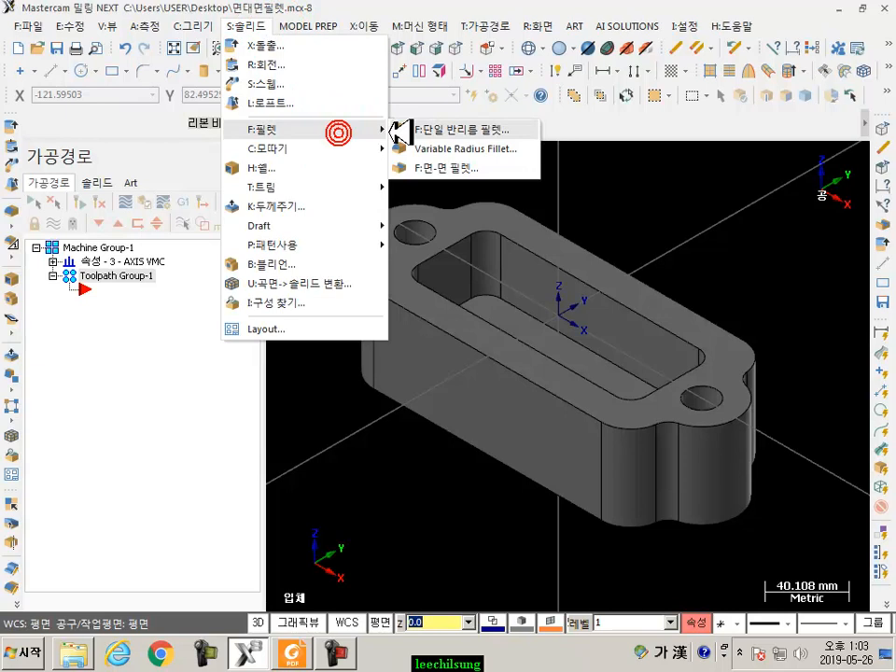
left_click(462, 169)
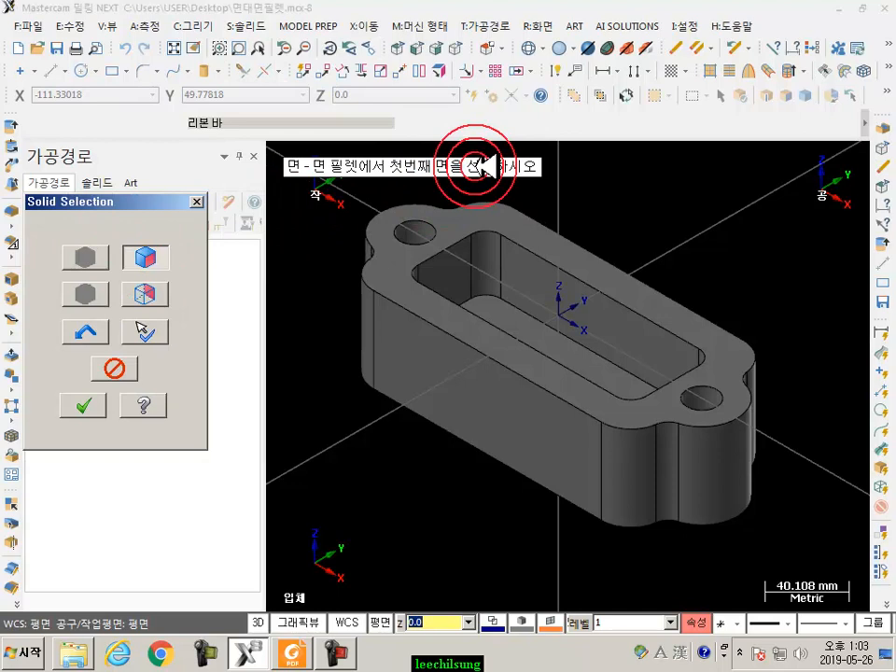
left_click(411, 264)
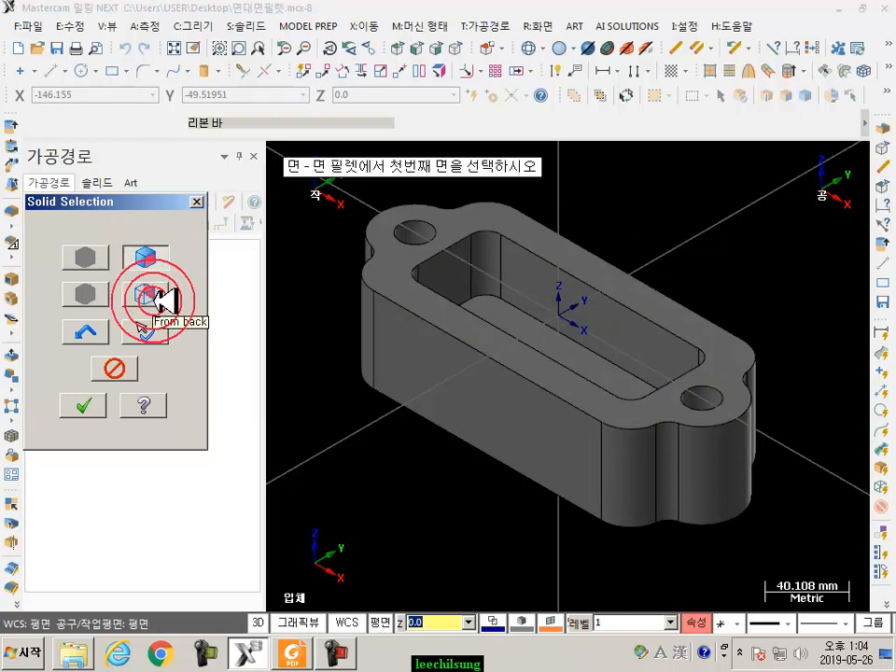
left_click(602, 279)
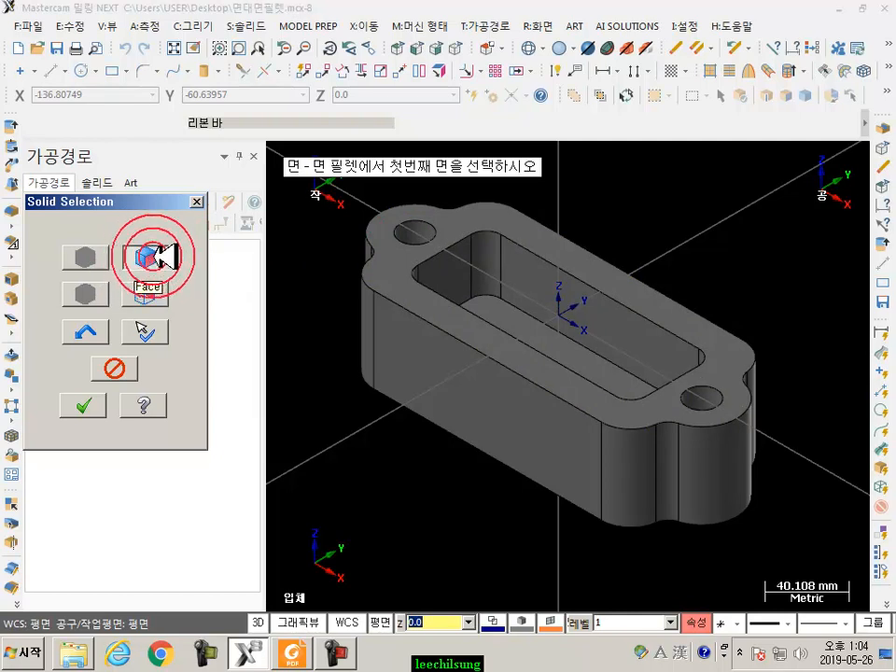
left_click(579, 254)
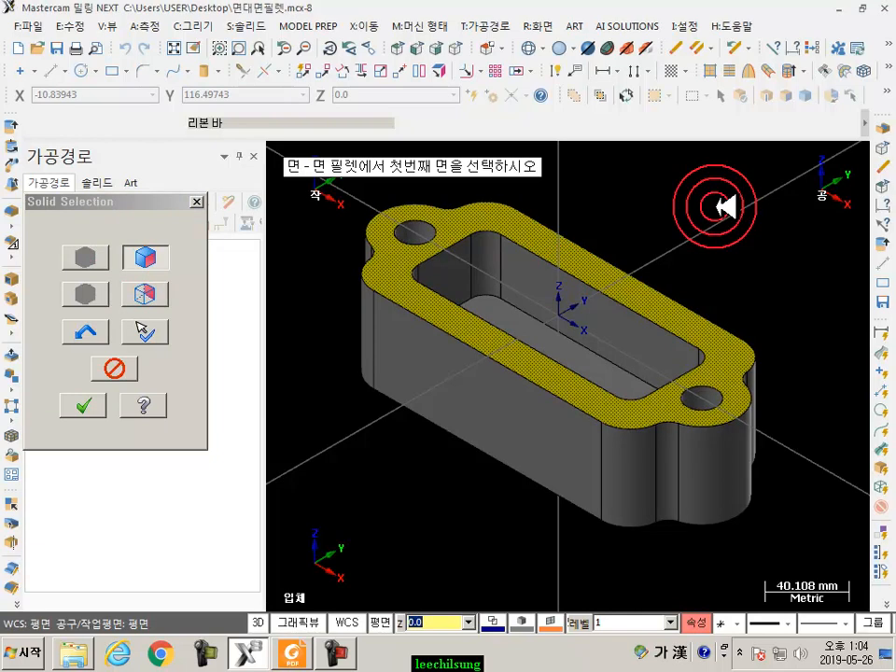
key("Return")
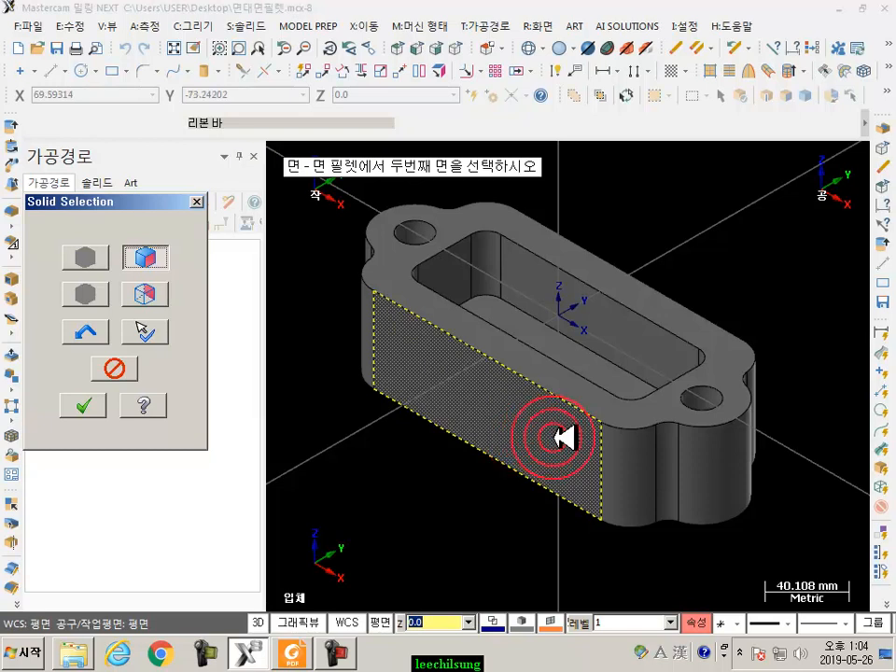
left_click(559, 437)
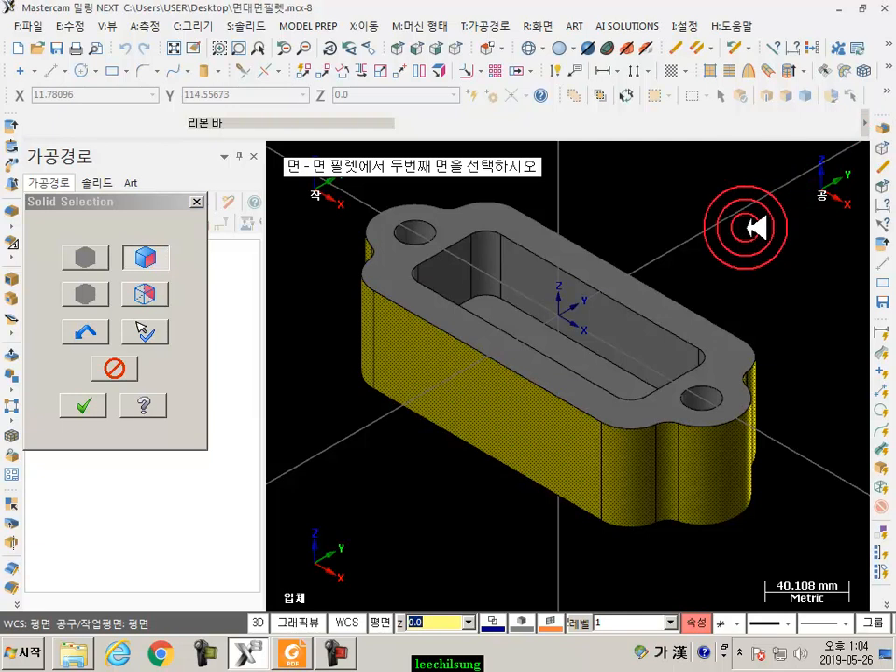
left_click(83, 405)
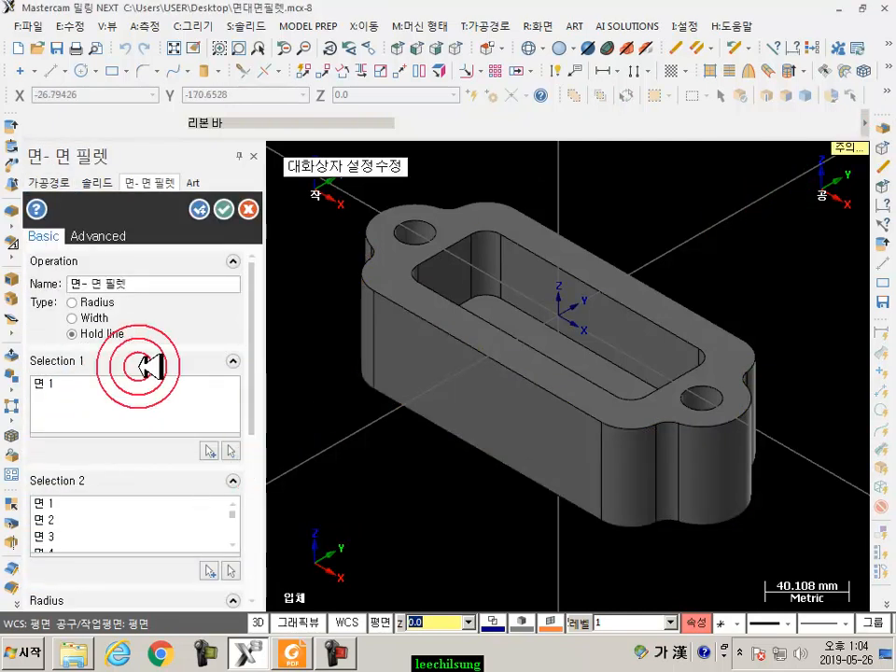
Set the face-face fillet type to Radius with a radius of 7 mm and inspect the rounded top edge.
left_click(73, 303)
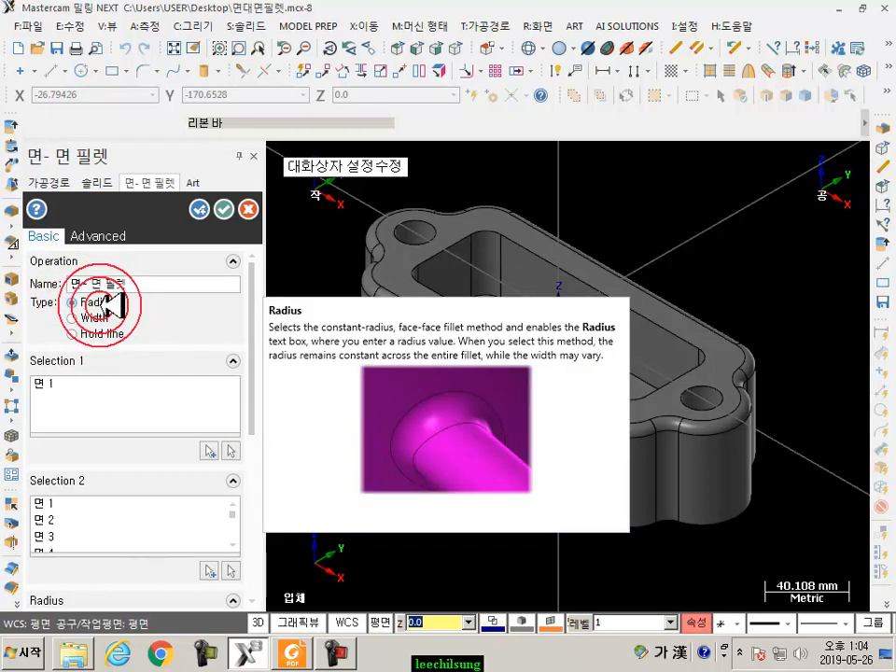
scroll(576, 404, "up", 2)
scroll(576, 404, "up", 1)
scroll(724, 380, "down", 2)
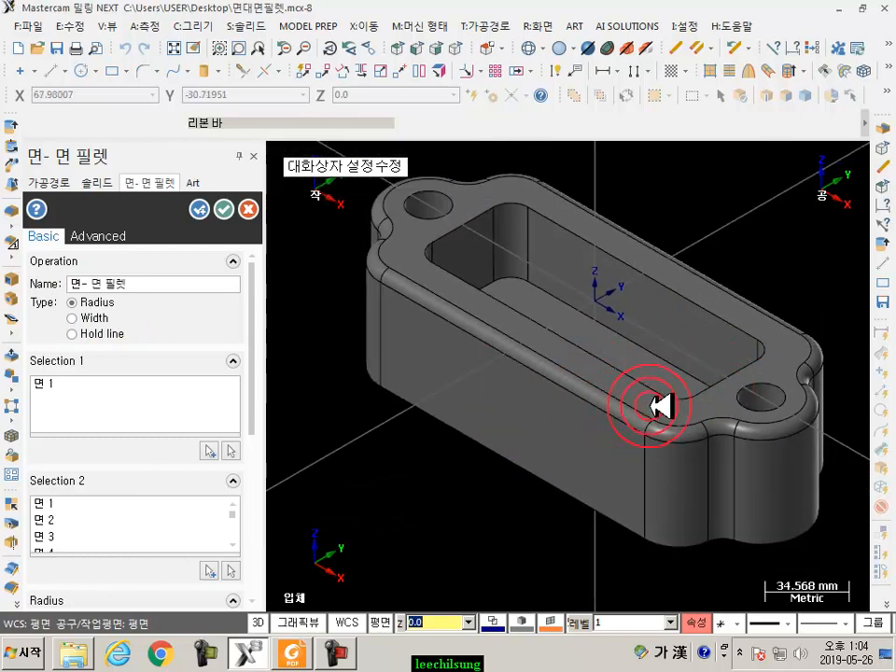
scroll(651, 411, "up", 2)
mouse_move(635, 394)
middle_mouse_down()
mouse_move(550, 363)
mouse_move(641, 389)
middle_mouse_up()
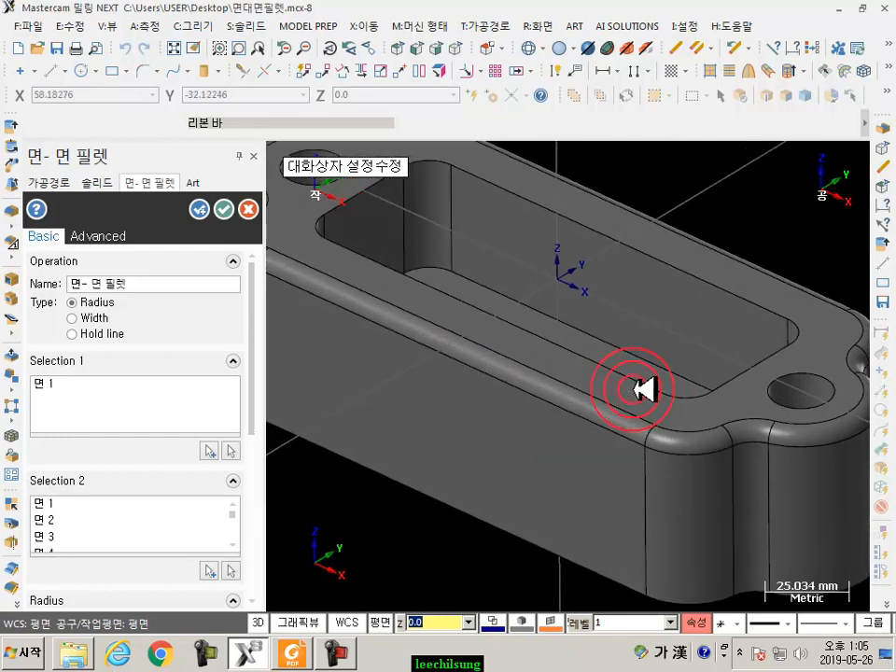
left_click_drag(261, 408, 268, 501)
left_click(235, 391)
left_click(234, 392)
left_click(235, 392)
left_click(234, 391)
left_click(234, 392)
left_click(235, 391)
left_click(234, 400)
left_click(234, 400)
left_click(235, 401)
left_click(234, 401)
left_click(235, 400)
left_click(234, 391)
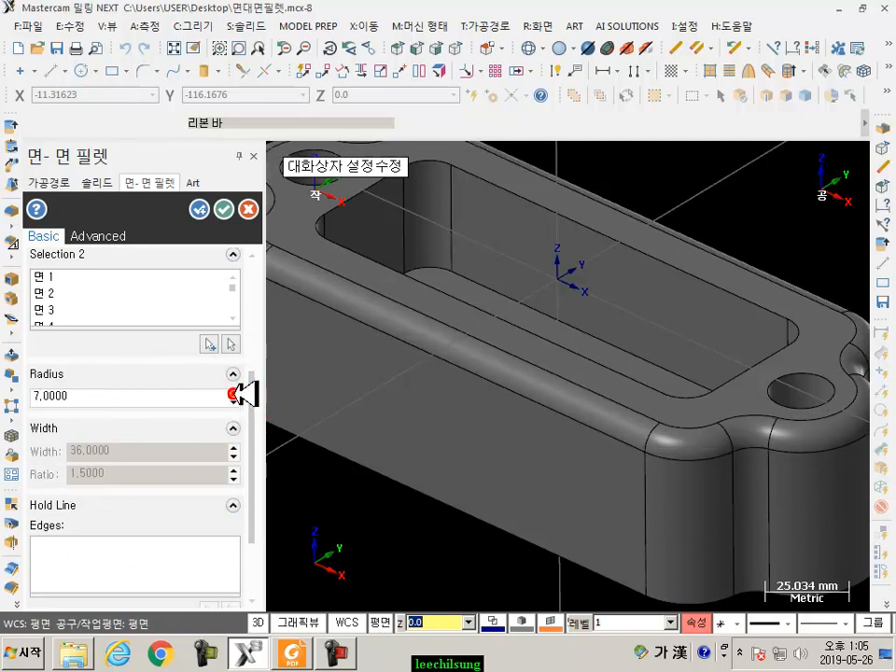
middle_click_drag(542, 481, 561, 233)
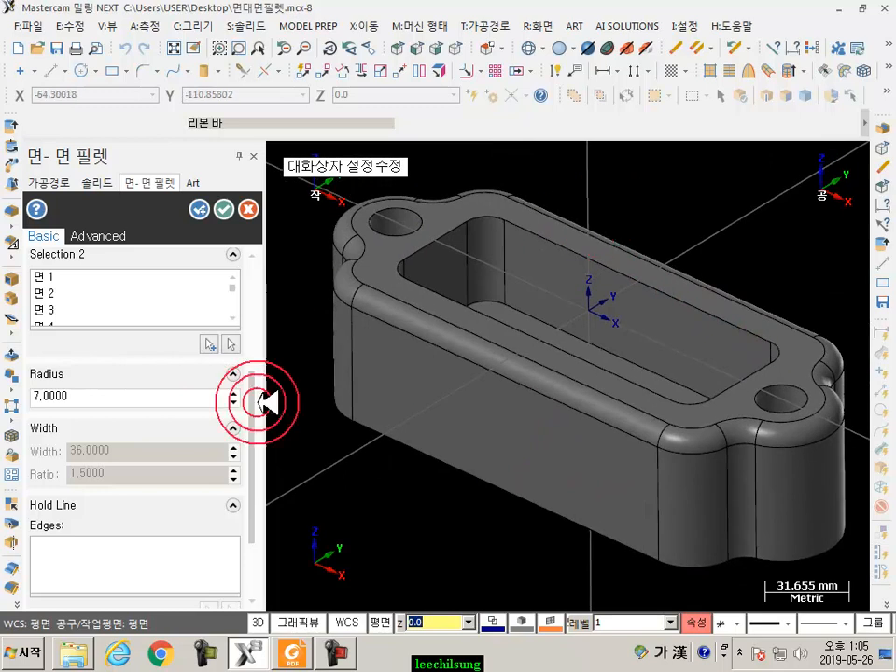
Change the face-face fillet type to Width and set the width to 20 mm.
scroll(258, 437, "up", 5)
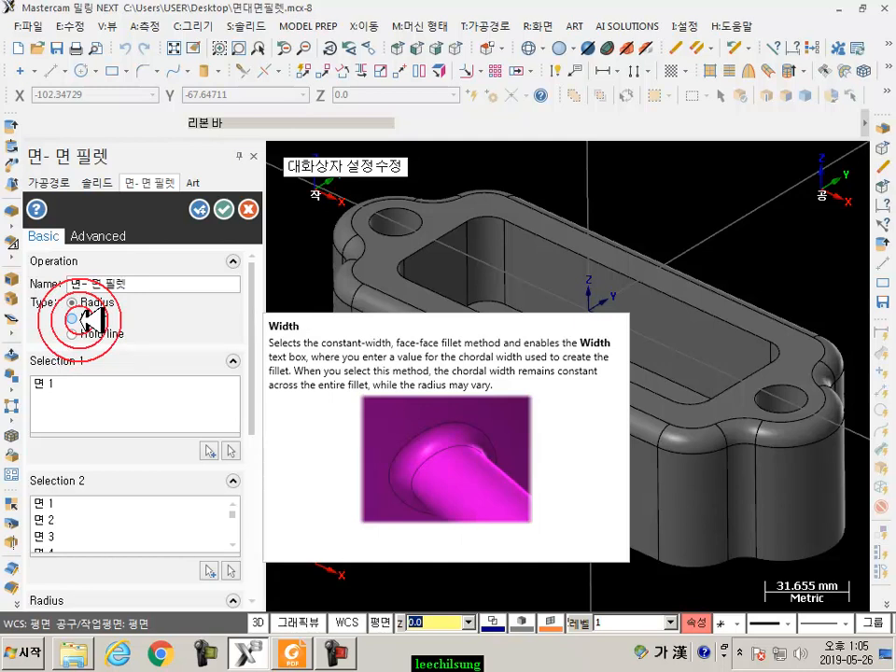
left_click(73, 319)
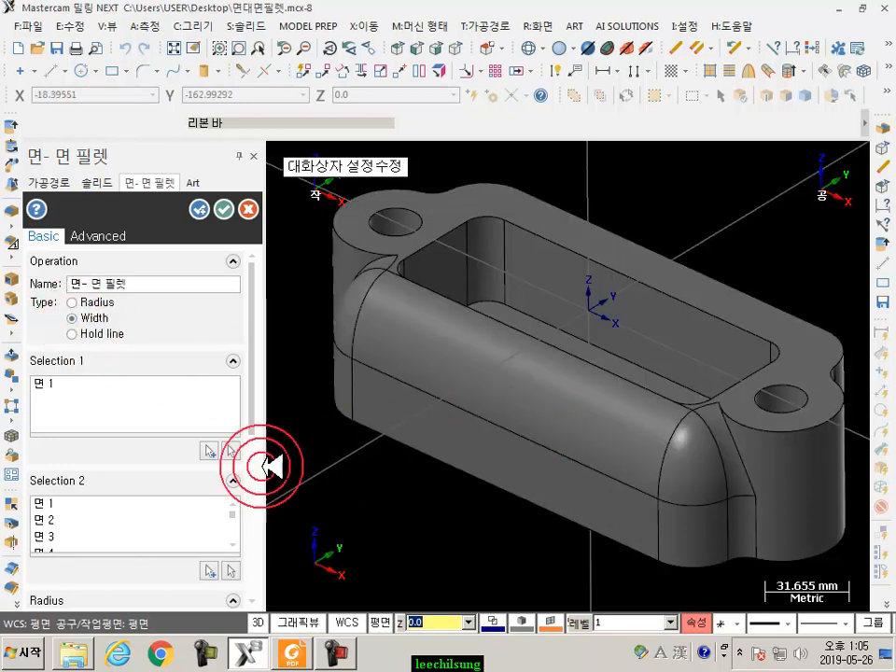
left_click_drag(259, 404, 251, 540)
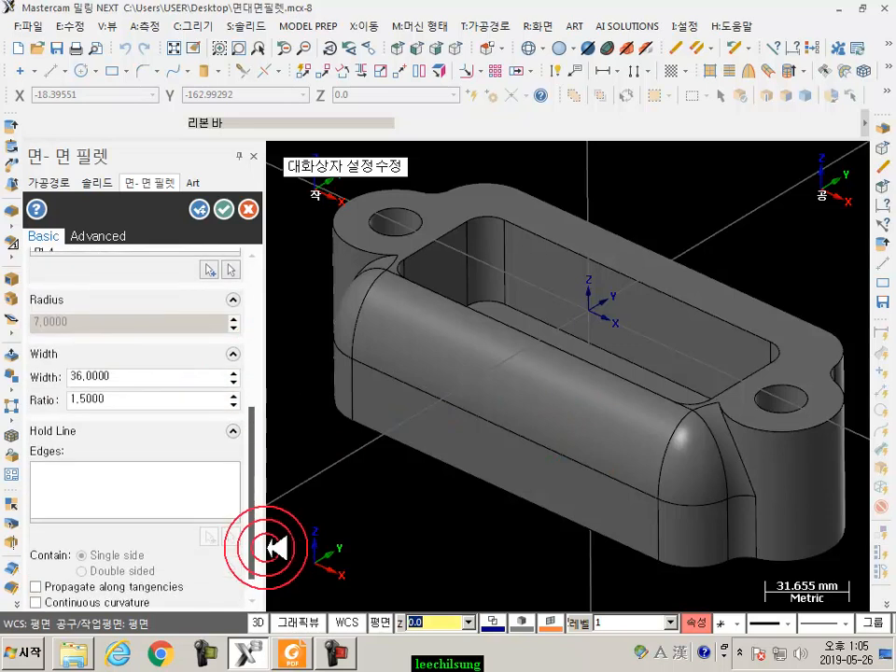
double_click(159, 378)
type("20")
key("Return")
left_click(545, 380)
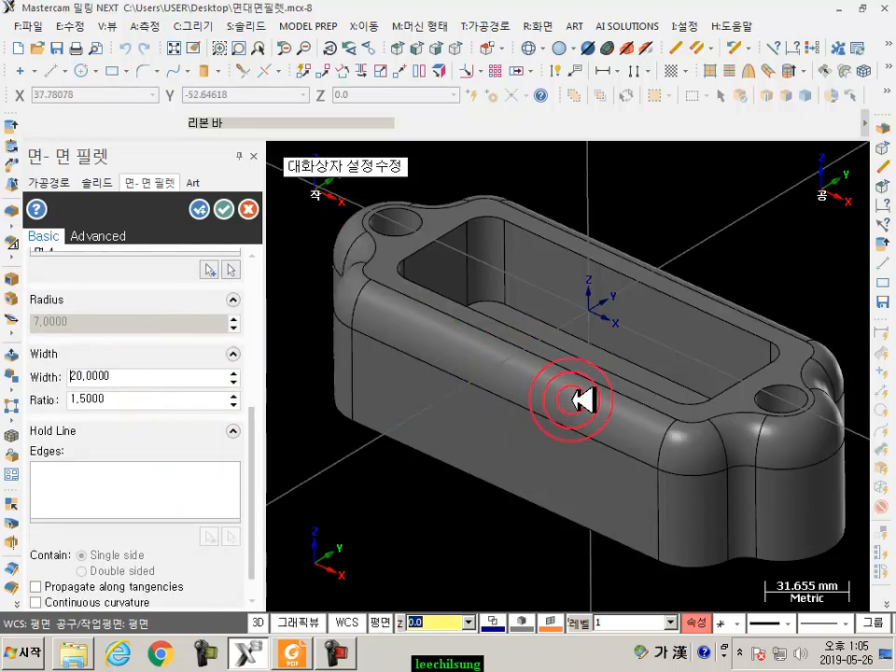
Set the width ratio of the face-face fillet to 1.
double_click(122, 399)
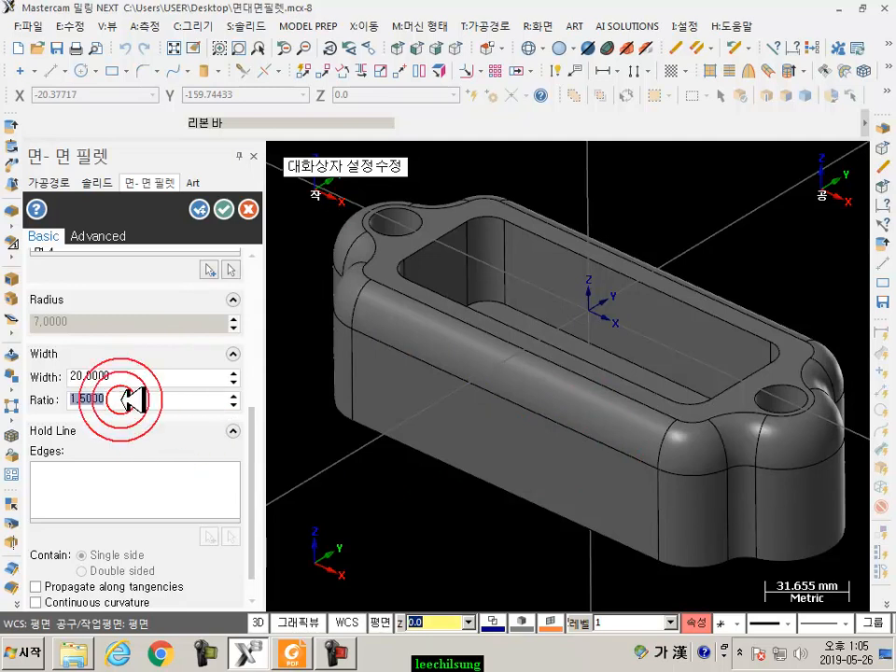
type("1")
key("Return")
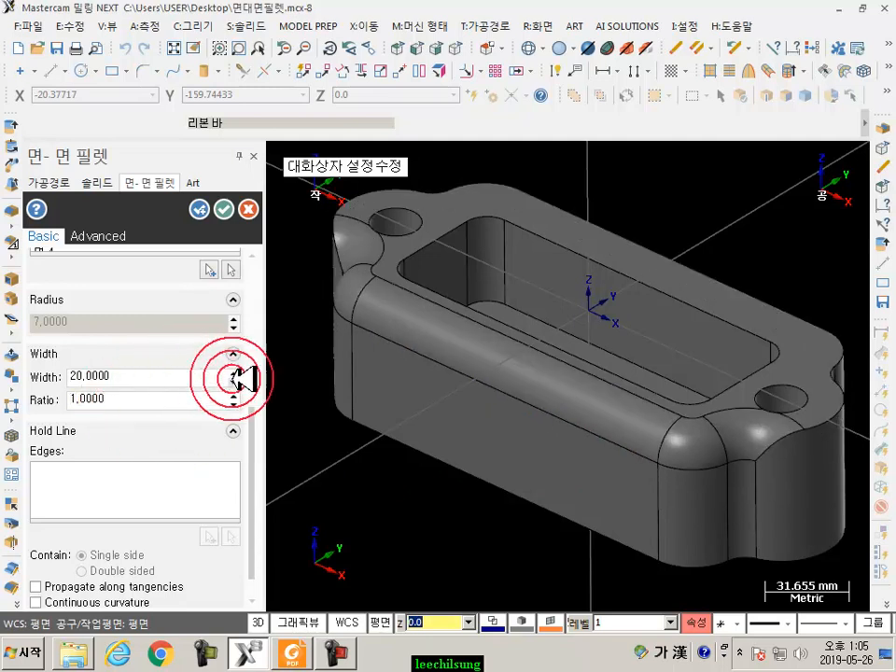
Set the face-face fillet width to 10 mm and inspect the narrower rounding along the top edge.
double_click(170, 377)
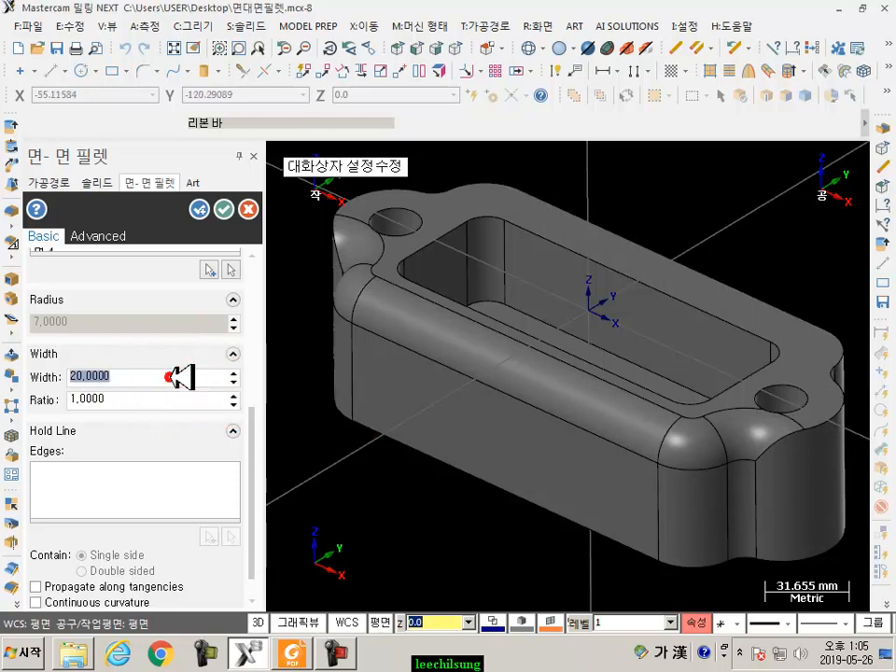
type("10")
key("Return")
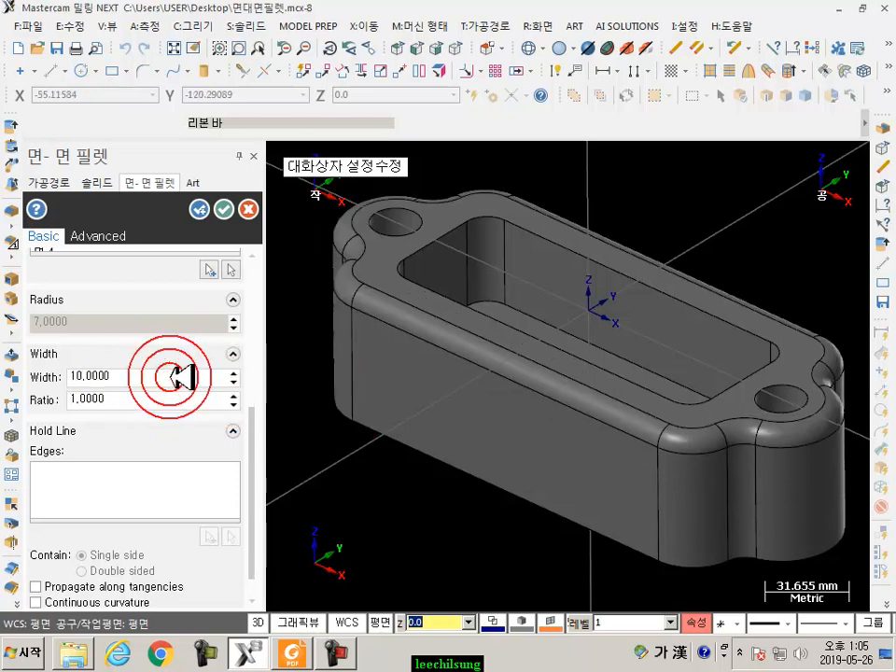
mouse_move(144, 404)
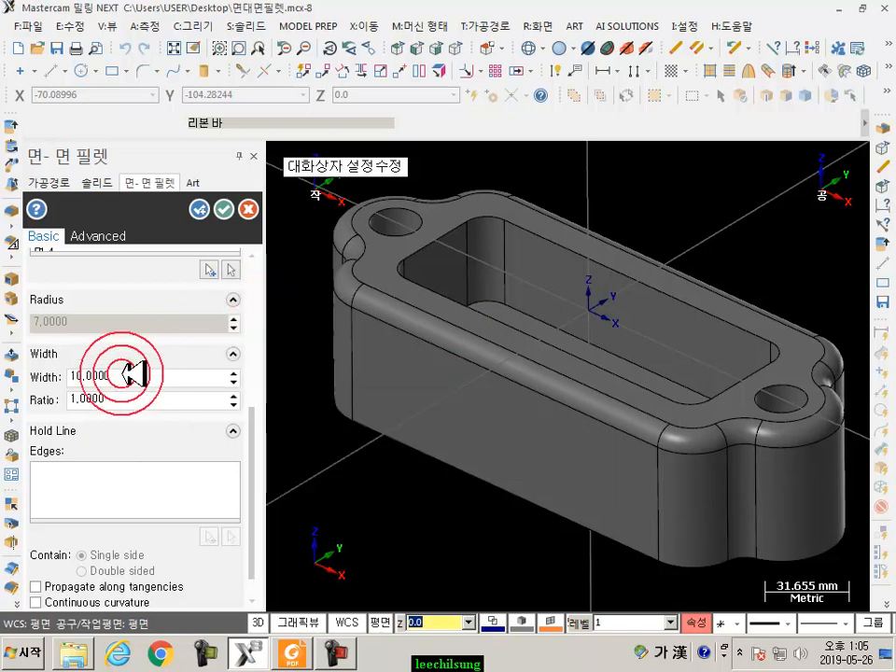
left_click_drag(252, 411, 280, 266)
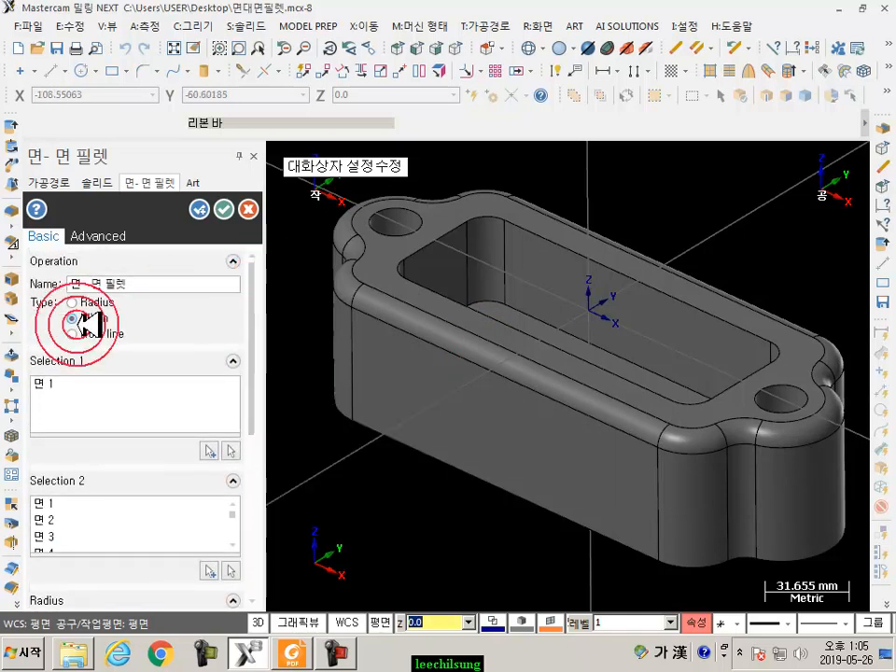
mouse_move(110, 300)
left_click_drag(240, 304, 254, 472)
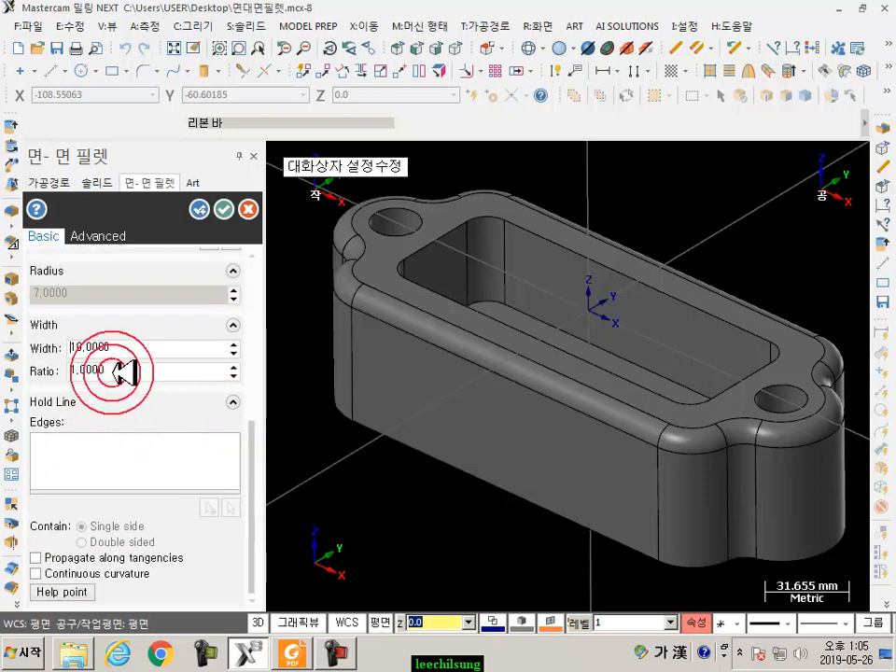
left_click(355, 349)
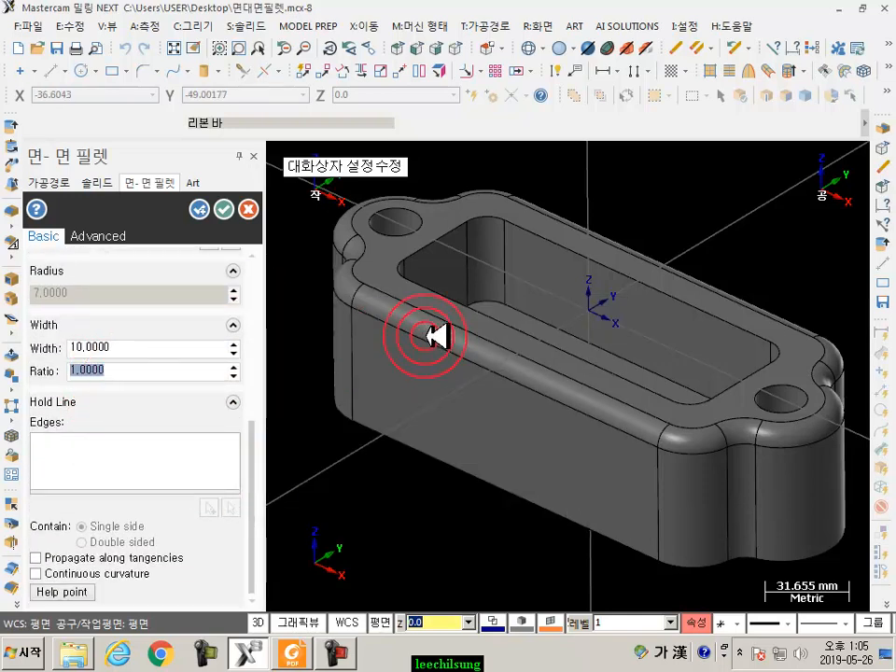
scroll(439, 320, "up", 2)
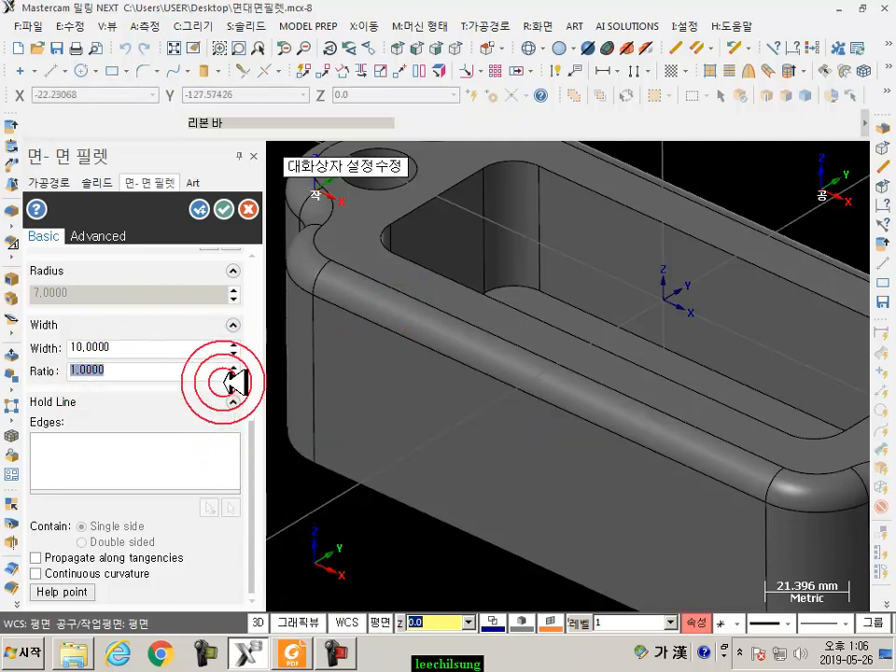
scroll(523, 249, "down", 3)
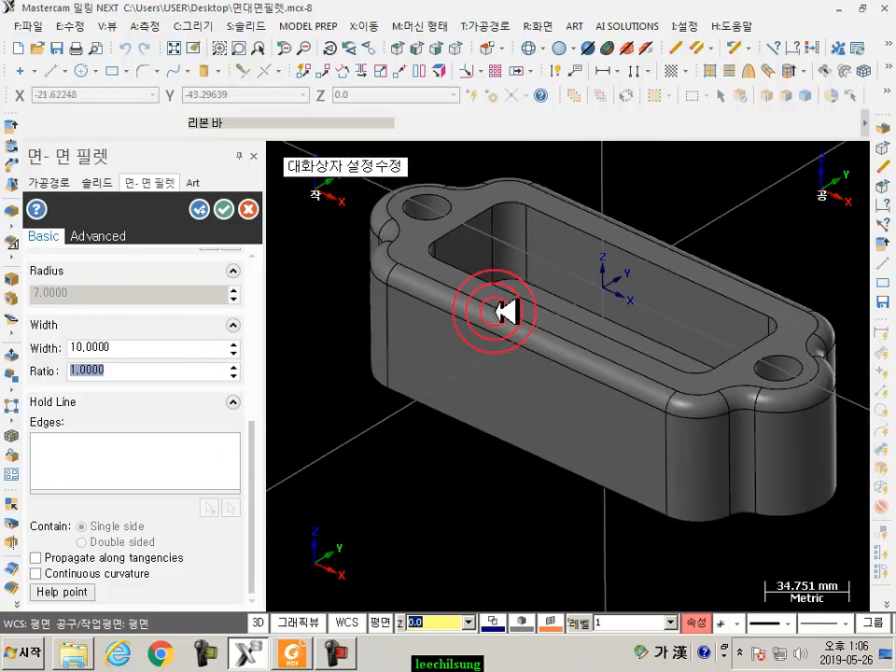
Raise the width ratio of the face-face fillet to 2 to make the edge profile asymmetric.
left_click(435, 45)
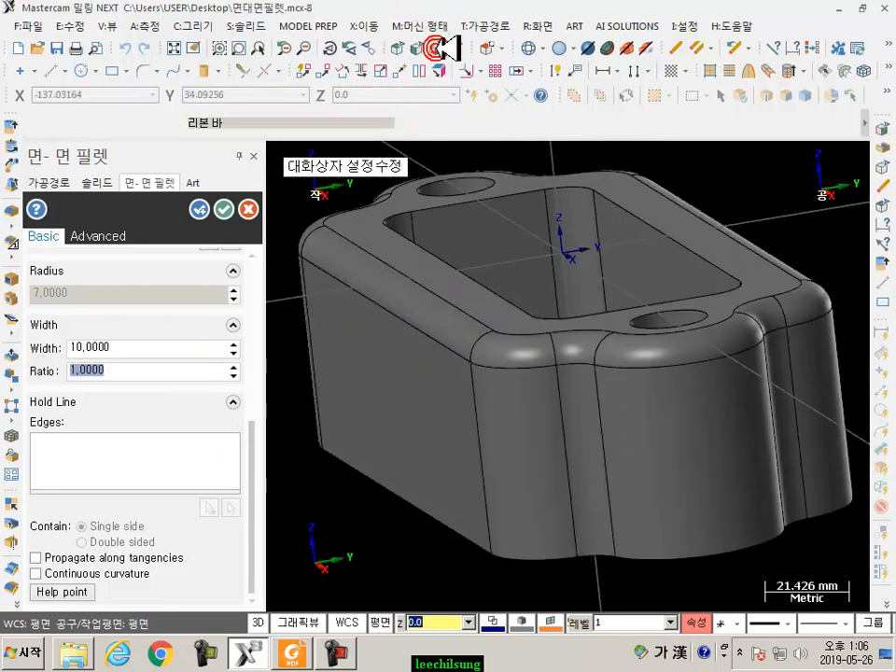
scroll(681, 415, "down", 2)
scroll(350, 264, "up", 3)
scroll(389, 294, "up", 3)
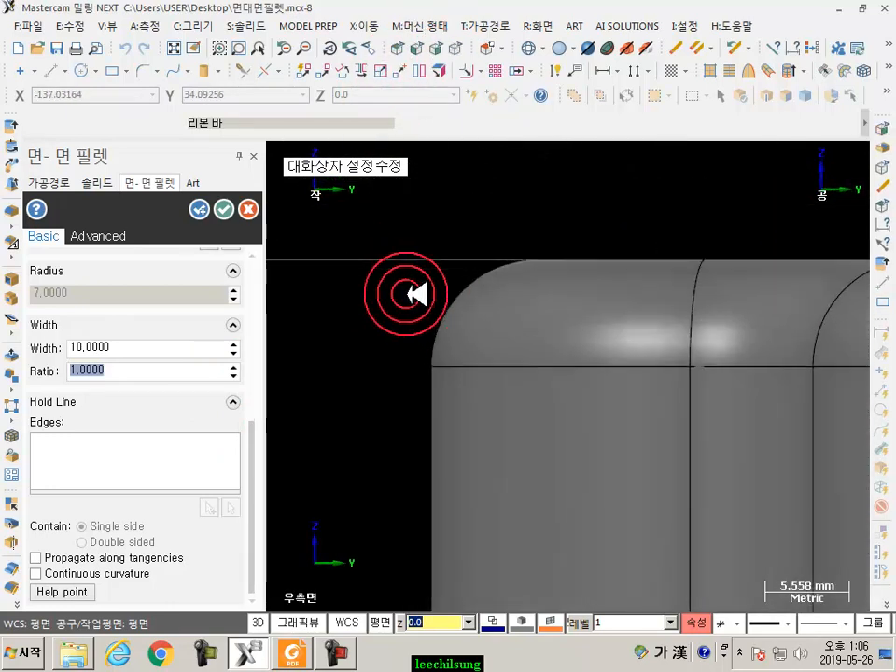
scroll(449, 373, "up", 1)
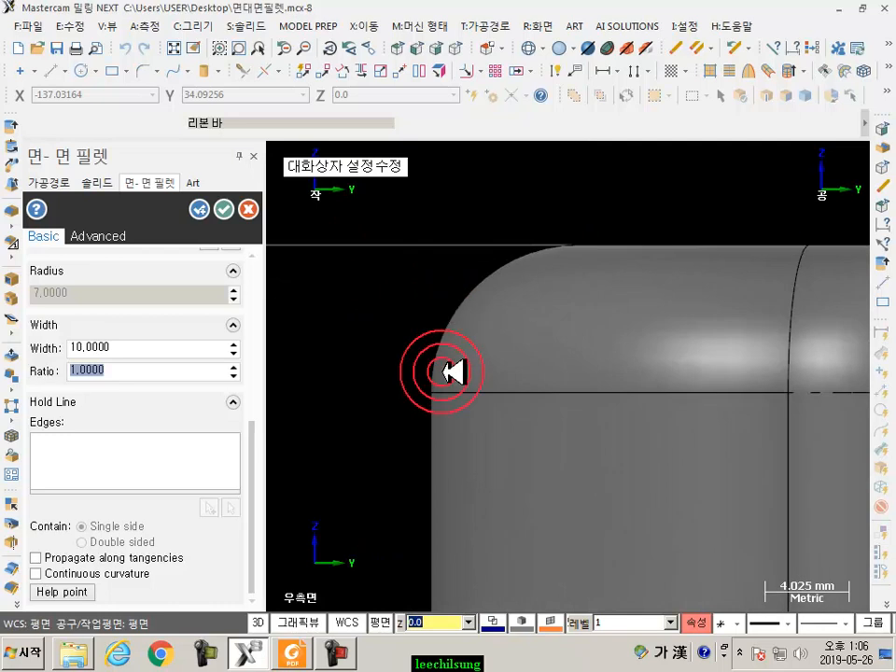
left_click(233, 365)
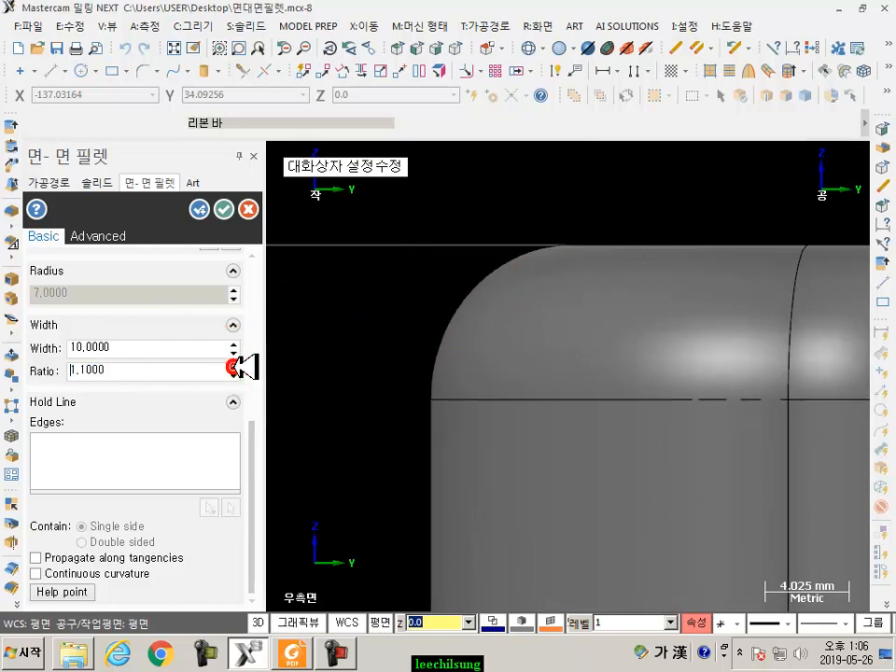
left_click(234, 366)
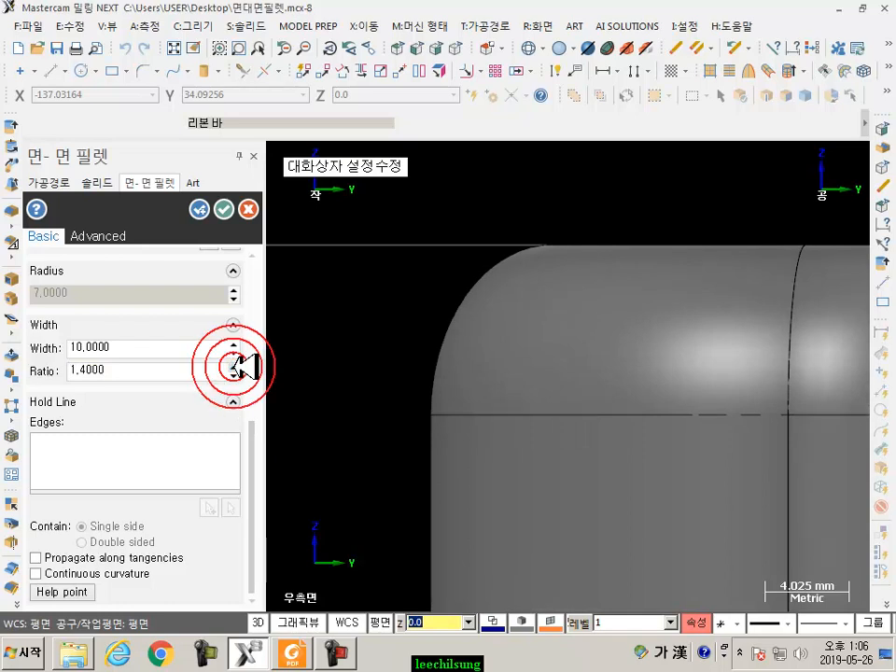
left_click(233, 366)
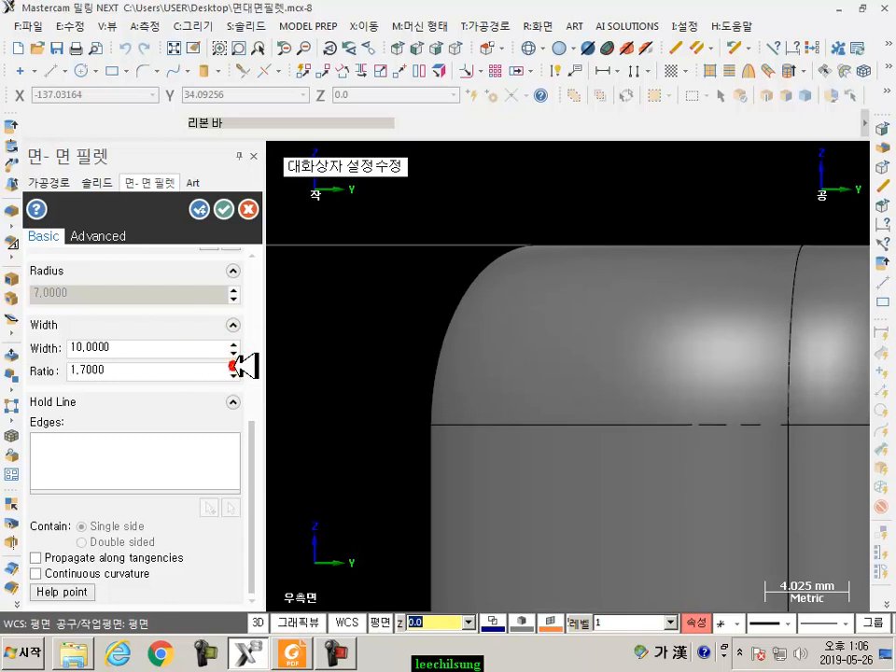
left_click(233, 365)
left_click(234, 365)
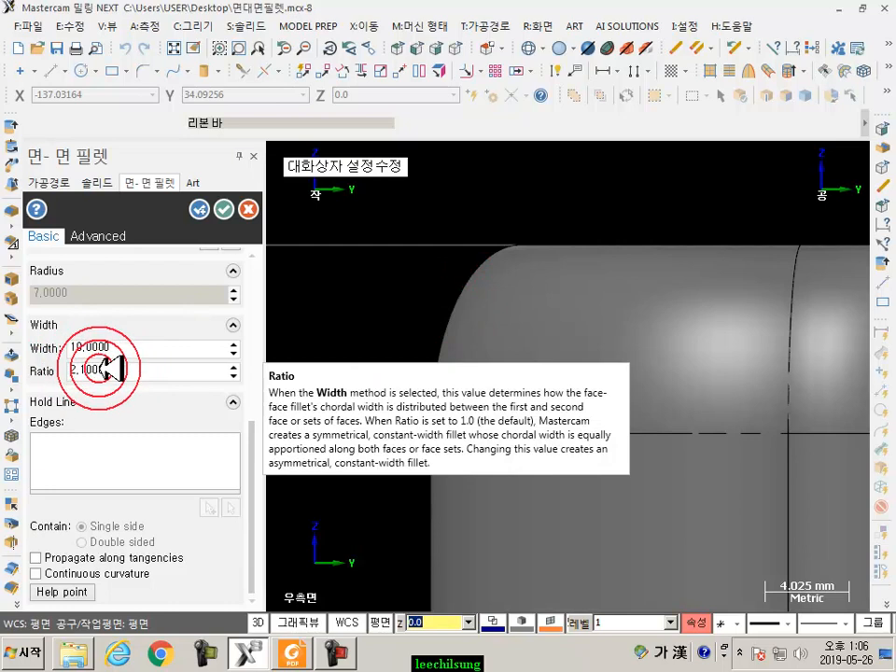
left_click(233, 375)
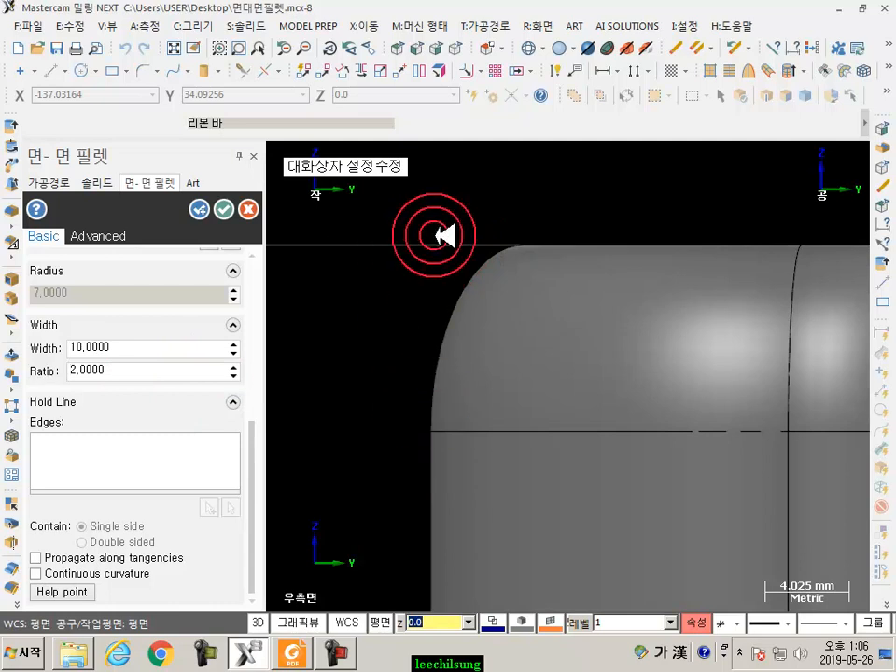
Increase the face-face fillet width to 26 mm.
left_click(456, 47)
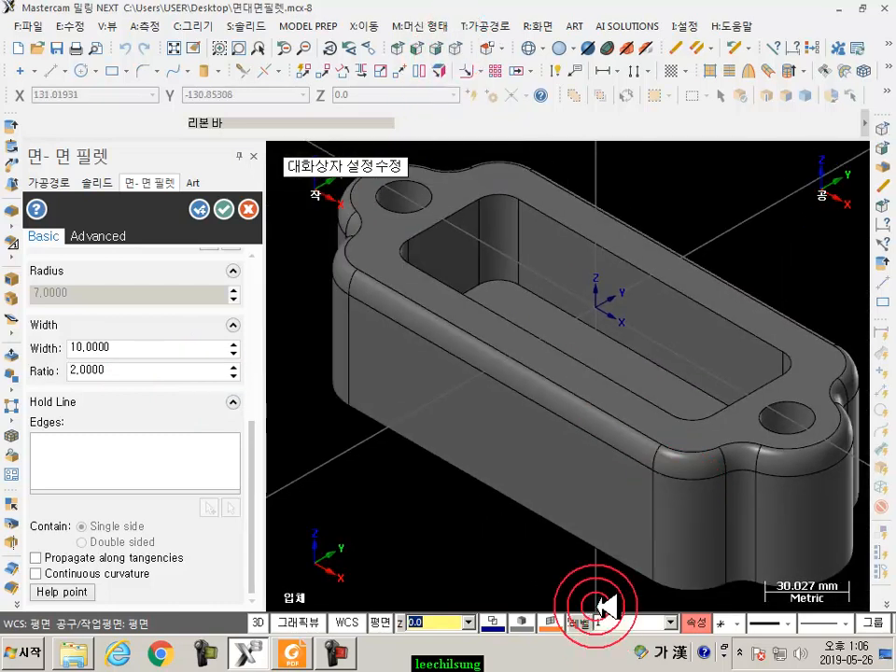
scroll(719, 476, "down", 1)
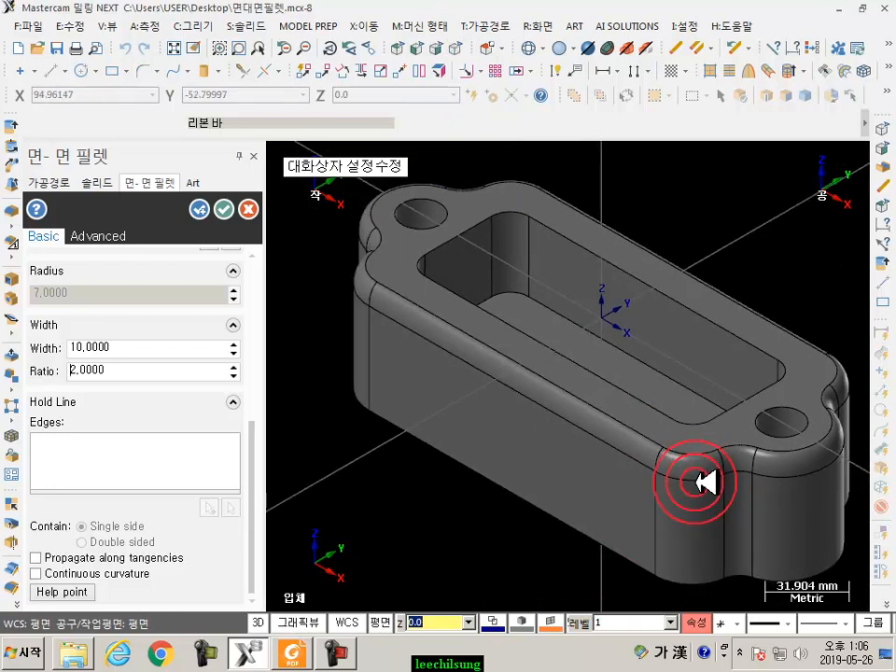
left_click(233, 342)
left_click(233, 342)
left_click(234, 342)
left_click(234, 342)
left_click(233, 342)
left_click(233, 342)
left_click(233, 342)
left_click(233, 342)
left_click(234, 342)
left_click(233, 342)
Increase the width ratio to 3.2 and inspect the fillet's profile from the side.
left_click(235, 367)
left_click(234, 367)
left_click(234, 367)
left_click(235, 367)
left_click(234, 367)
left_click(234, 367)
left_click(235, 367)
left_click(516, 178)
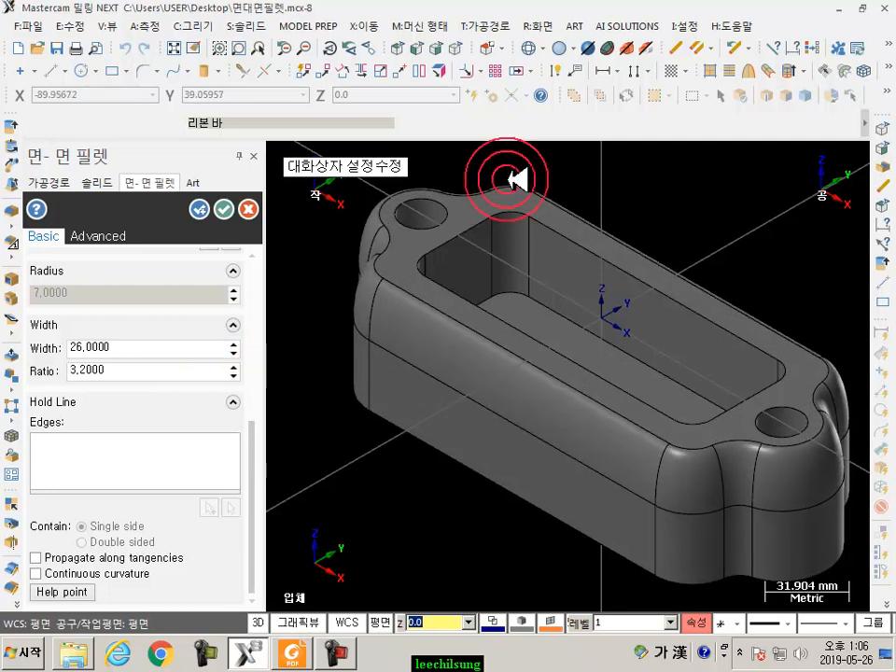
left_click(432, 49)
scroll(466, 277, "down", 1)
scroll(472, 276, "down", 2)
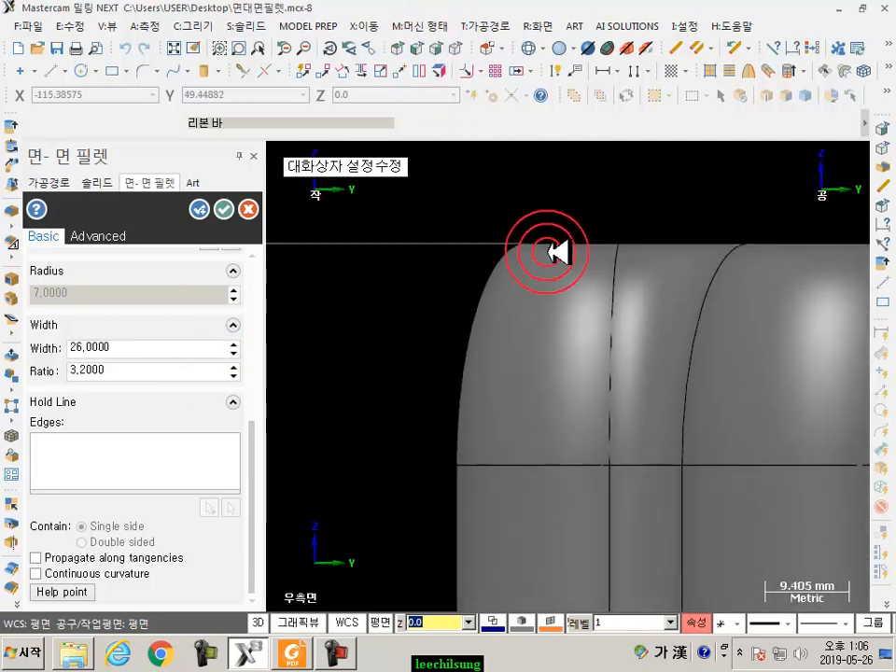
left_click(454, 48)
scroll(517, 398, "down", 1)
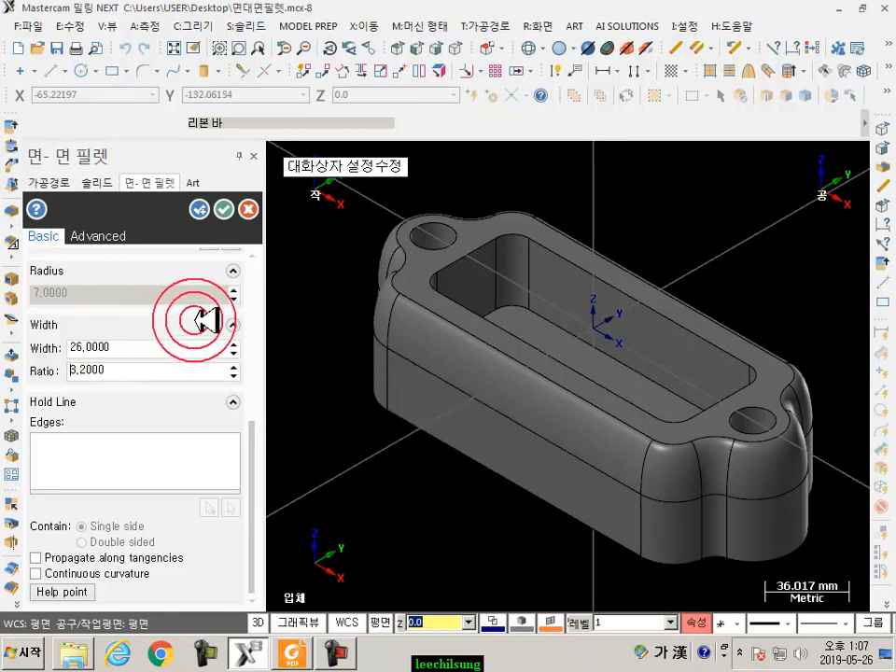
Cancel the face-face fillet without applying it to the part.
left_click_drag(259, 437, 268, 248)
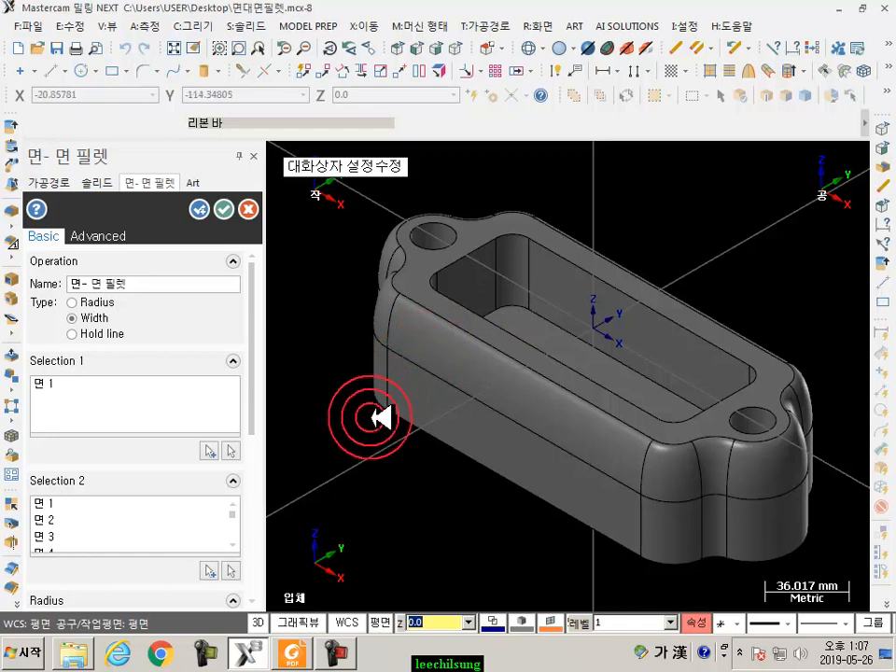
scroll(371, 418, "down", 4)
scroll(378, 456, "down", 2)
scroll(601, 247, "up", 1)
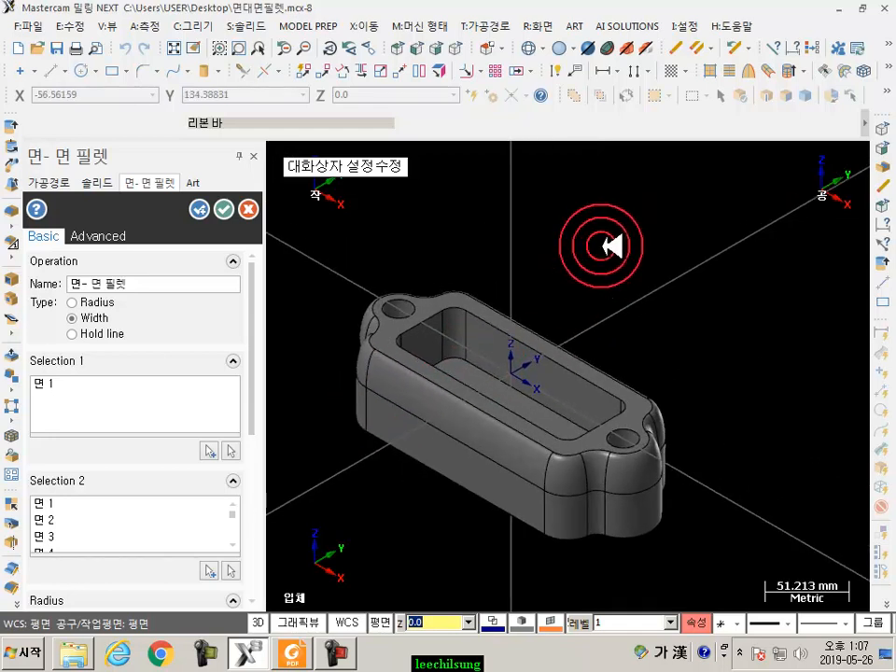
left_click(248, 210)
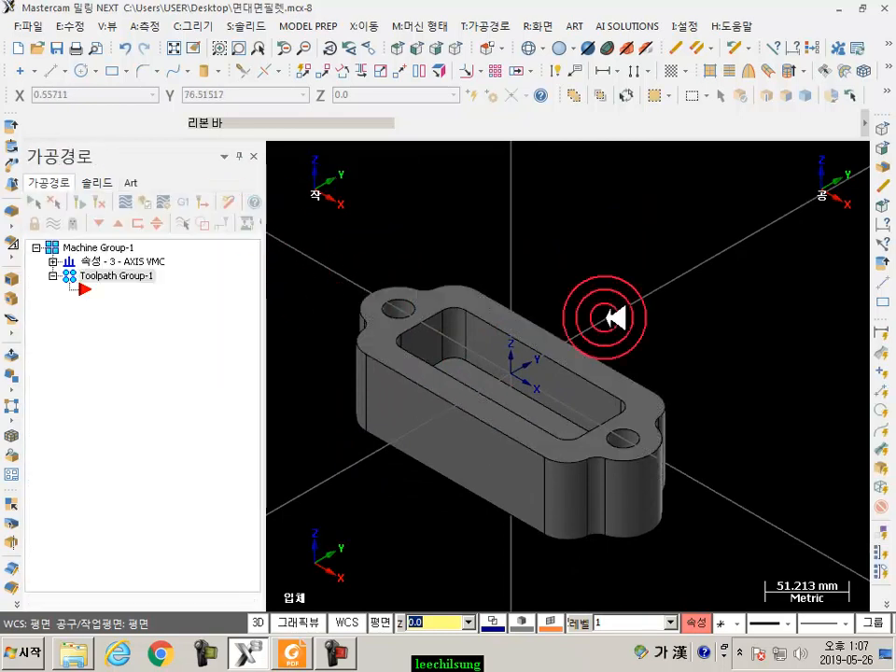
left_click(693, 293)
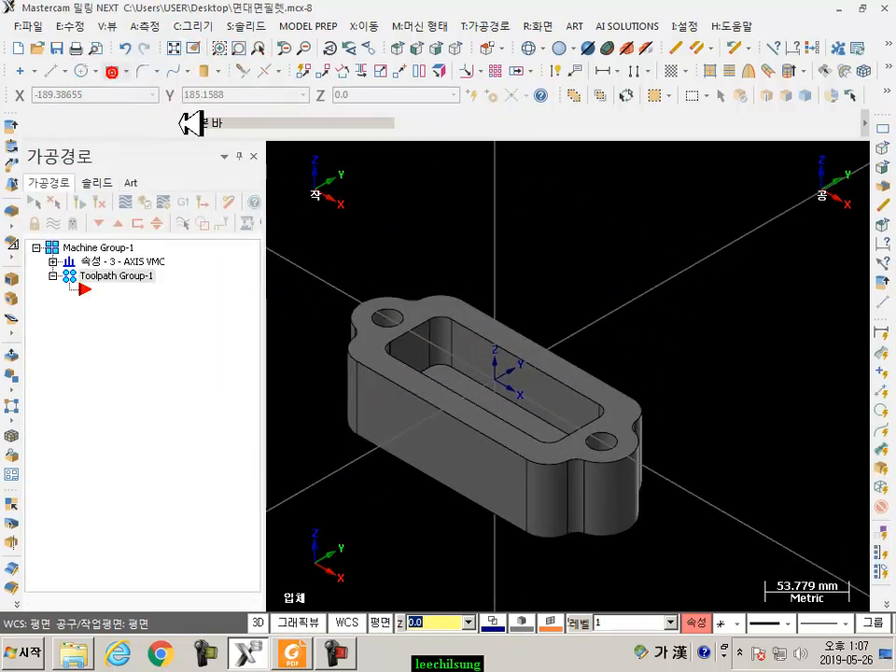
Draw a center-anchored rectangle about 120 by 51 mm in the empty area behind the part.
left_click(113, 70)
left_click(571, 285)
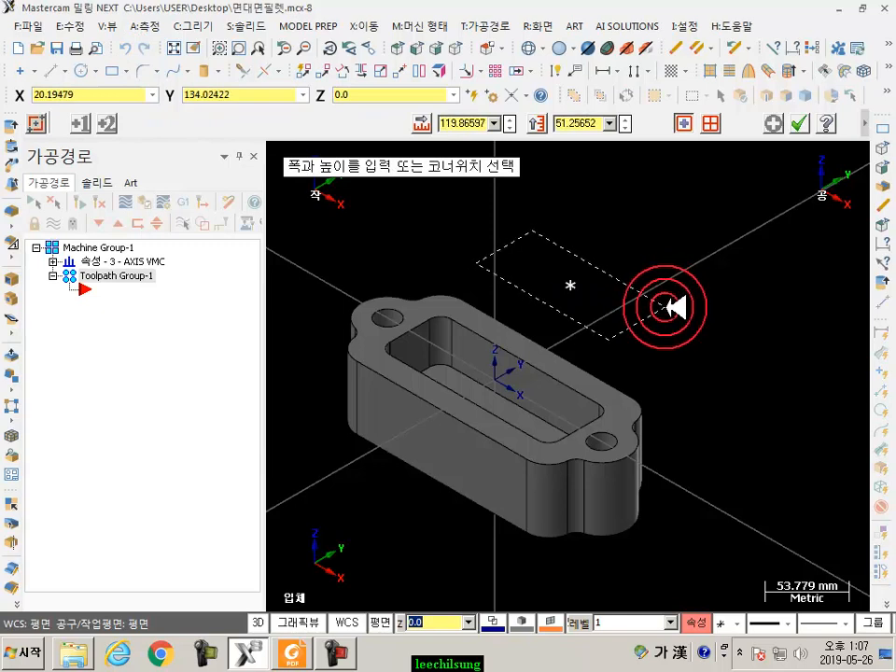
left_click(670, 306)
scroll(653, 266, "up", 1)
left_click(801, 123)
scroll(595, 218, "up", 2)
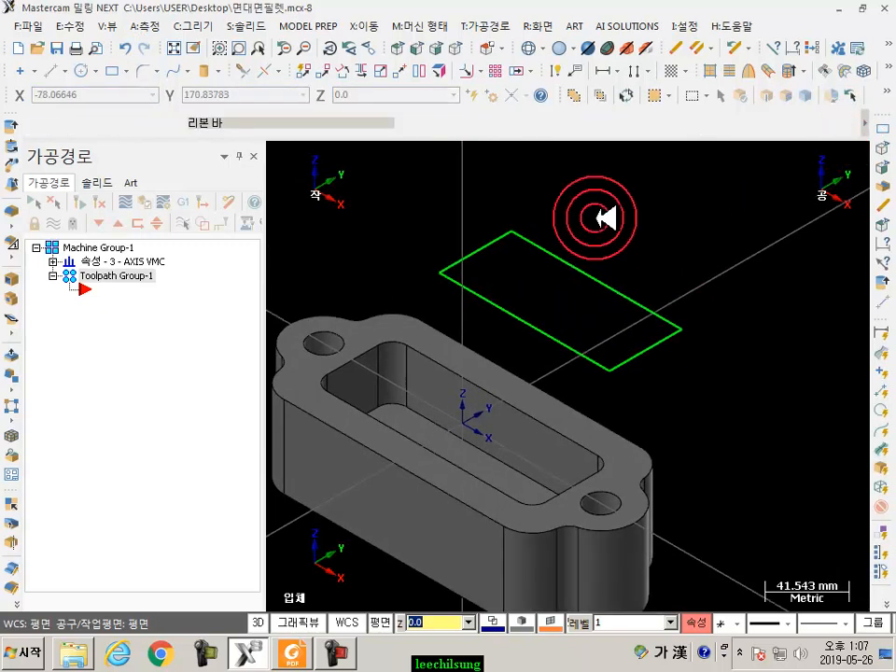
Extrude the rectangle downward 57.429 mm as a new solid body.
left_click(13, 125)
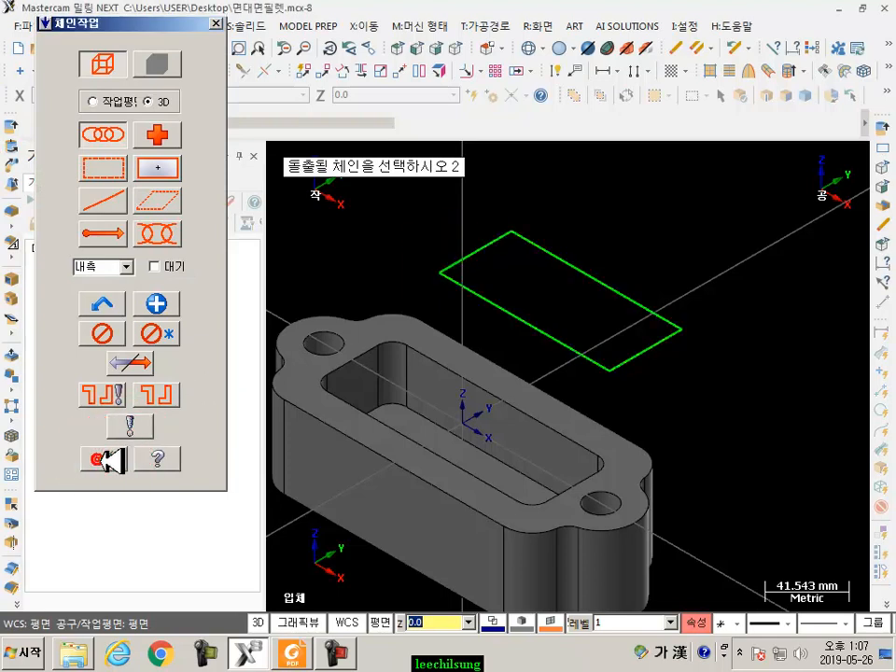
left_click(99, 458)
left_click(553, 324)
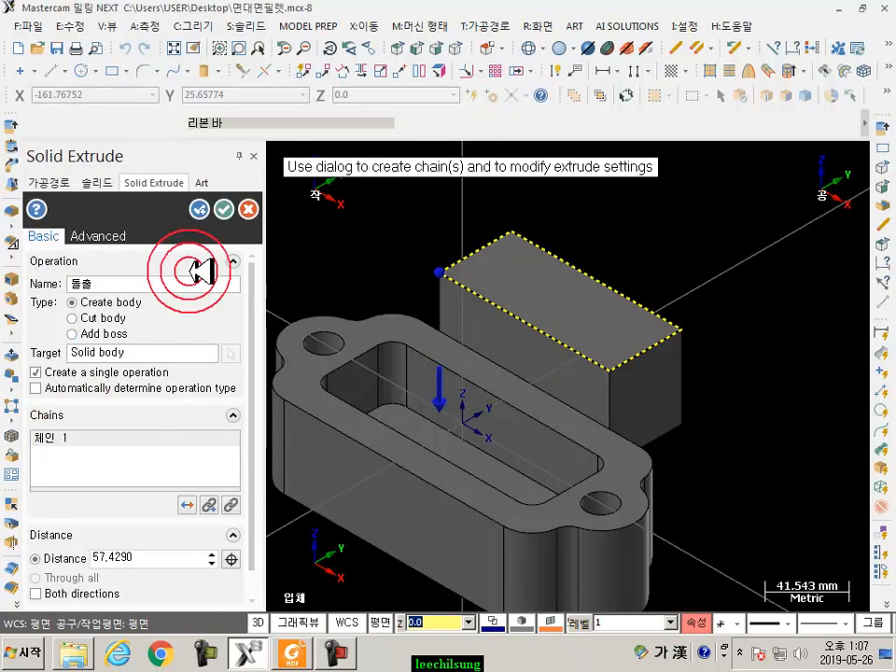
left_click(224, 209)
Draw two lines from the ends of the block's rear top edge meeting inside the top face, one about 62 mm long.
scroll(697, 299, "up", 1)
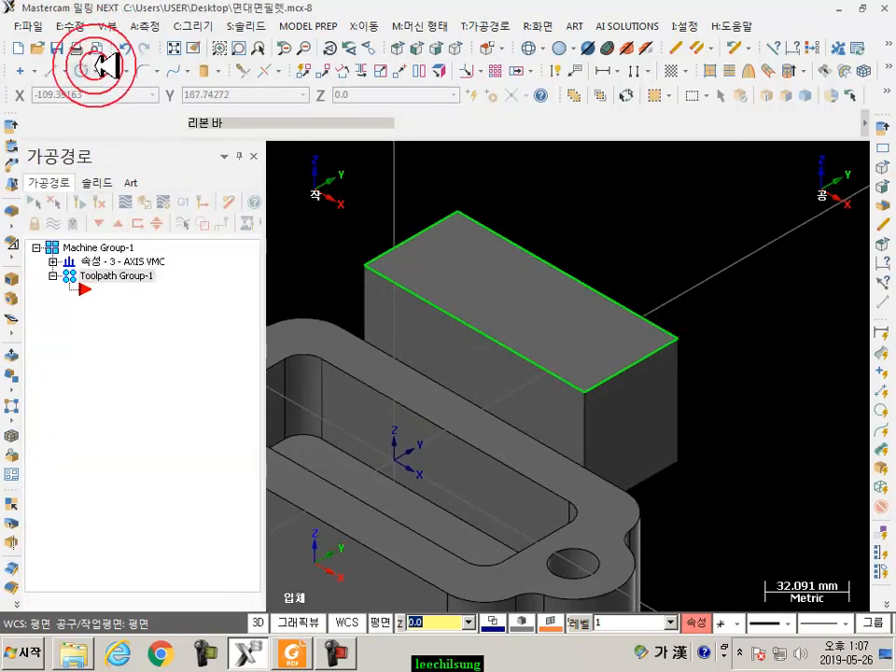
left_click(457, 211)
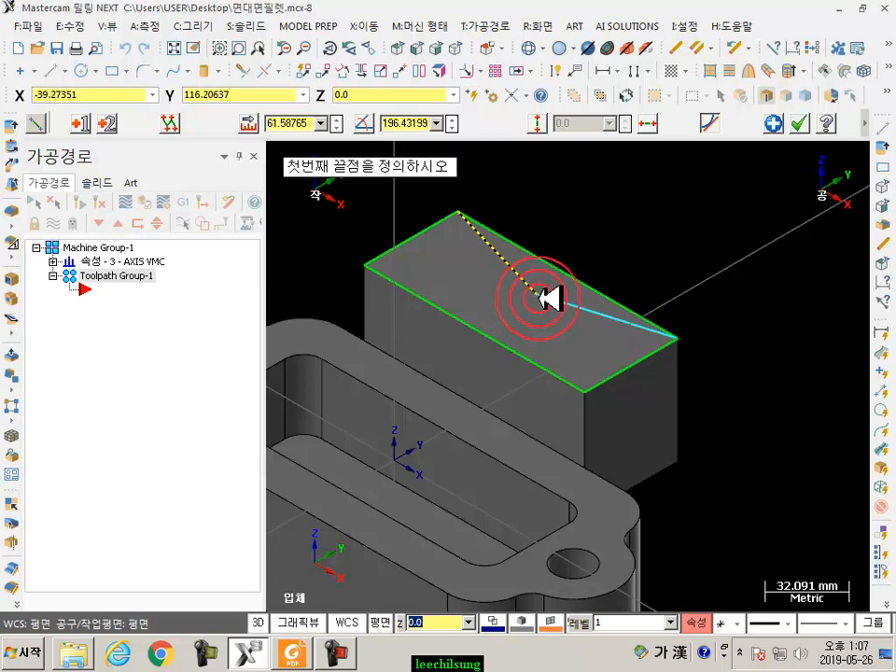
left_click(800, 123)
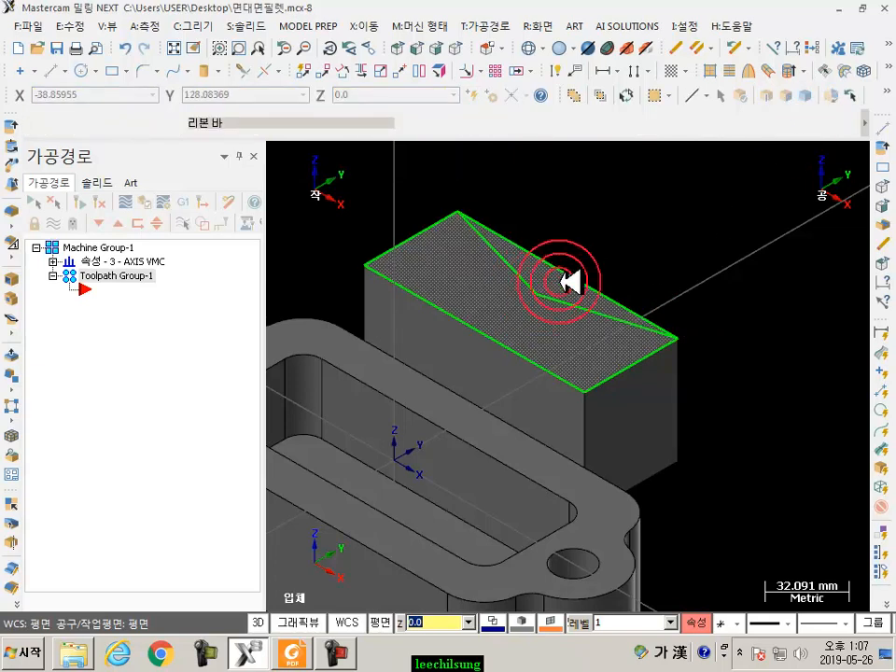
Cut the triangular profile between the two lines and the block's rear top edge out of the block, 57.429 mm deep.
left_click(83, 140)
left_click(501, 252)
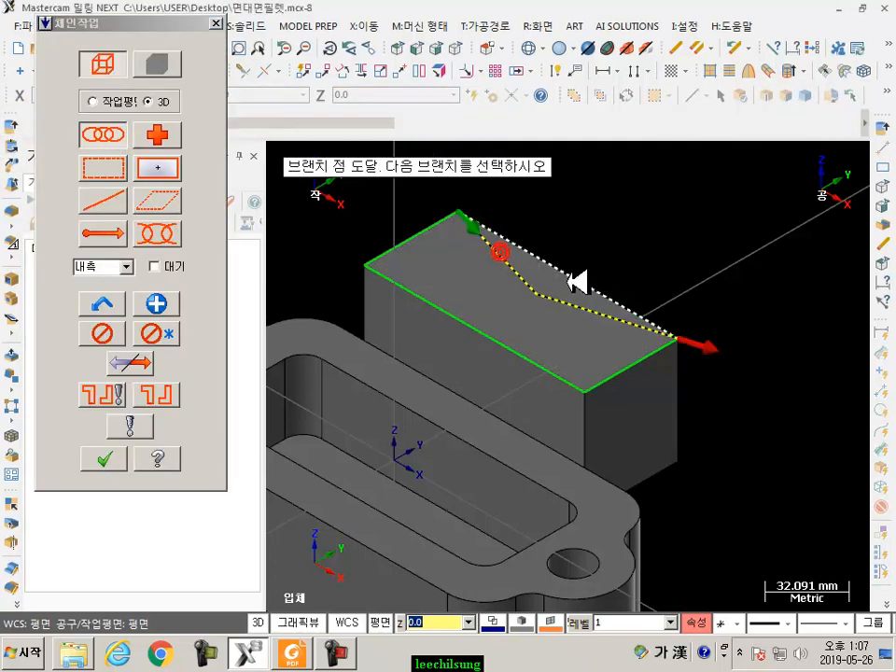
left_click(586, 276)
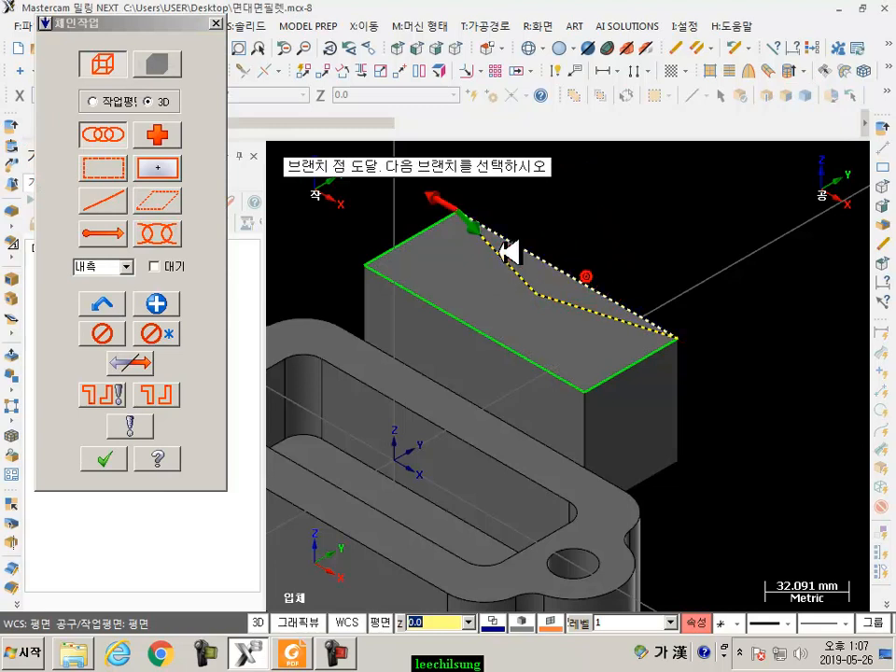
left_click(112, 455)
left_click(504, 252)
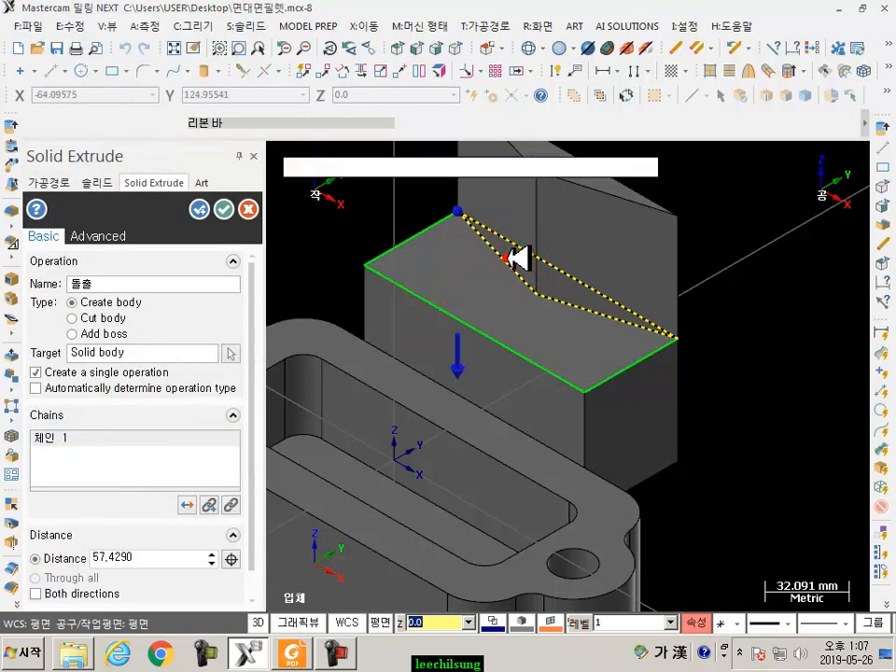
left_click(103, 317)
left_click(249, 216)
Isolate the notched block so the other part and the wireframe geometry are hidden.
scroll(747, 278, "down", 2)
scroll(571, 321, "up", 3)
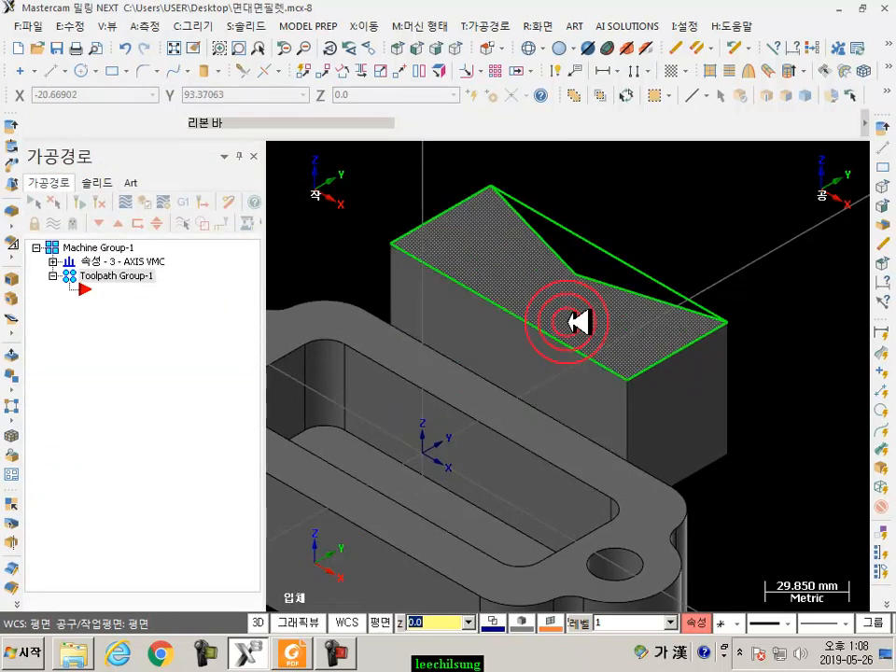
left_click(571, 318)
middle_click_drag(717, 231, 567, 348)
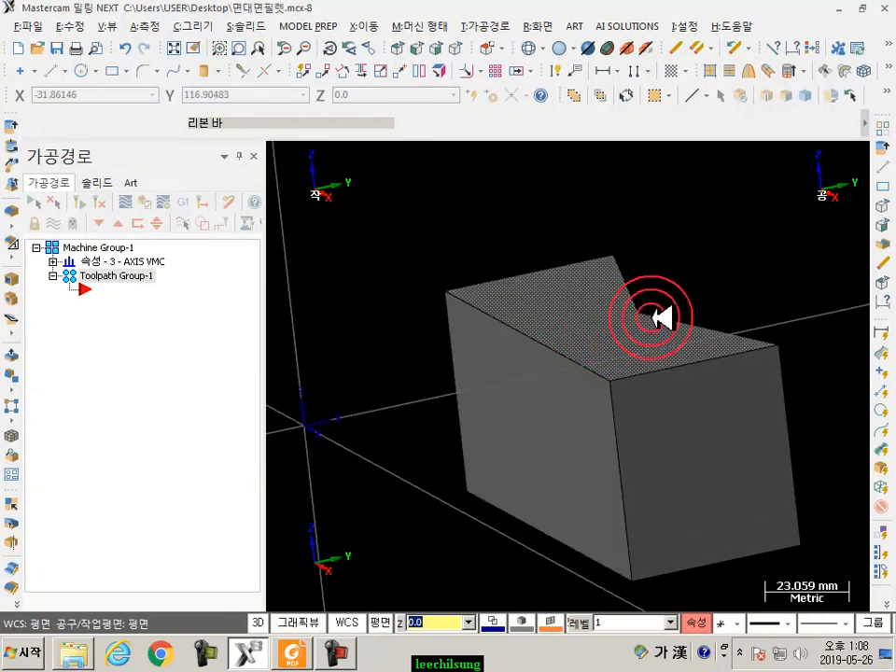
Start a face-face fillet with the notched block's top face as first face and its long front side as second.
left_click(19, 211)
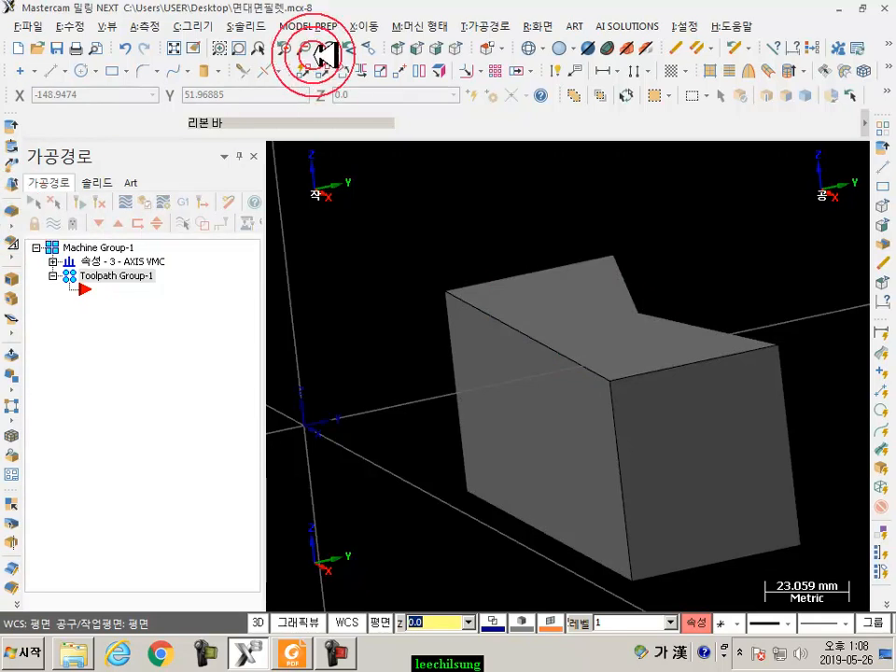
left_click(259, 25)
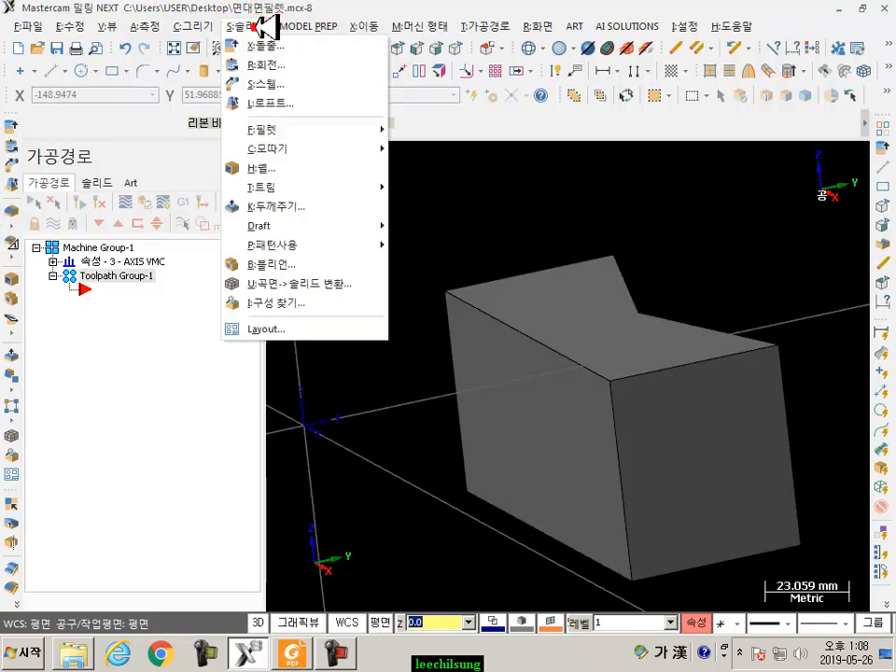
left_click(280, 131)
left_click(424, 169)
left_click(127, 296)
left_click(576, 317)
left_click(83, 405)
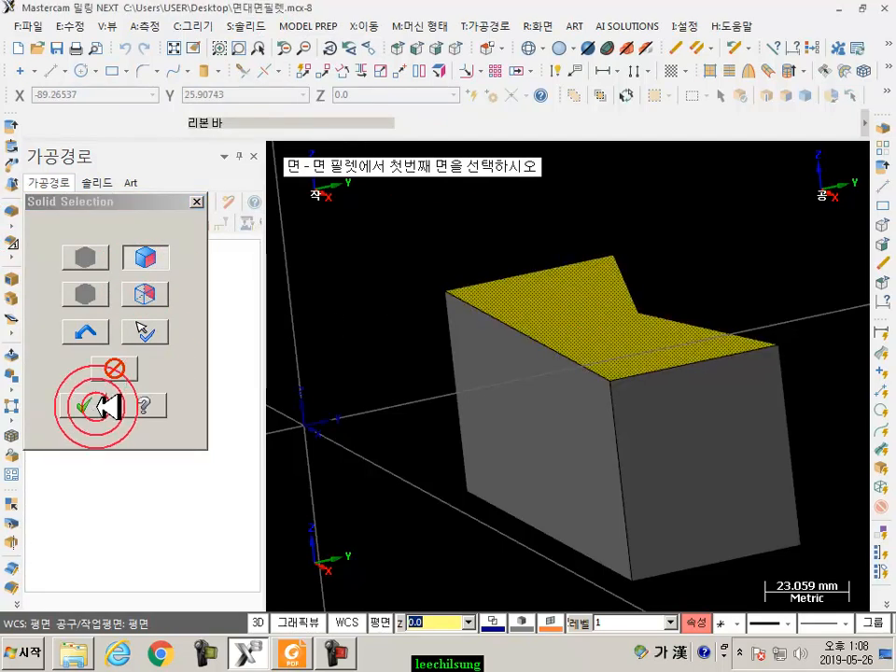
left_click(509, 378)
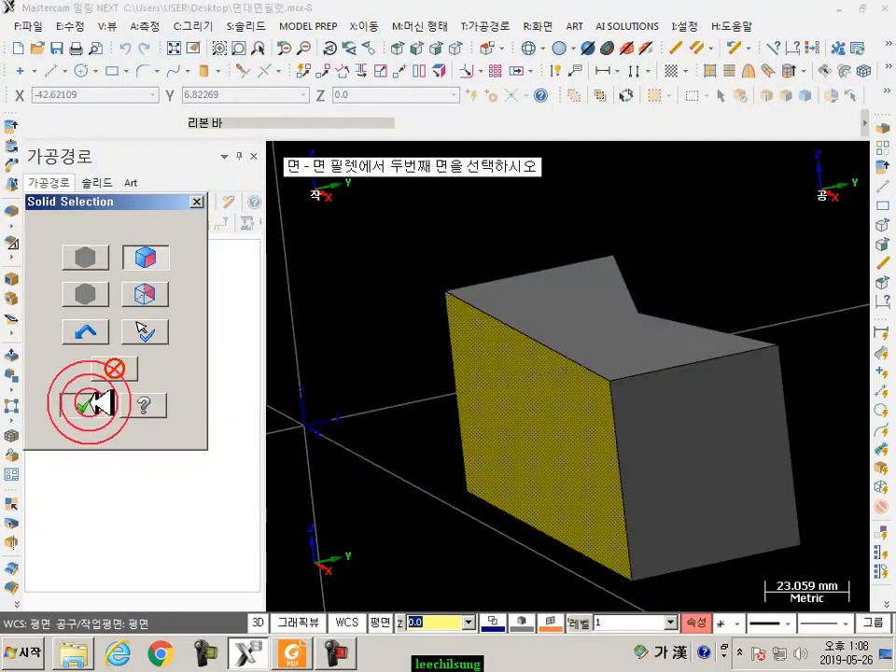
left_click(94, 403)
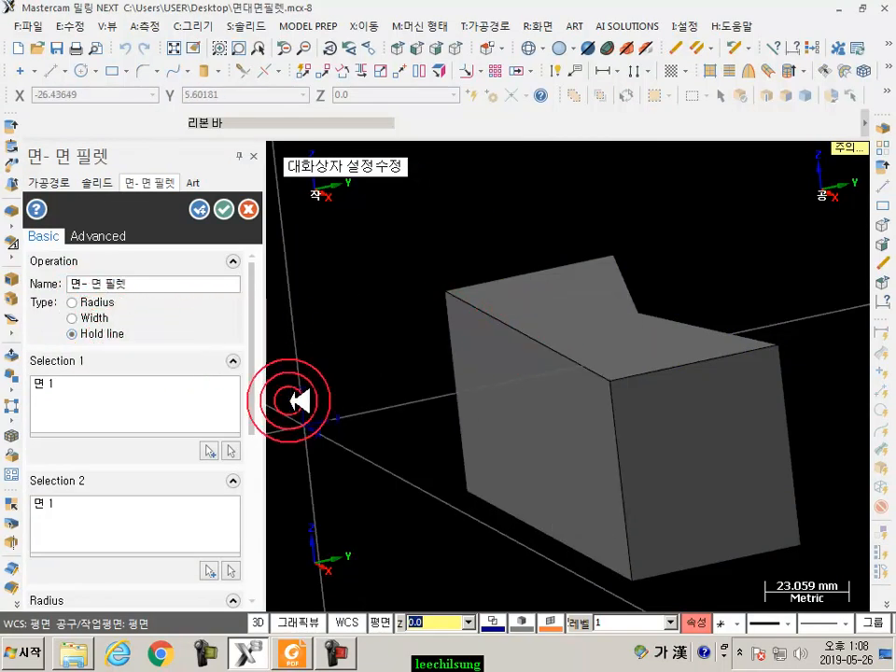
Try to use the front top edge shared by both selected faces as the fillet's hold line.
left_click_drag(259, 386, 255, 580)
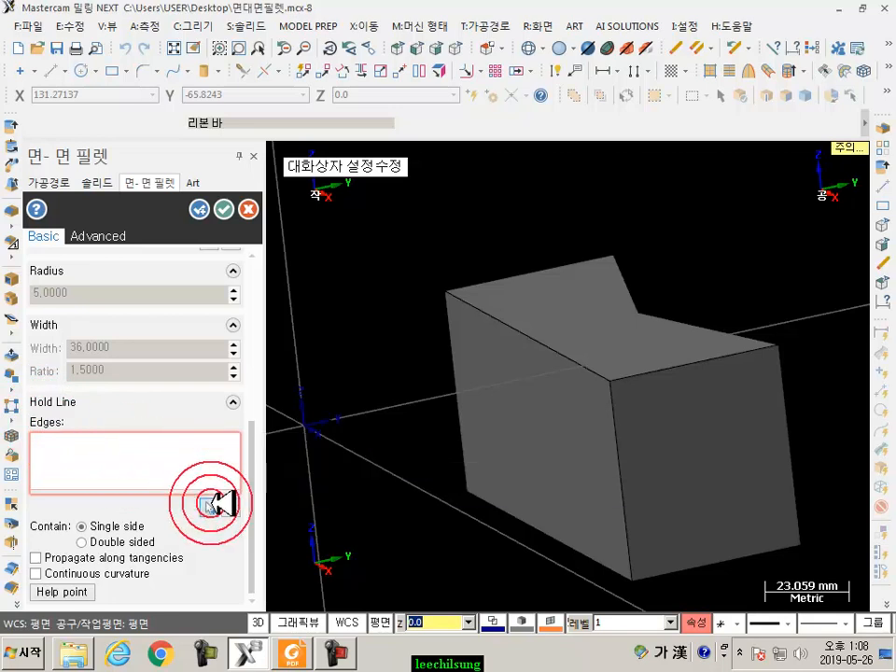
left_click(210, 507)
left_click(501, 310)
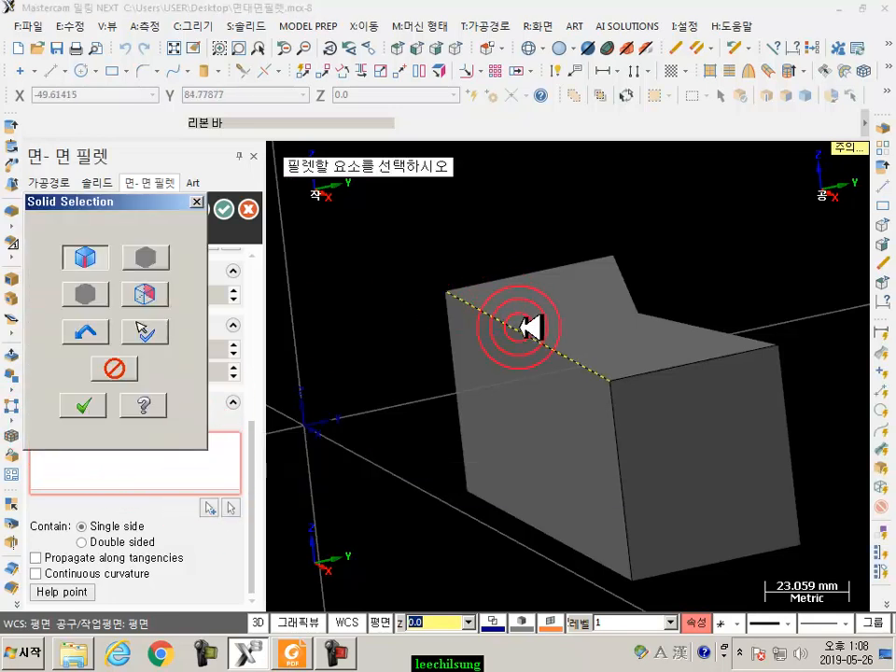
left_click(82, 405)
left_click(240, 449)
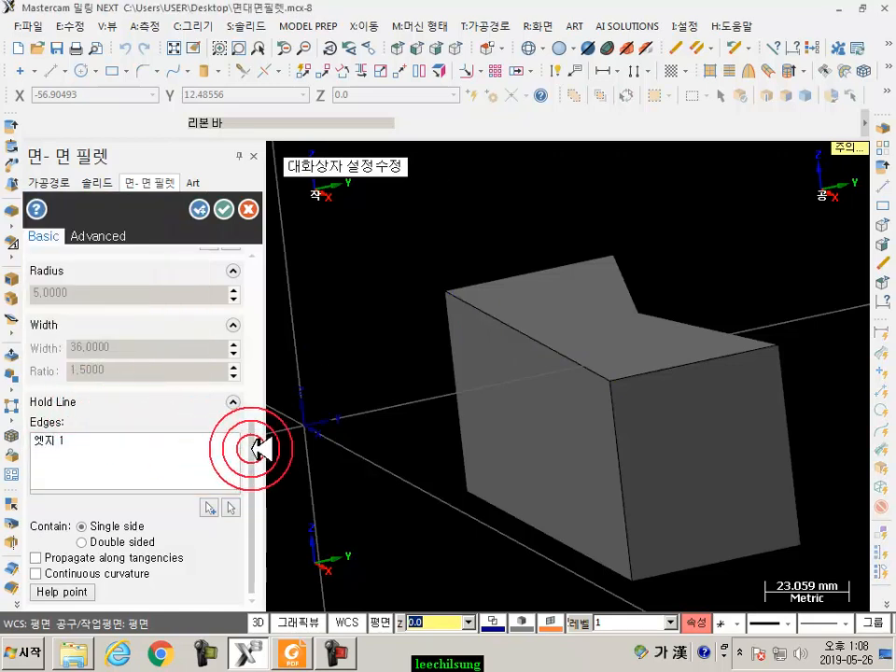
scroll(621, 312, "down", 2)
middle_click_drag(622, 312, 662, 323)
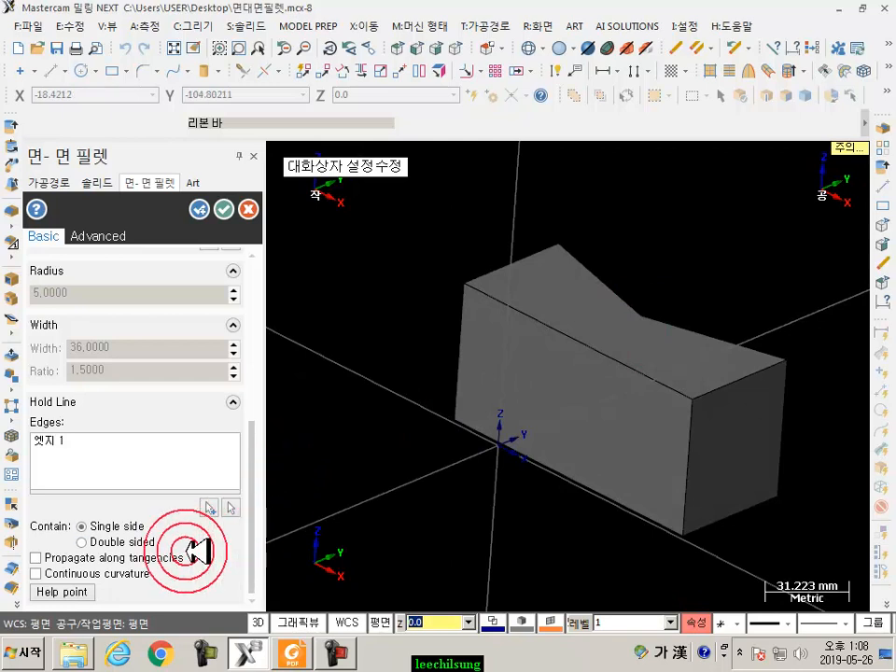
Switch the face-face fillet to the Radius type and raise its radius to 48 mm.
left_click_drag(251, 486, 282, 290)
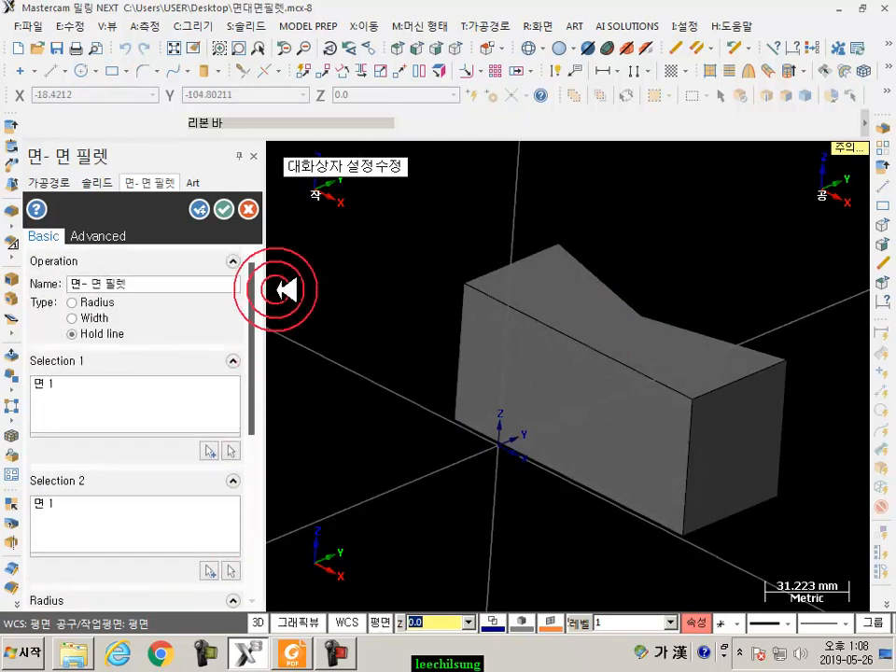
mouse_move(734, 349)
middle_mouse_down()
mouse_move(660, 356)
mouse_move(583, 315)
mouse_move(573, 266)
mouse_move(681, 334)
mouse_move(750, 344)
mouse_move(722, 336)
middle_mouse_up()
left_click(97, 303)
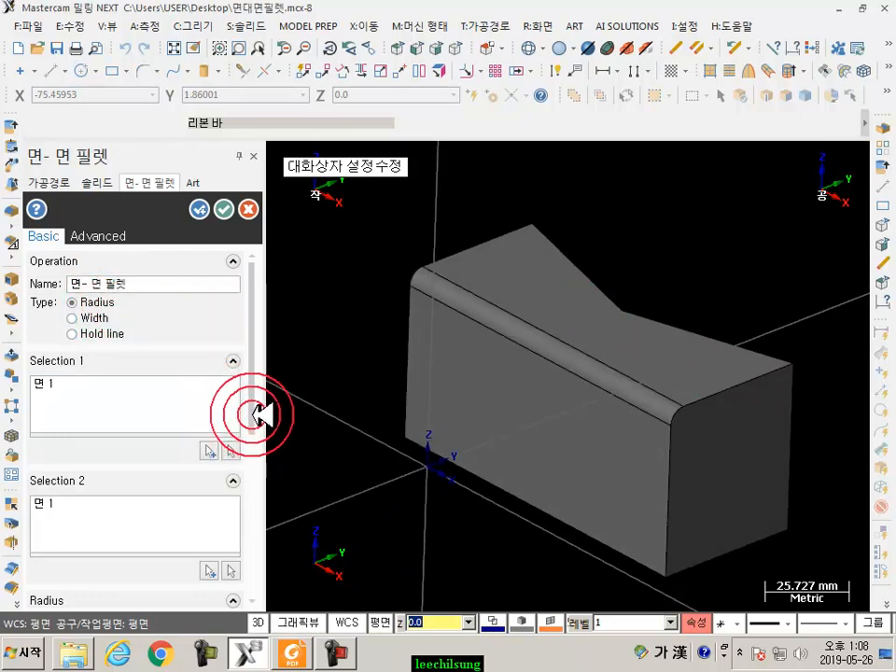
scroll(248, 416, "down", 5)
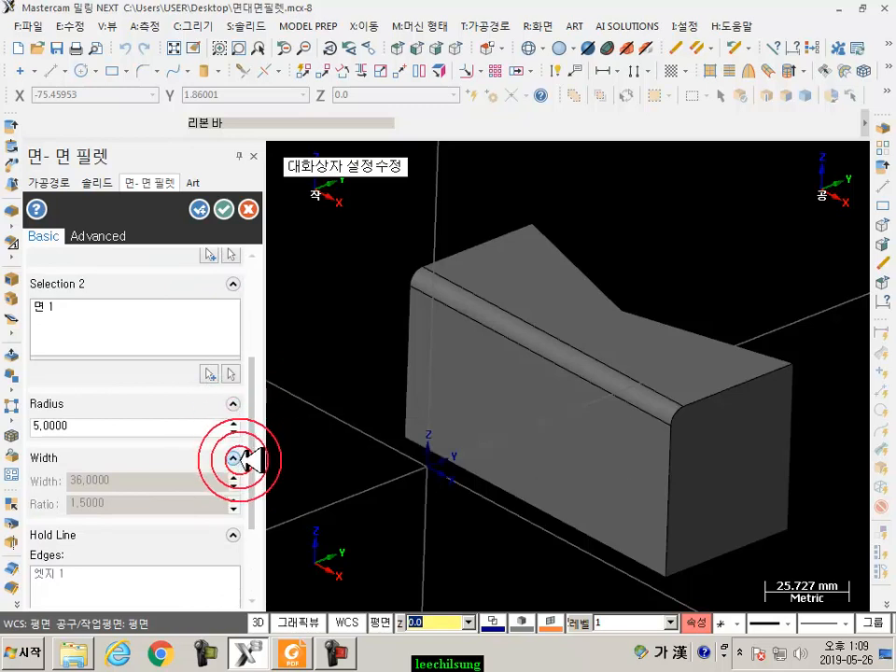
left_click(235, 422)
left_click_drag(234, 422, 234, 425)
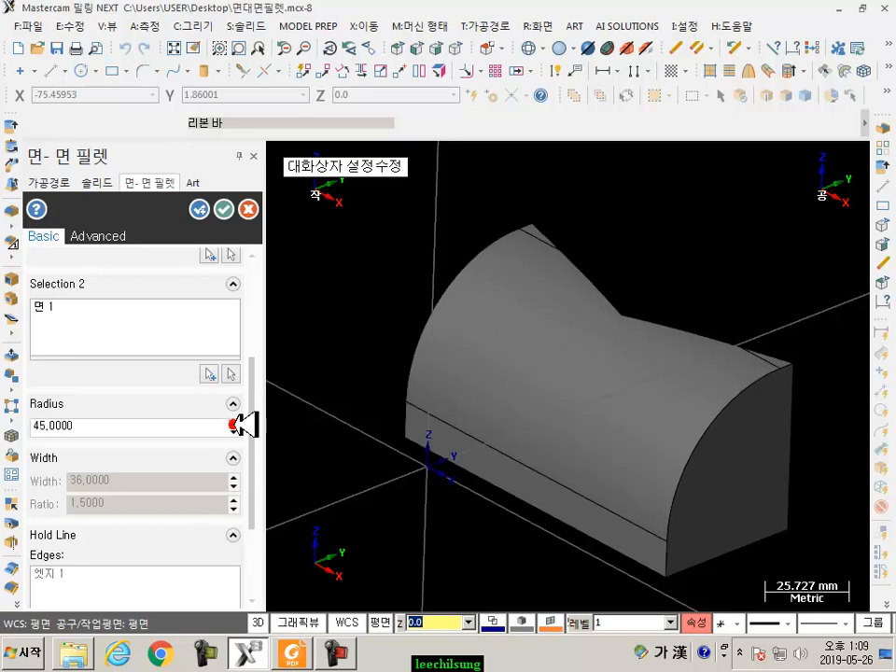
Examine from several angles how the 48 mm radius fillet meets the notch at the block's rear.
middle_click_drag(676, 479, 751, 334)
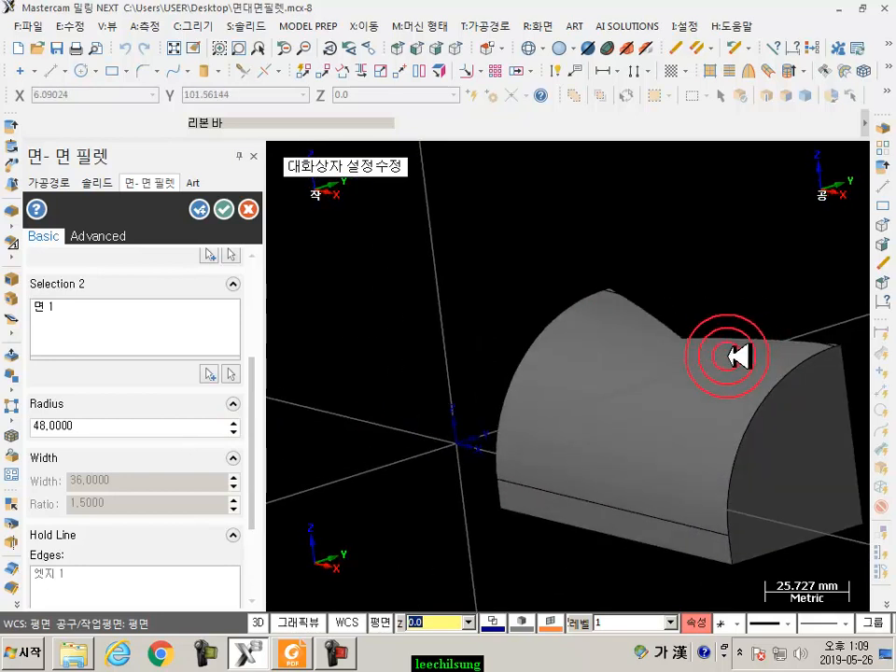
scroll(817, 422, "up", 2)
left_click(428, 53)
scroll(362, 379, "down", 4)
scroll(732, 371, "up", 3)
middle_click_drag(653, 375, 579, 294)
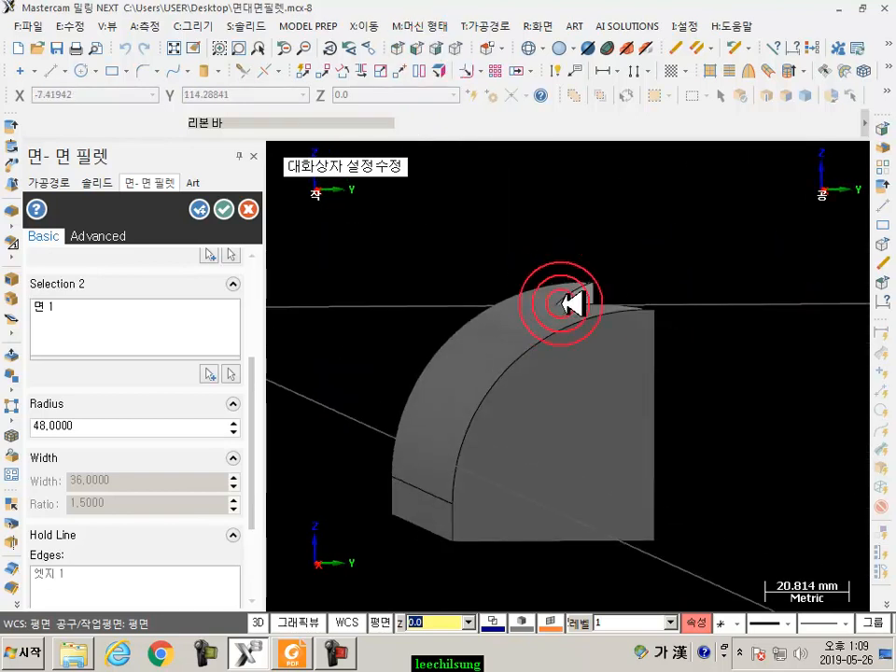
scroll(570, 295, "up", 2)
scroll(560, 293, "down", 1)
left_click(458, 49)
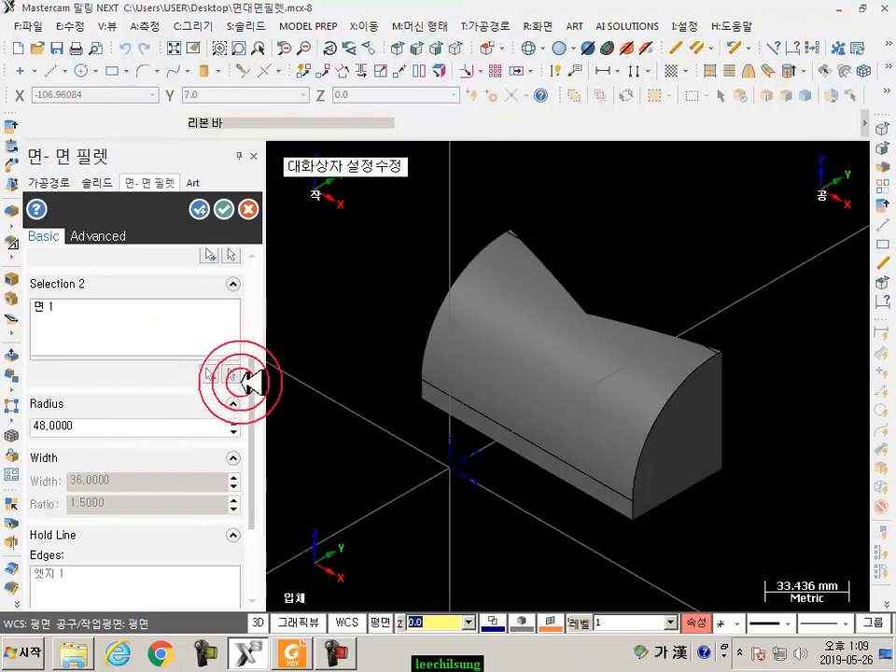
Switch the fillet back to the Hold line type and try to replace its edge with one at the notch, leaving without a fillet.
left_click_drag(249, 396, 262, 434)
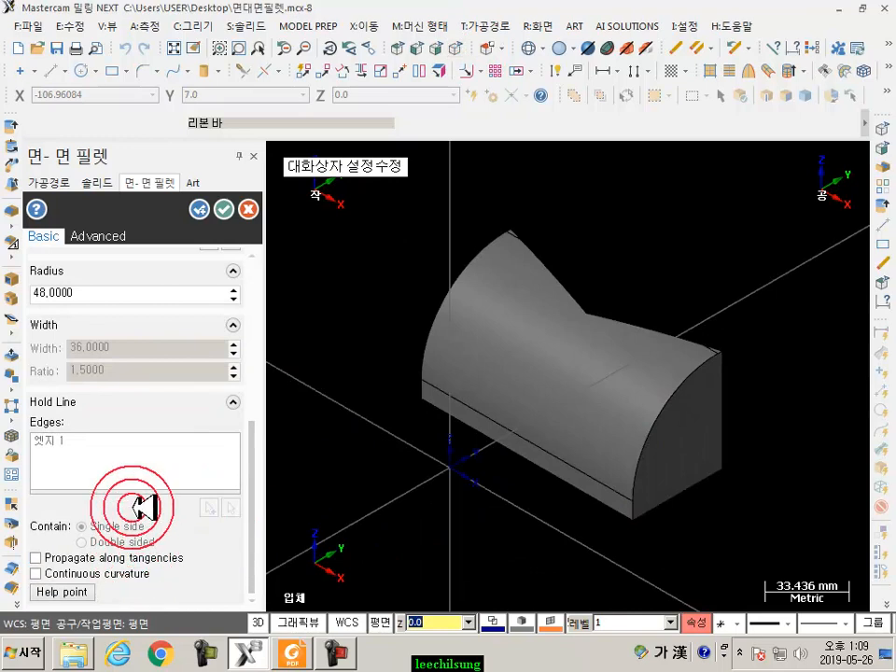
left_click_drag(248, 436, 270, 246)
left_click(75, 333)
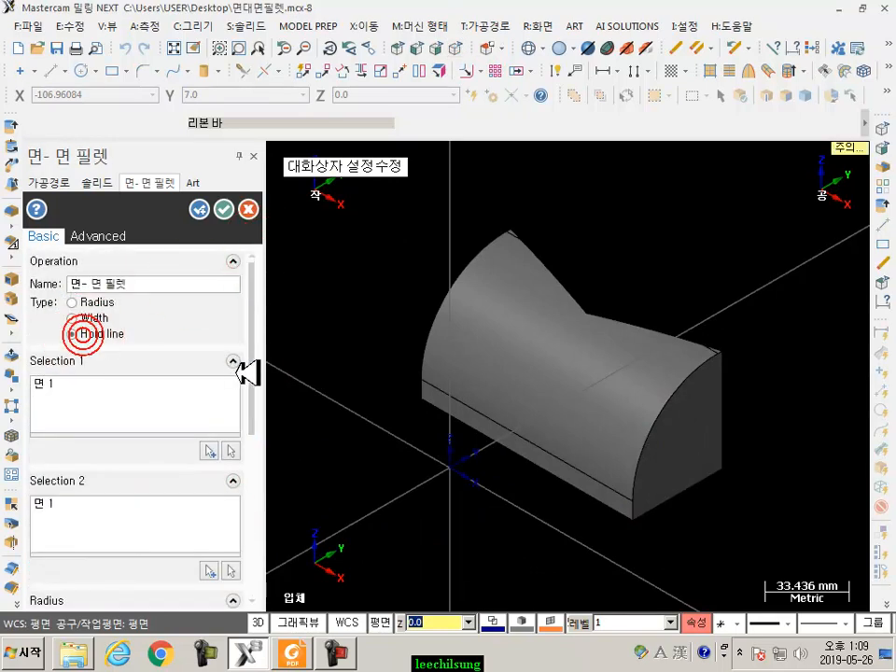
left_click_drag(257, 375, 262, 544)
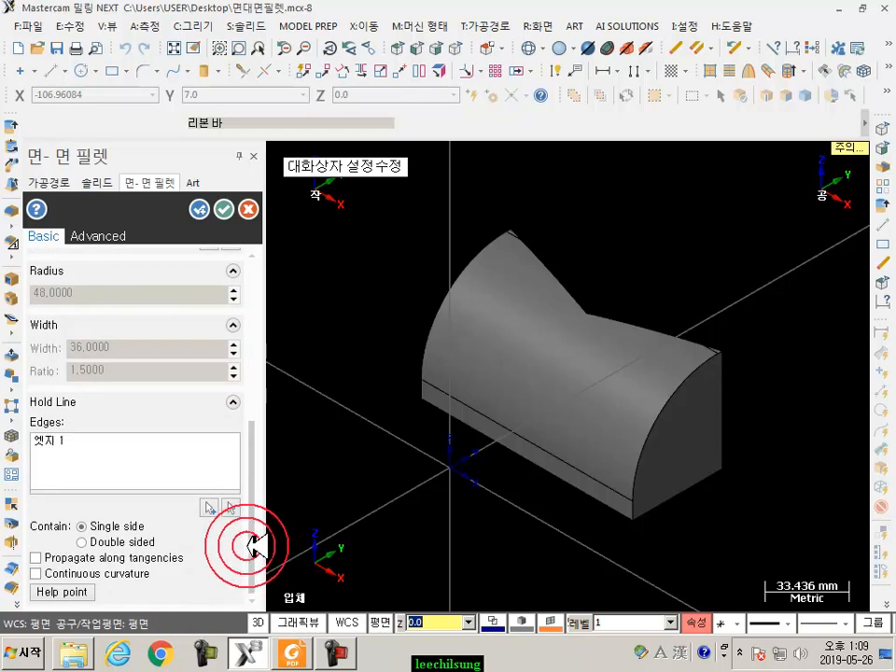
left_click(209, 507)
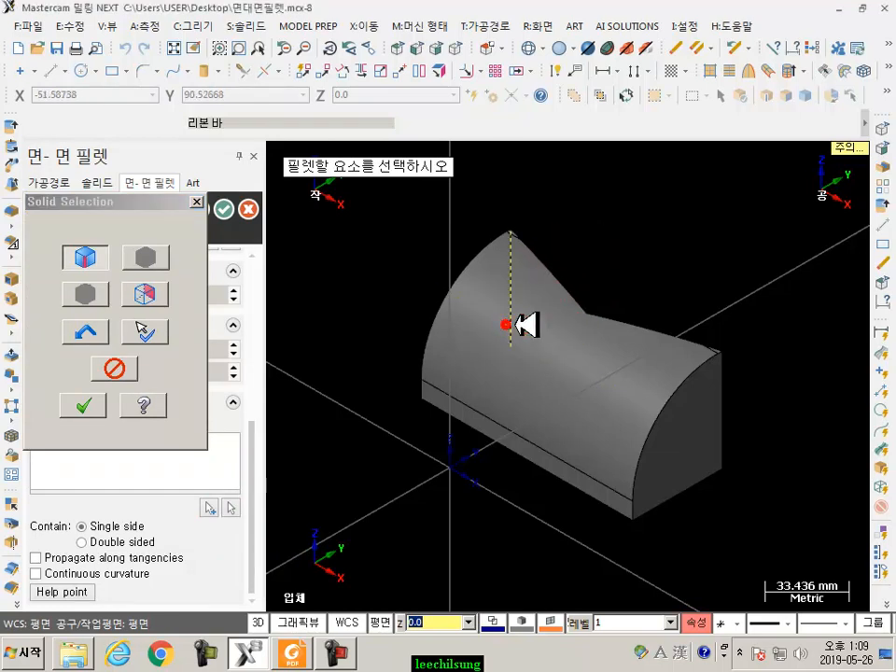
left_click(572, 283)
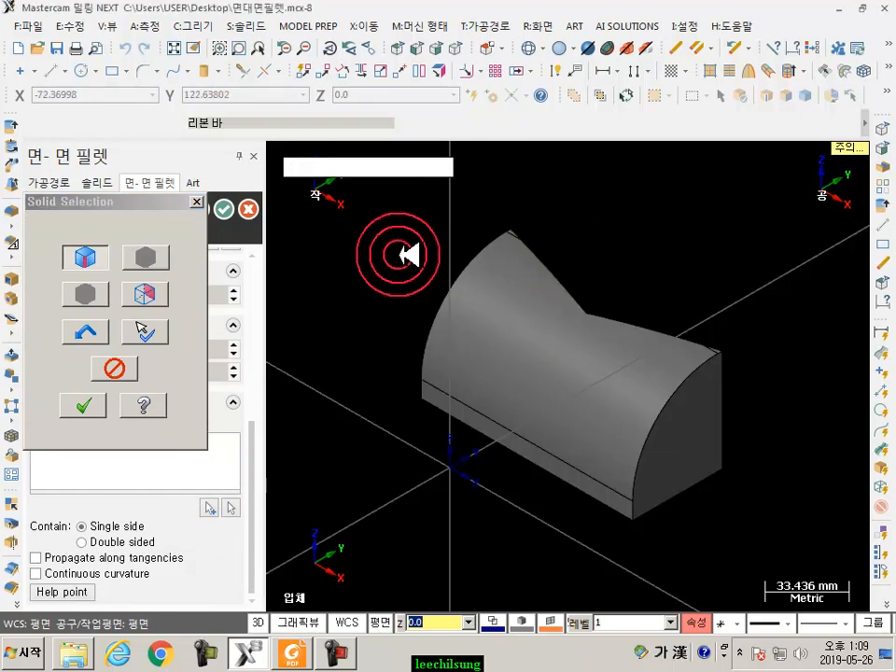
left_click(222, 208)
scroll(422, 397, "down", 2)
left_click(224, 211)
scroll(541, 337, "up", 3)
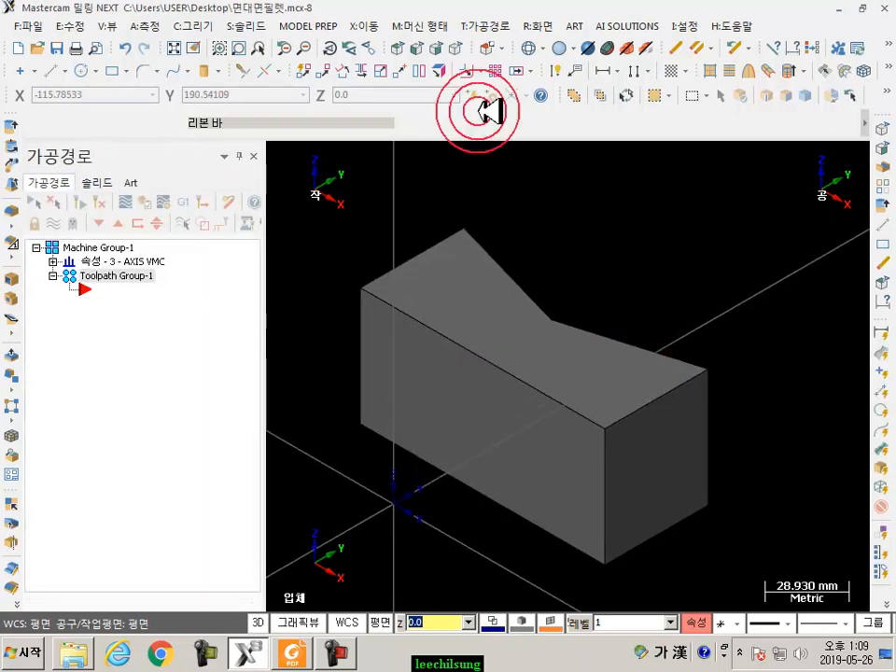
Start a new face-face fillet from the block's notched top face to its long front side face.
left_click(246, 26)
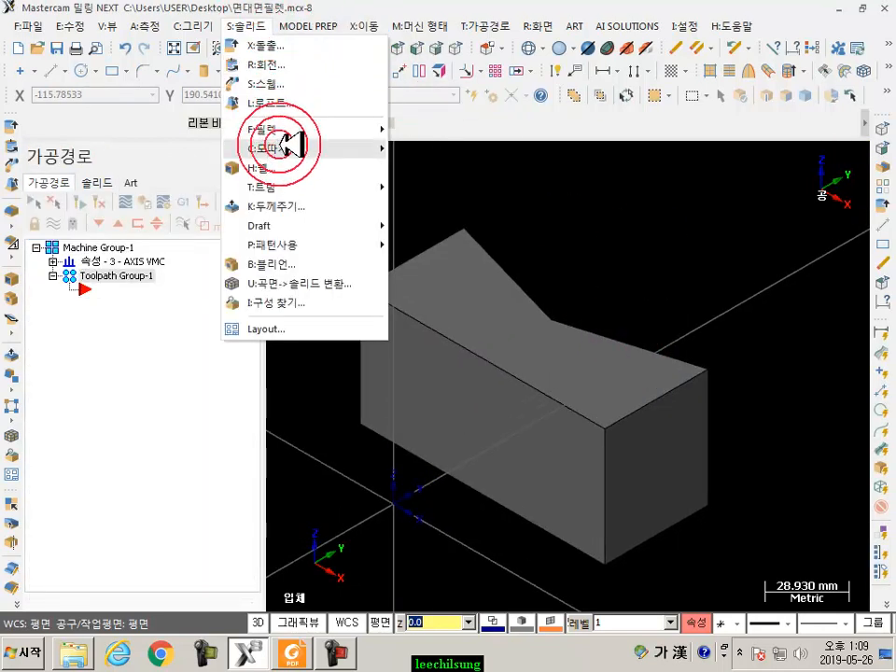
mouse_move(280, 130)
left_click(458, 166)
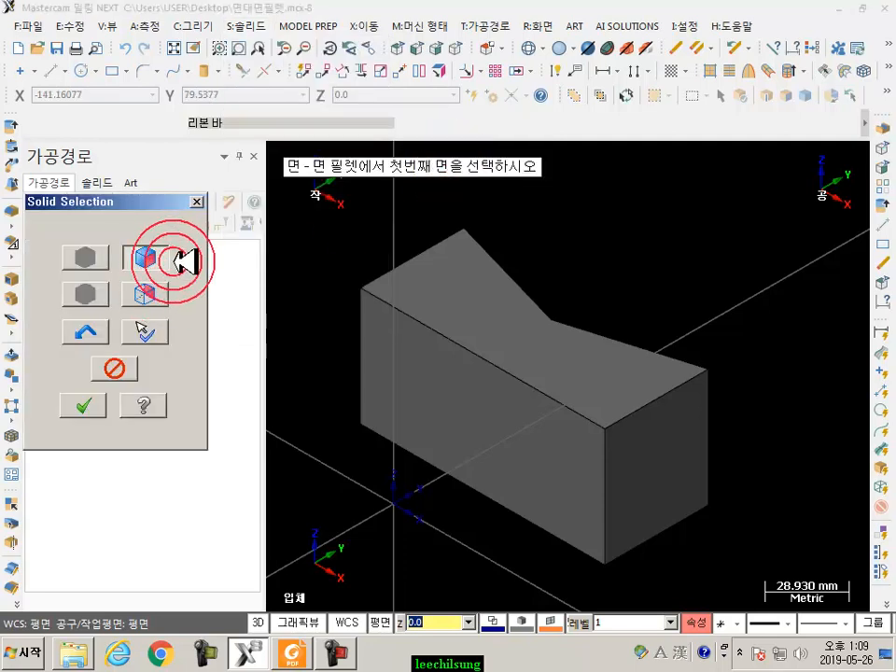
left_click(512, 340)
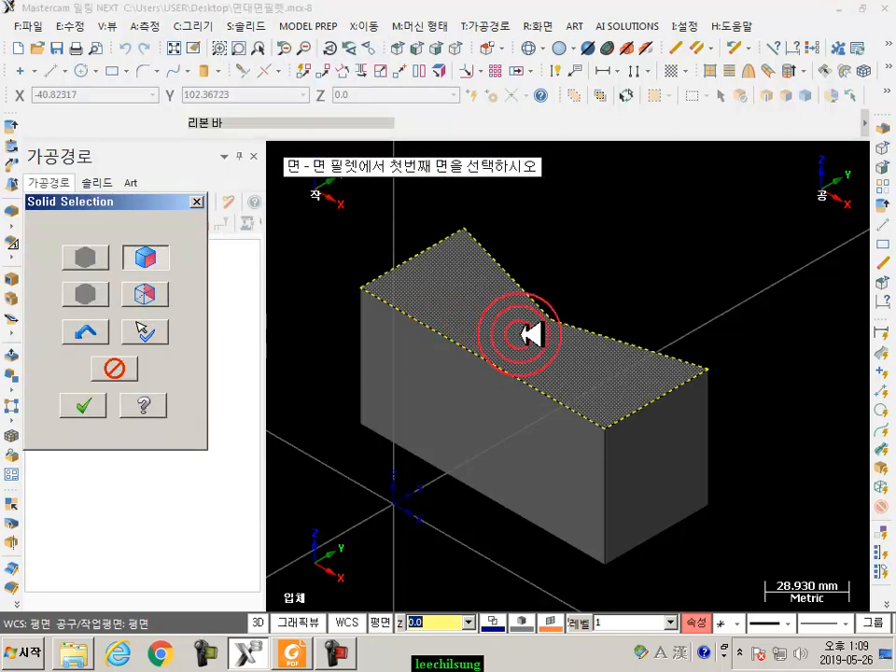
left_click(521, 334)
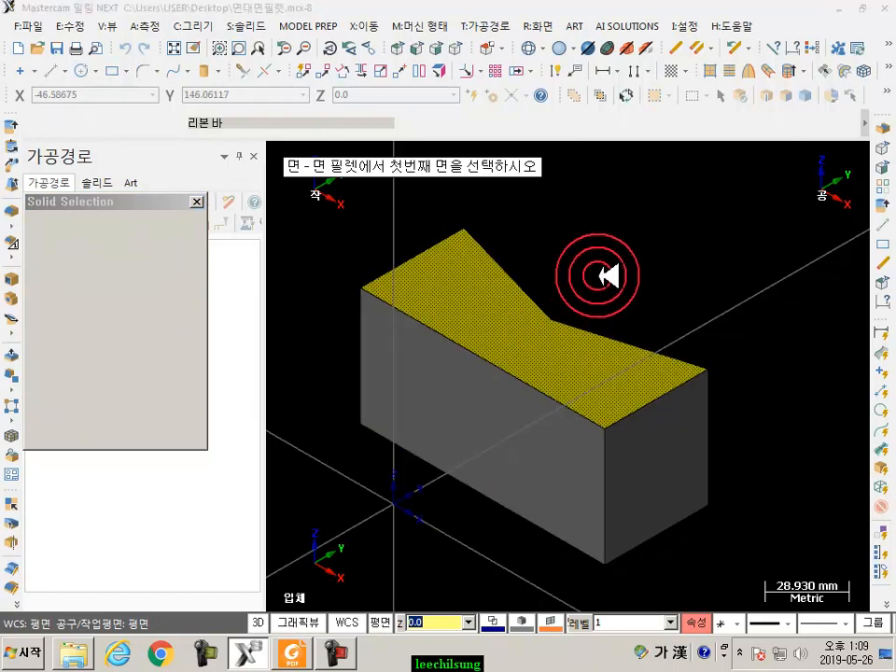
key("Return")
left_click(506, 407)
key("Return")
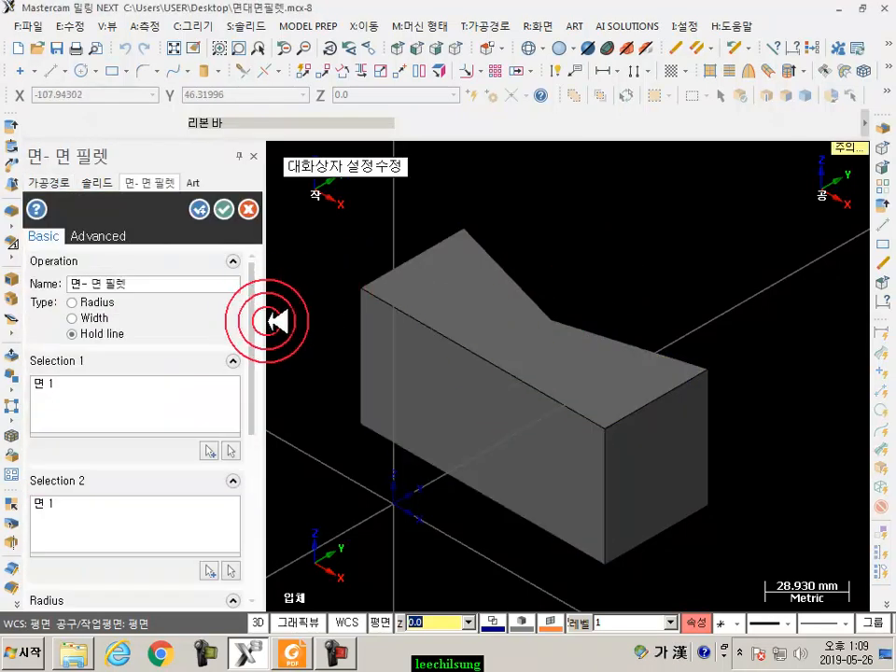
Select the notch's two top edges as single-sided hold lines for the face-face fillet.
scroll(257, 320, "down", 5)
left_click(231, 507)
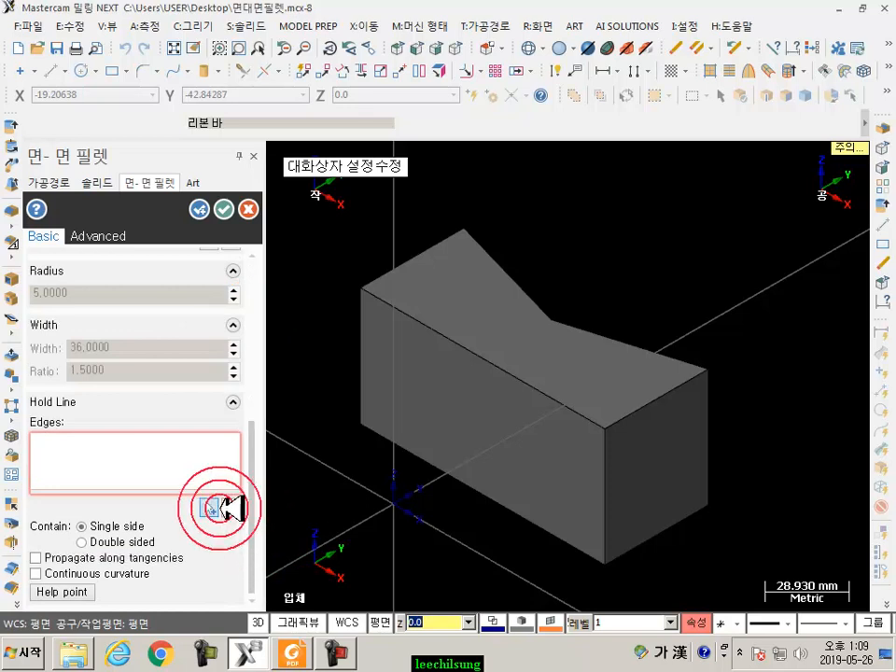
left_click(543, 299)
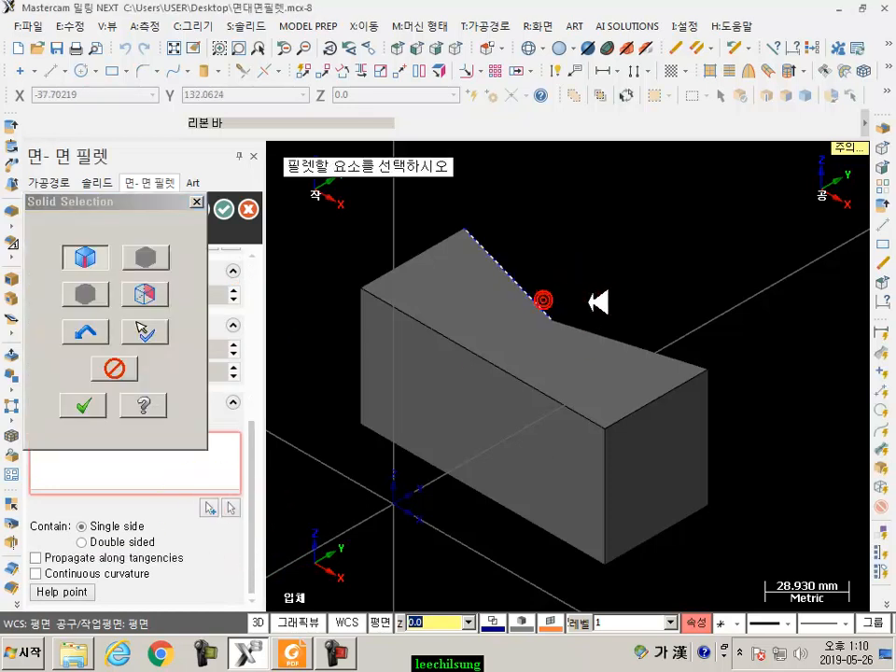
left_click(83, 403)
left_click(711, 314)
left_click(682, 341)
mouse_move(682, 341)
middle_mouse_down()
mouse_move(643, 332)
mouse_move(643, 296)
mouse_move(654, 298)
mouse_move(654, 366)
middle_mouse_up()
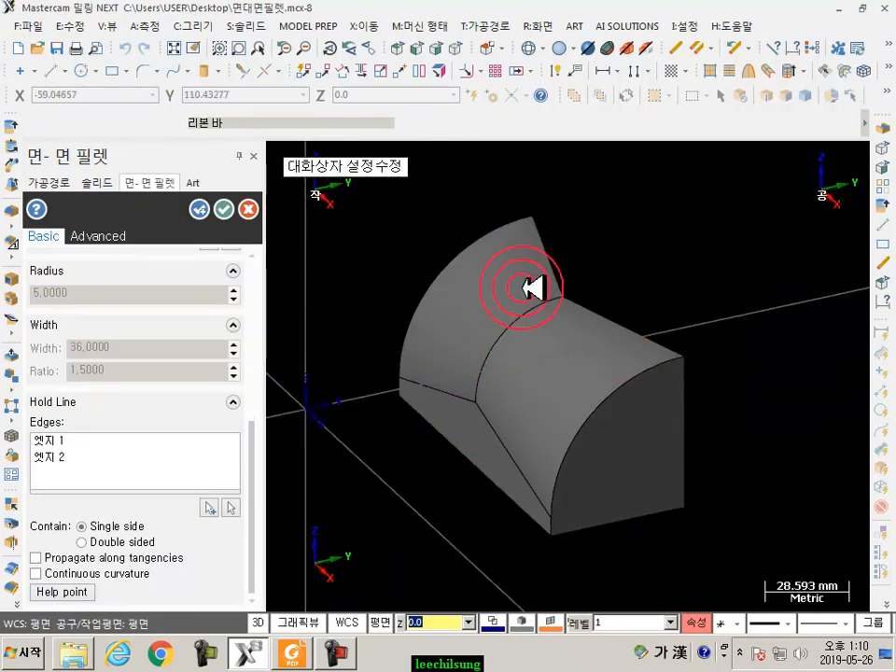
Examine the hold line fillet preview on the notched block from the front, the side and several oblique angles.
middle_click_drag(670, 366, 539, 238)
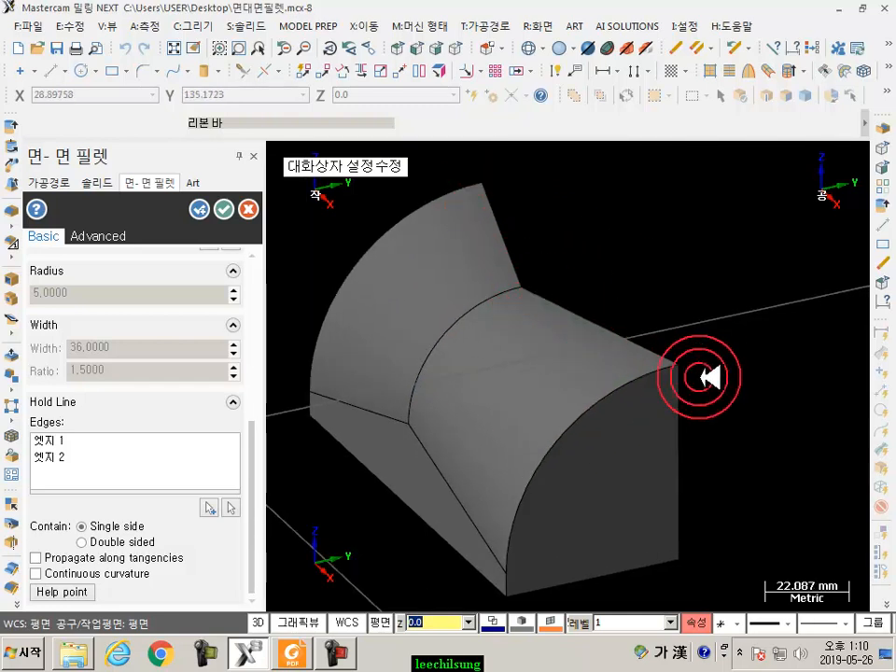
scroll(510, 208, "down", 2)
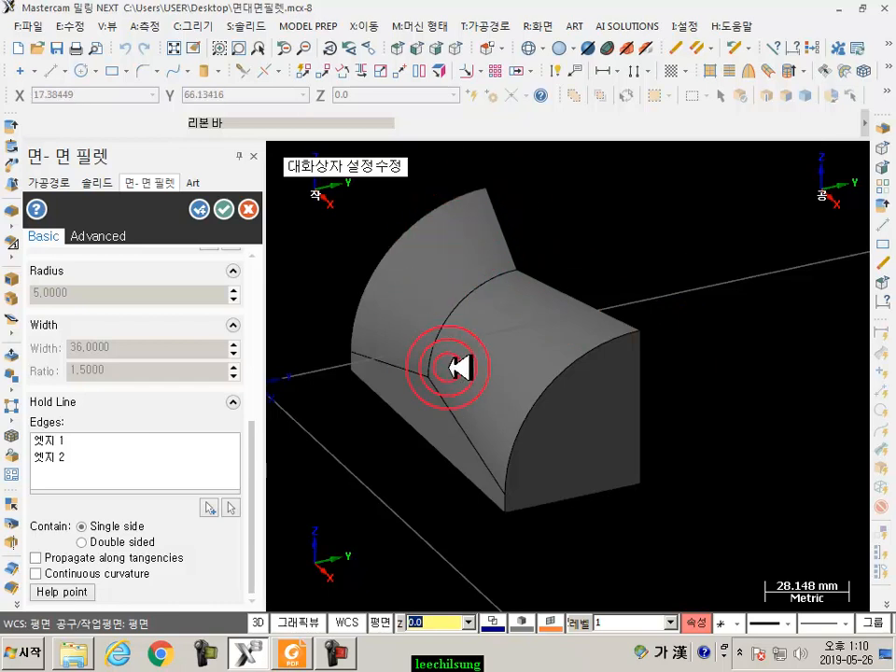
scroll(724, 366, "down", 1)
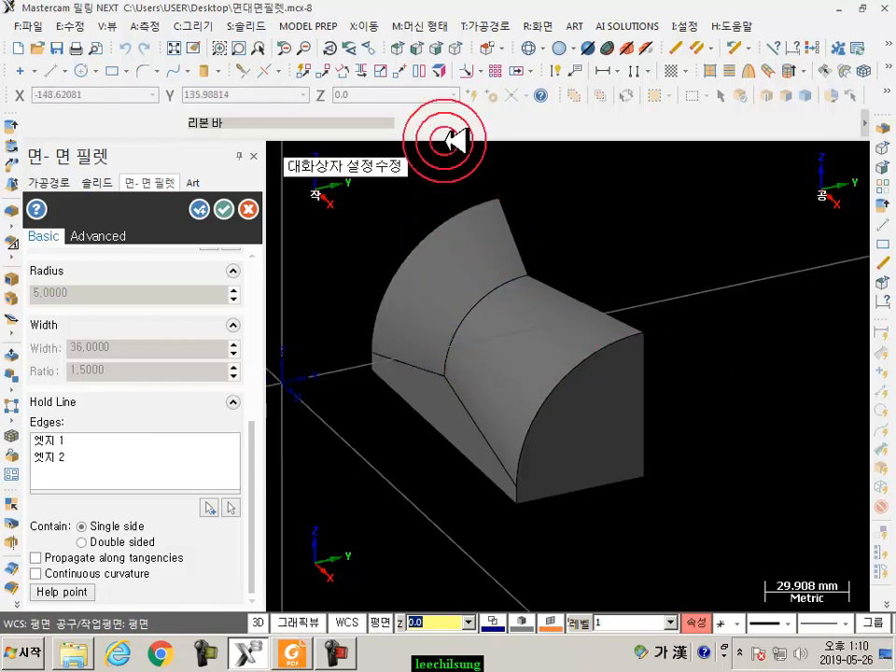
left_click(437, 46)
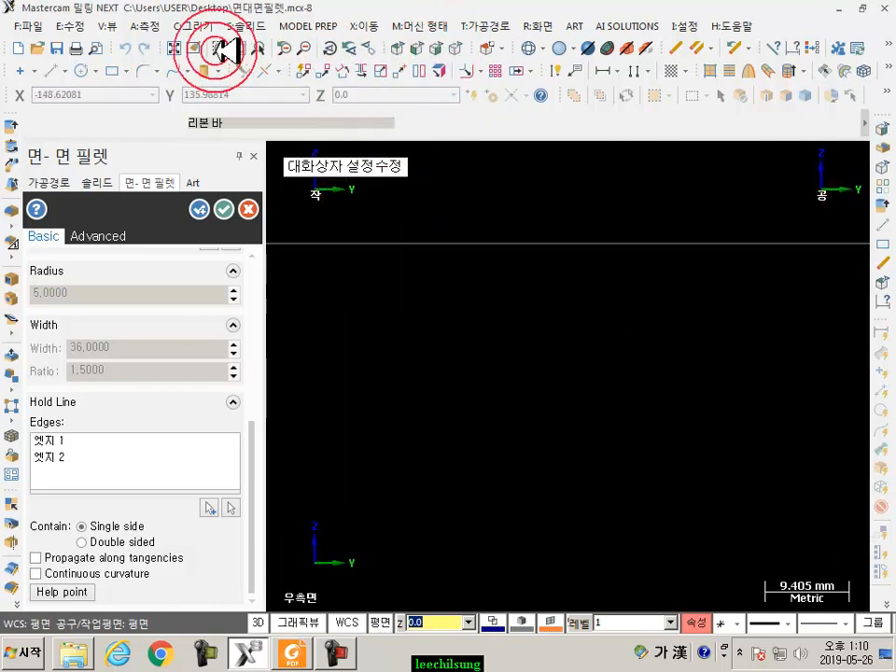
left_click(174, 48)
scroll(520, 434, "down", 3)
middle_click_drag(616, 416, 577, 365)
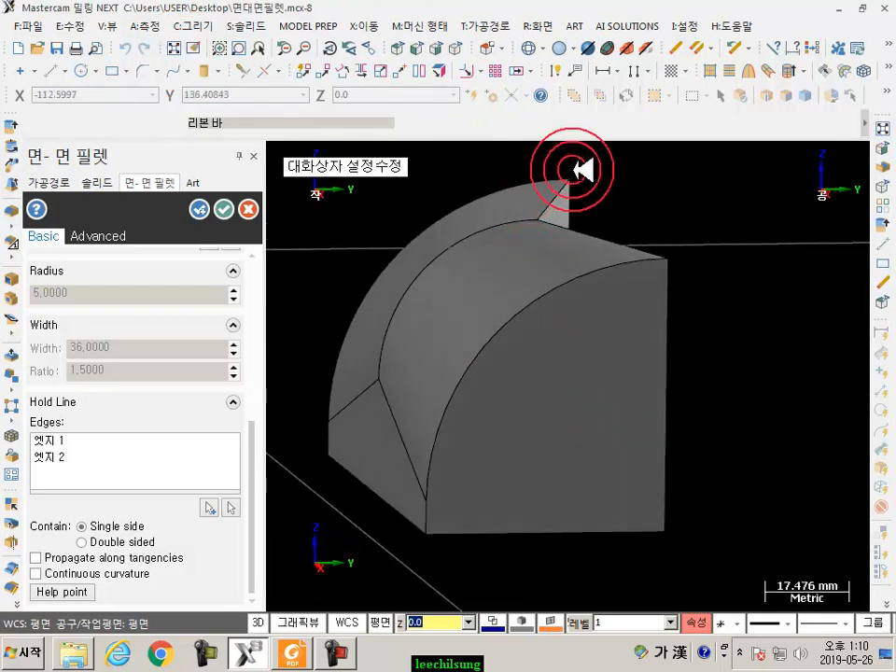
middle_click_drag(553, 218, 432, 49)
scroll(555, 270, "down", 2)
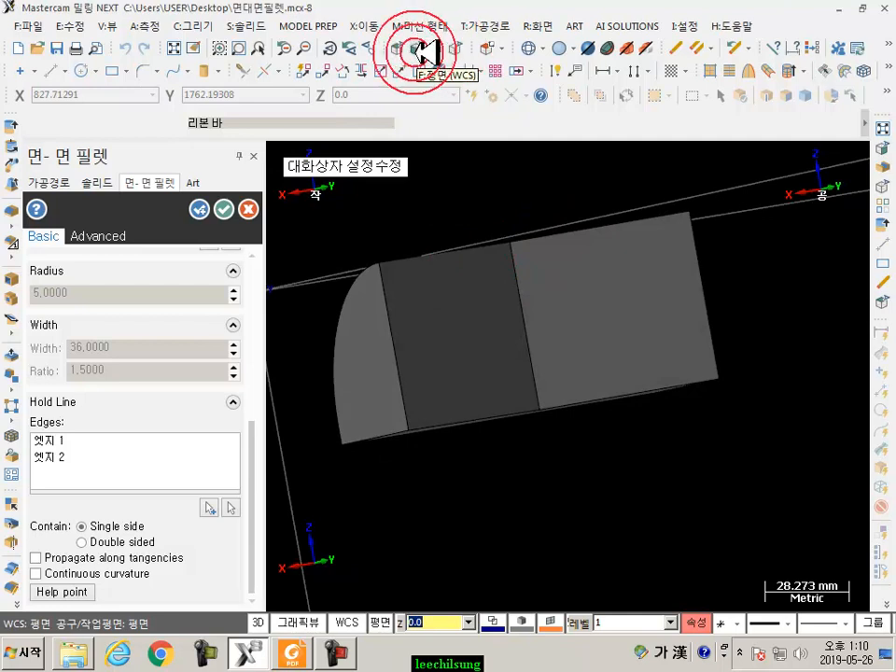
left_click(458, 47)
scroll(510, 432, "down", 1)
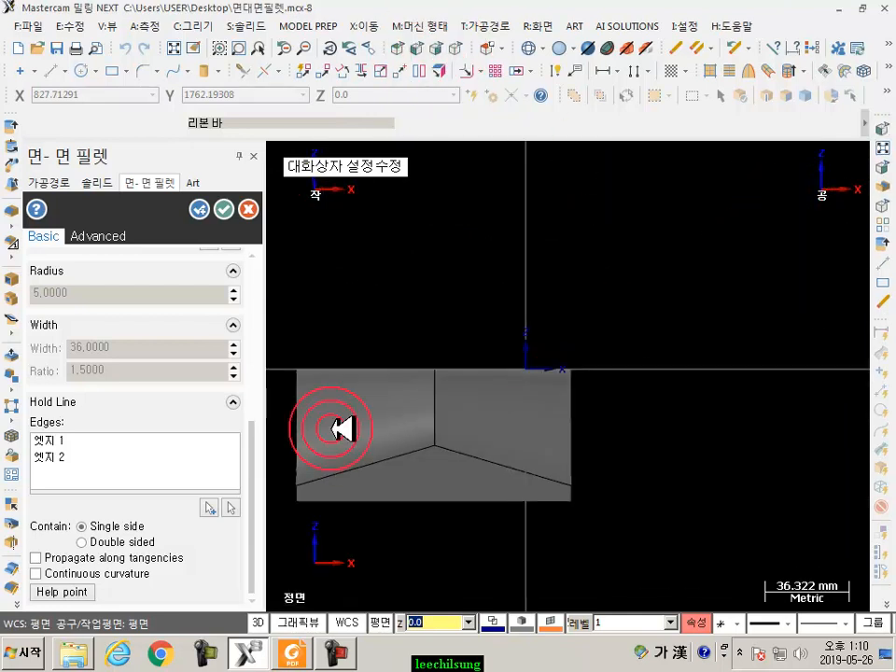
scroll(290, 424, "up", 4)
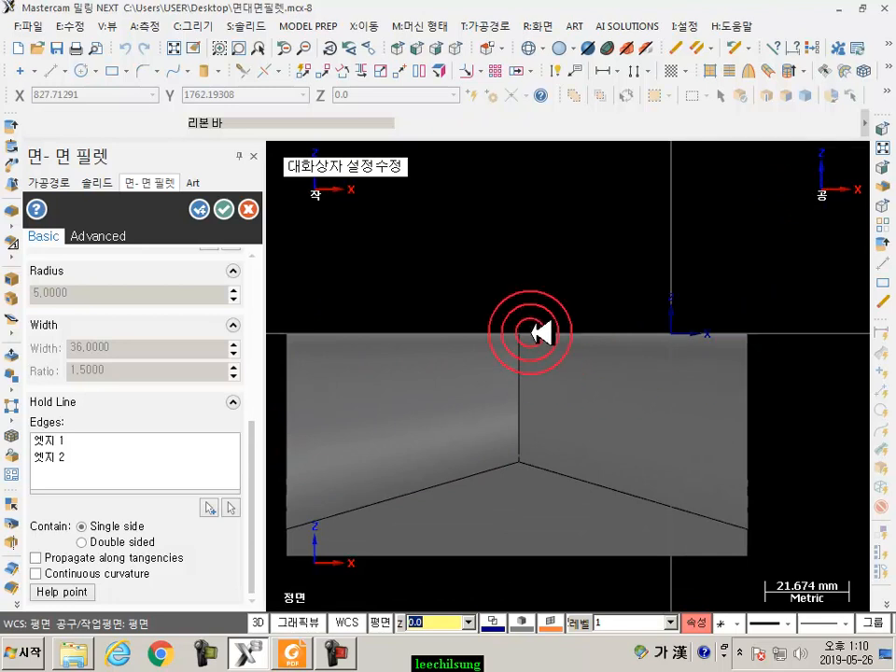
scroll(562, 430, "down", 1)
middle_click_drag(562, 429, 486, 314)
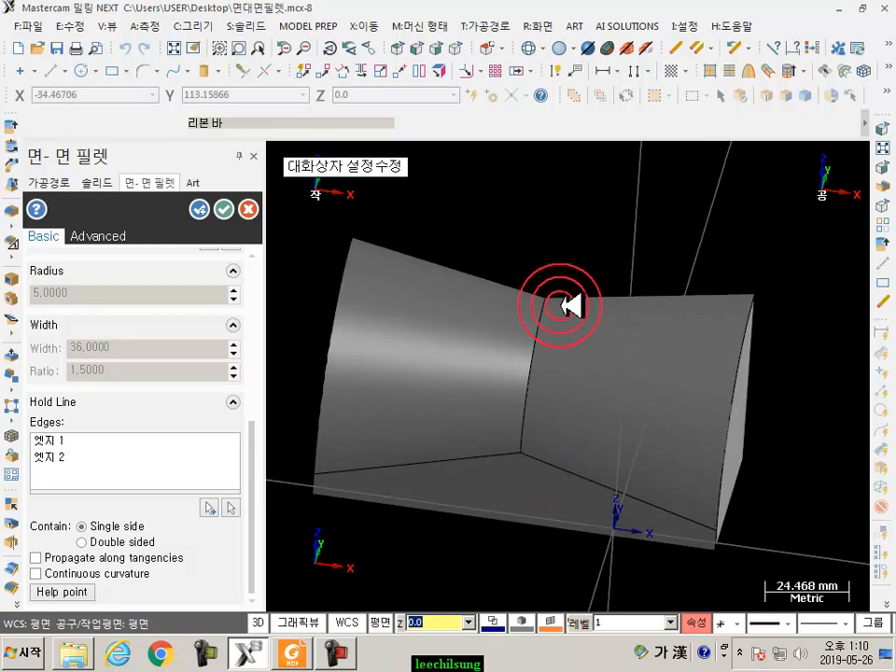
Accept the single-sided hold line face-face fillet on the notched block.
left_click(224, 209)
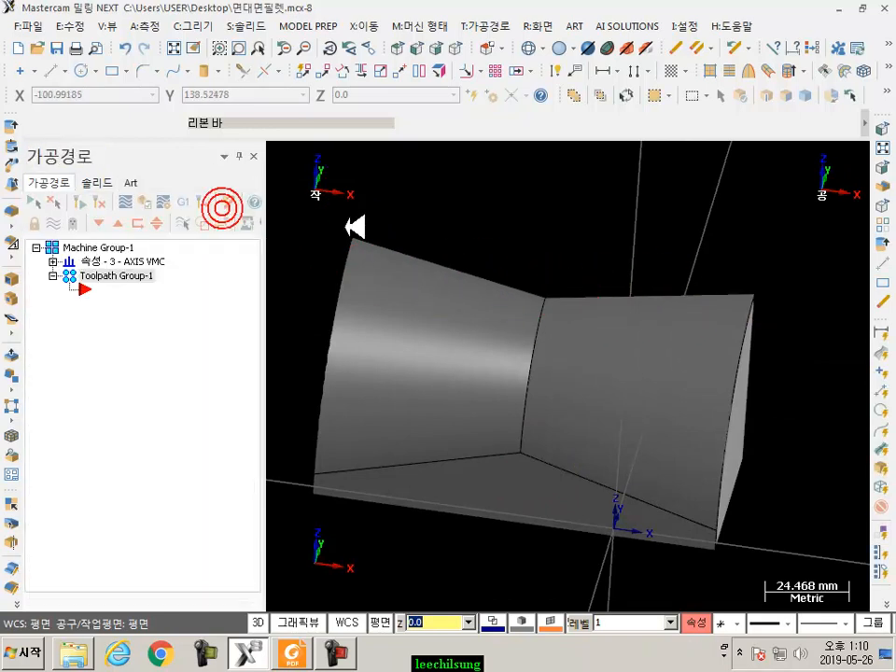
scroll(562, 242, "up", 1)
scroll(592, 240, "down", 1)
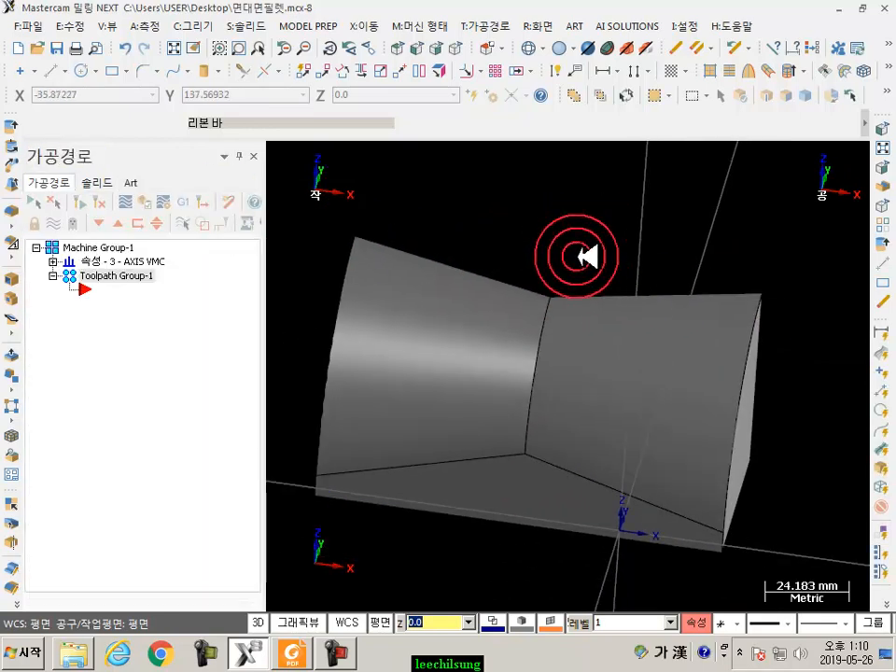
scroll(566, 269, "up", 1)
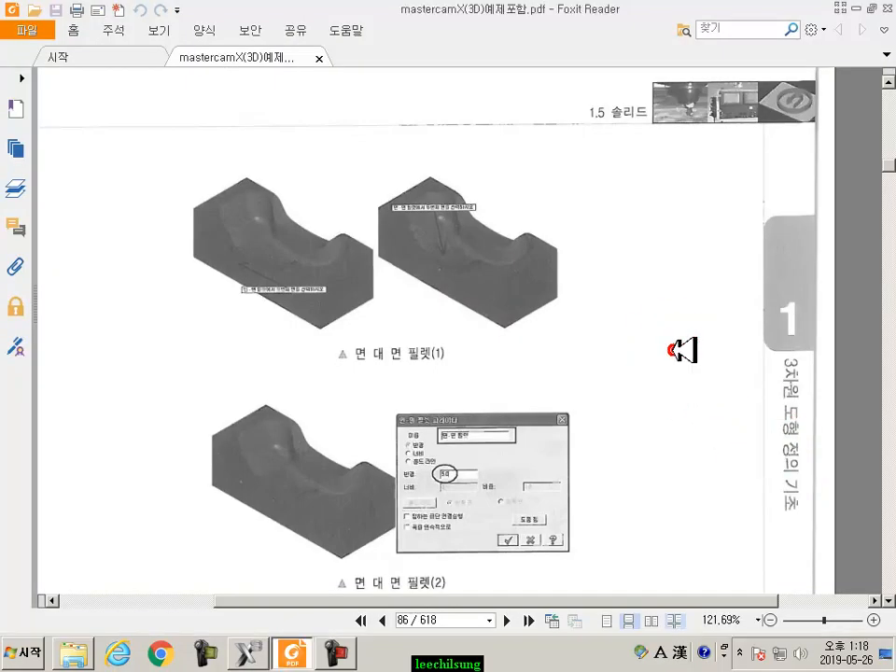
In the Foxit Reader textbook PDF, read the one-distance chamfer section and enlarge its 7.0 by 7.0 example.
scroll(666, 352, "down", 10)
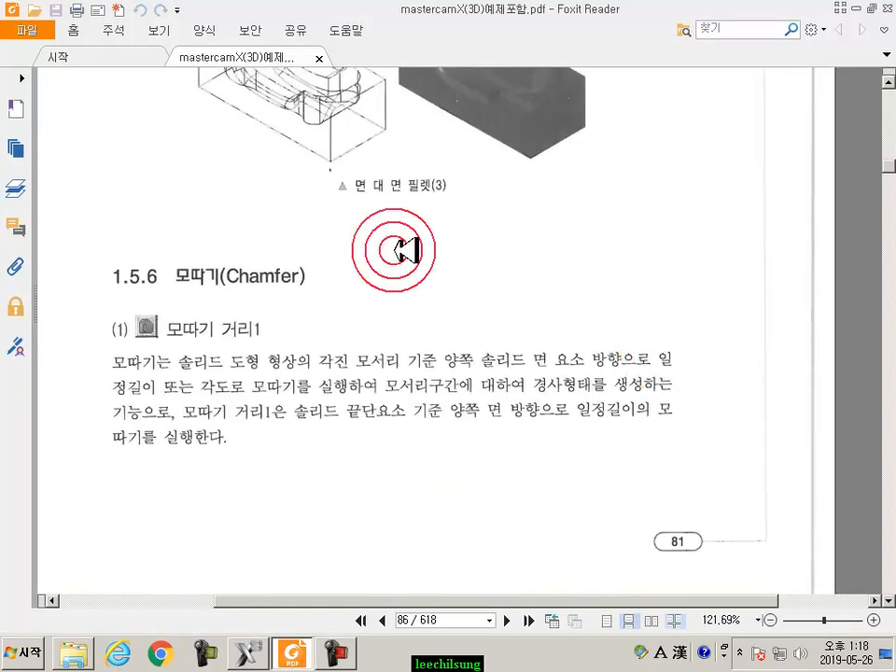
scroll(498, 261, "down", 3)
scroll(498, 247, "down", 8)
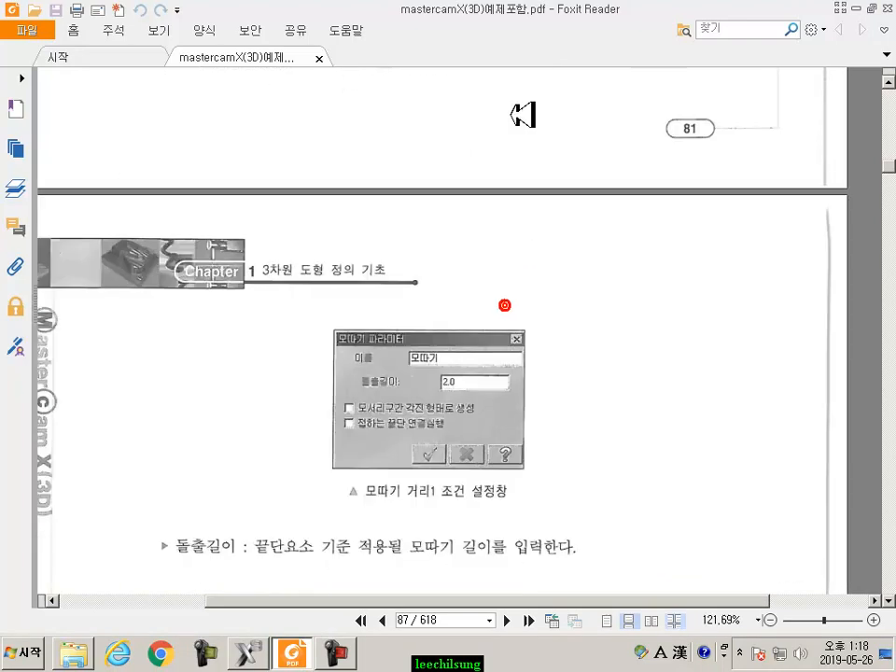
scroll(665, 290, "down", 1)
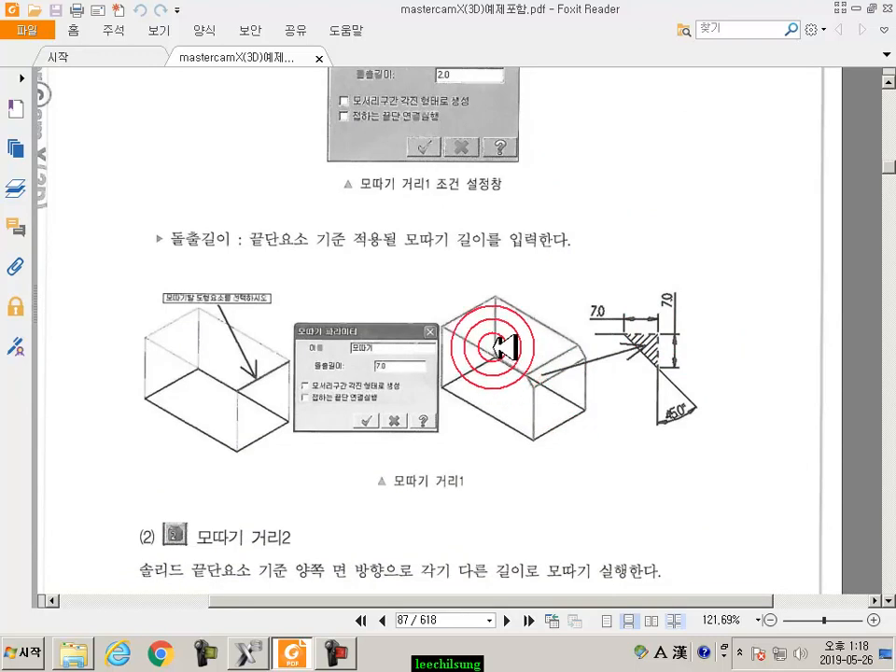
scroll(492, 350, "up", 1)
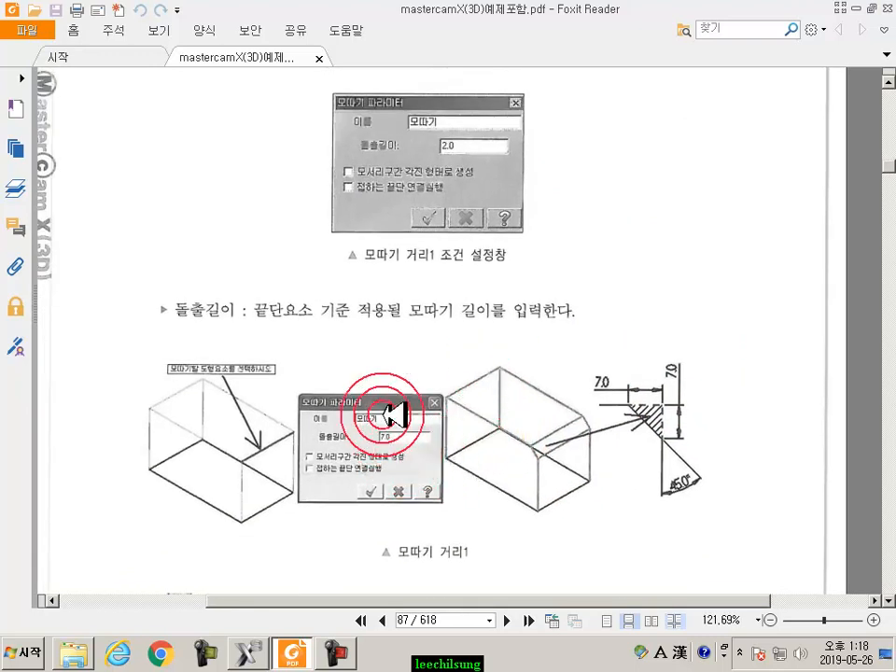
scroll(537, 435, "down", 1)
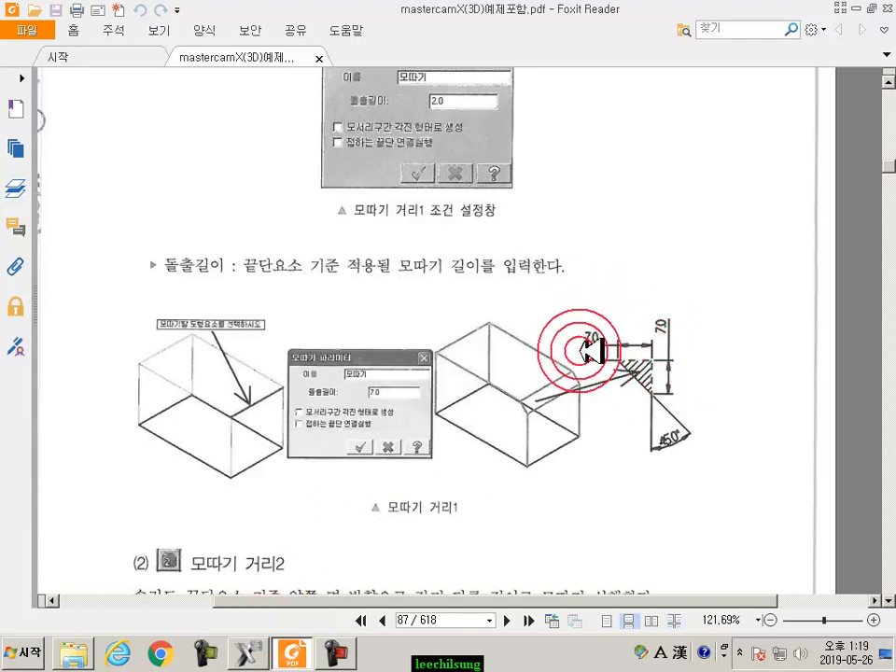
scroll(659, 368, "up", 3, "ctrl")
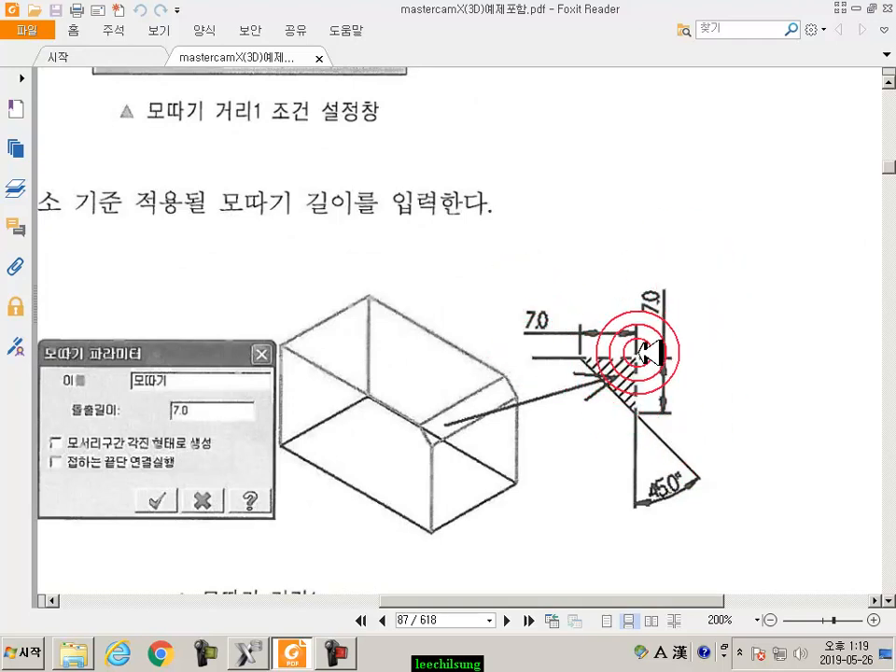
Read the two-distance chamfer section, examining its parameters and the example with distances 12.0 and 5.
scroll(740, 266, "down", 4)
left_click_drag(460, 366, 603, 241)
left_click_drag(587, 400, 645, 372)
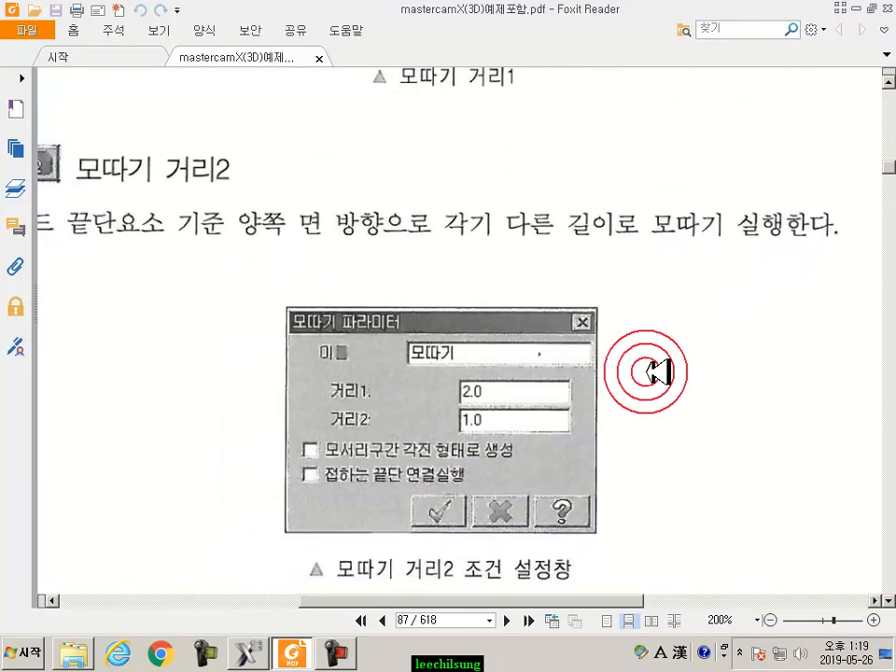
left_click_drag(504, 375, 499, 253)
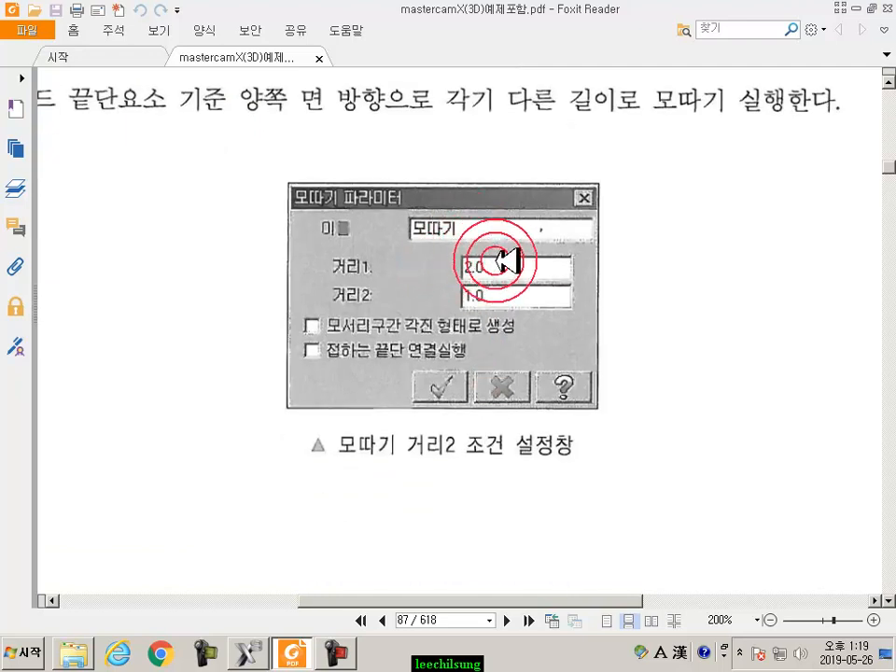
left_click_drag(486, 431, 487, 137)
left_click_drag(514, 551, 513, 73)
left_click_drag(514, 272, 505, 108)
left_click_drag(532, 257, 607, 240)
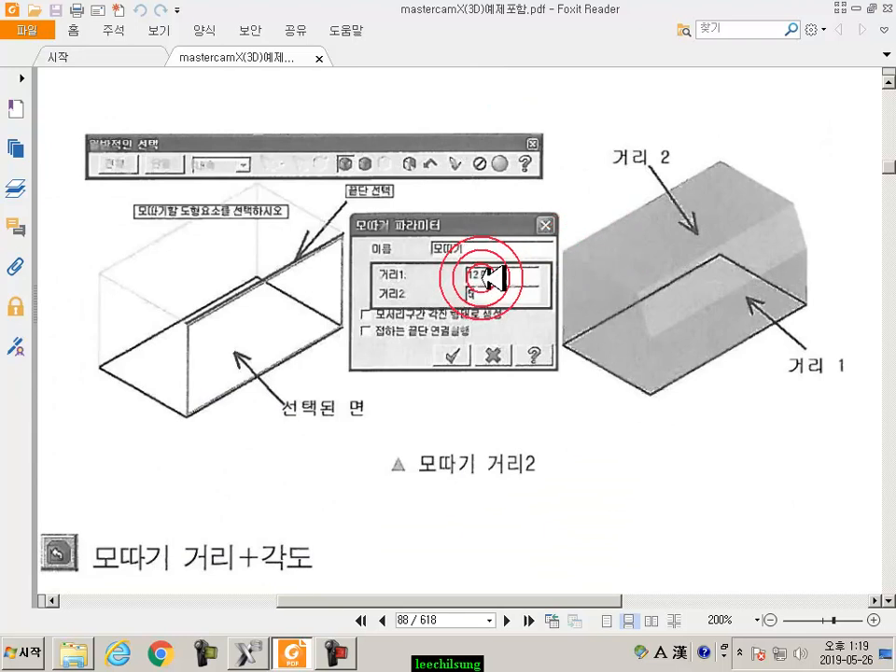
left_click_drag(641, 296, 588, 297)
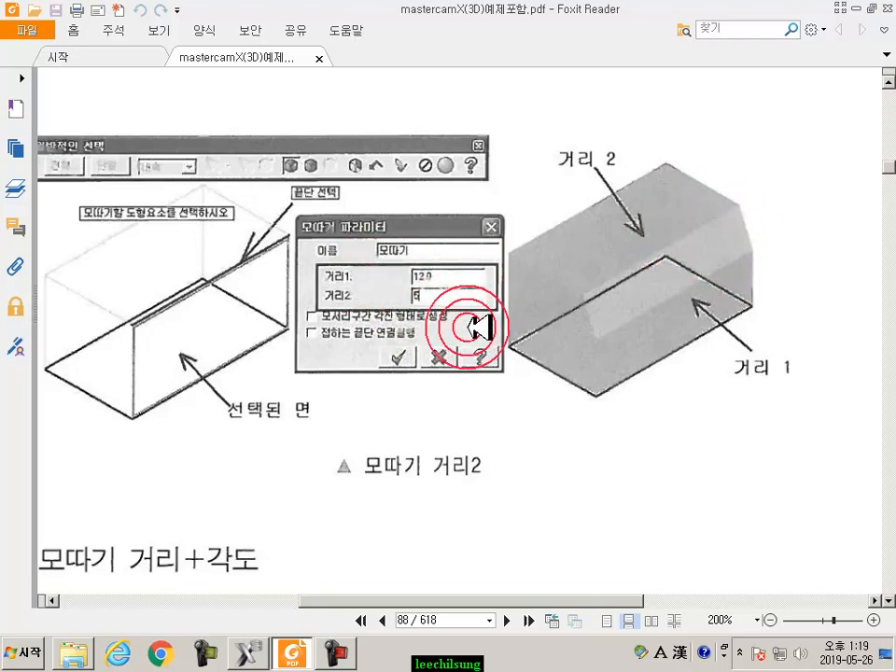
Read the distance and angle chamfer section, examining its parameters and the 12.0 at 30° example.
scroll(523, 411, "down", 8)
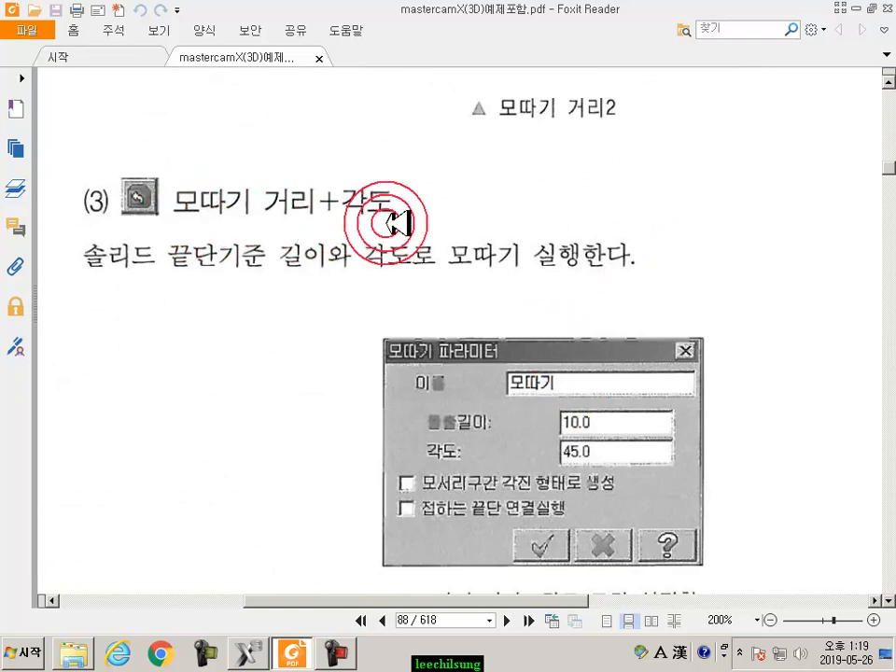
scroll(508, 458, "down", 7)
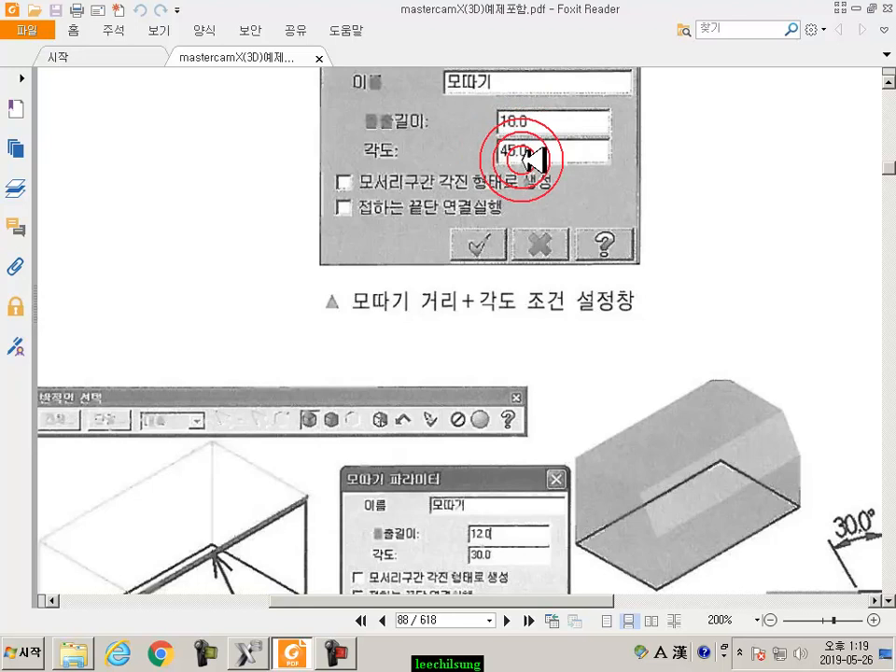
left_click_drag(564, 350, 457, 121)
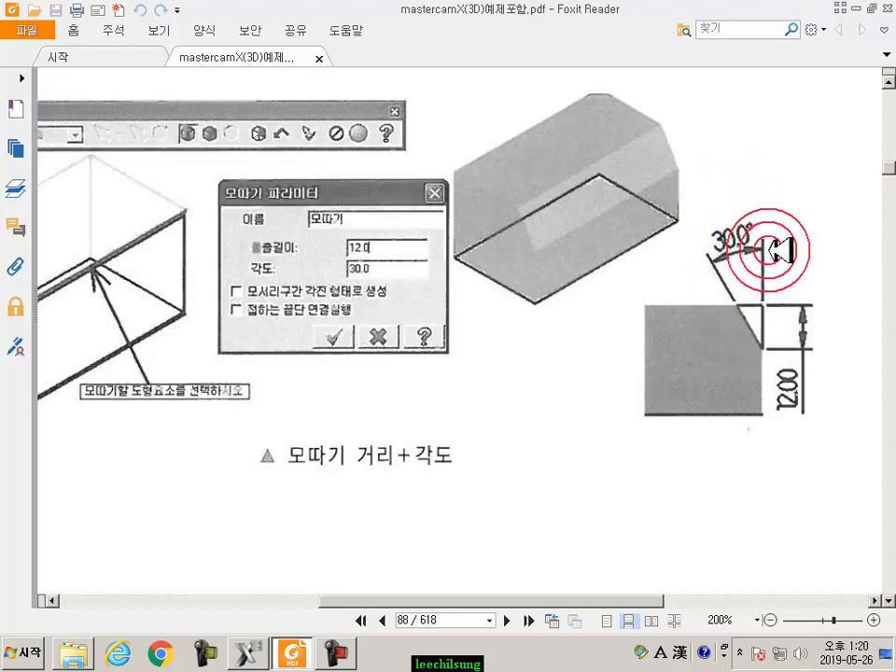
left_click_drag(523, 394, 689, 167)
left_click_drag(640, 266, 658, 75)
left_click_drag(587, 436, 612, 212)
left_click_drag(574, 278, 529, 520)
left_click_drag(524, 191, 487, 425)
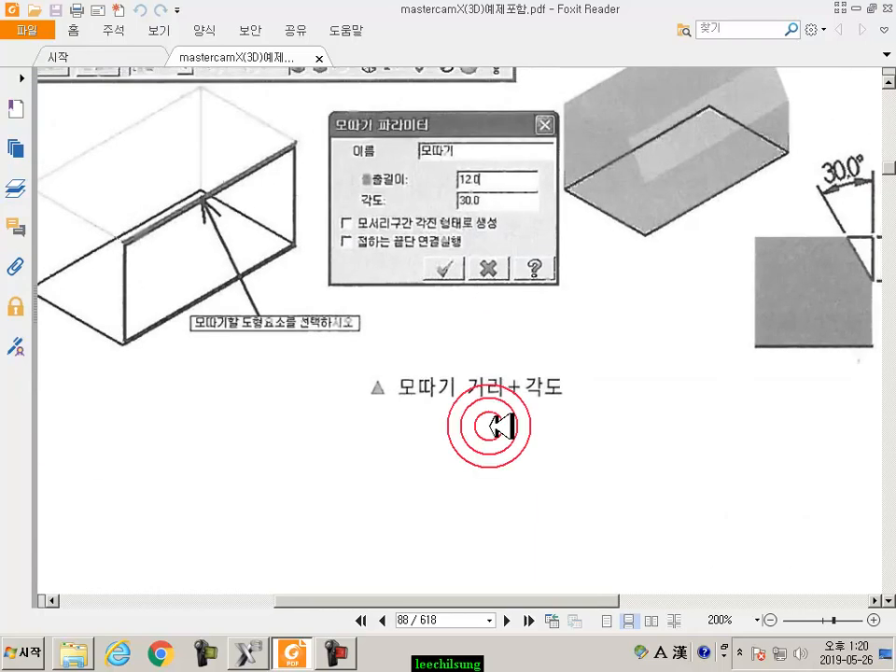
Return to Mastercam, delete the face-face fillet operation from the notched block's solid history and regenerate all solids.
left_click(336, 658)
left_click(516, 326)
left_click(480, 40)
left_click(455, 49)
left_click(594, 387)
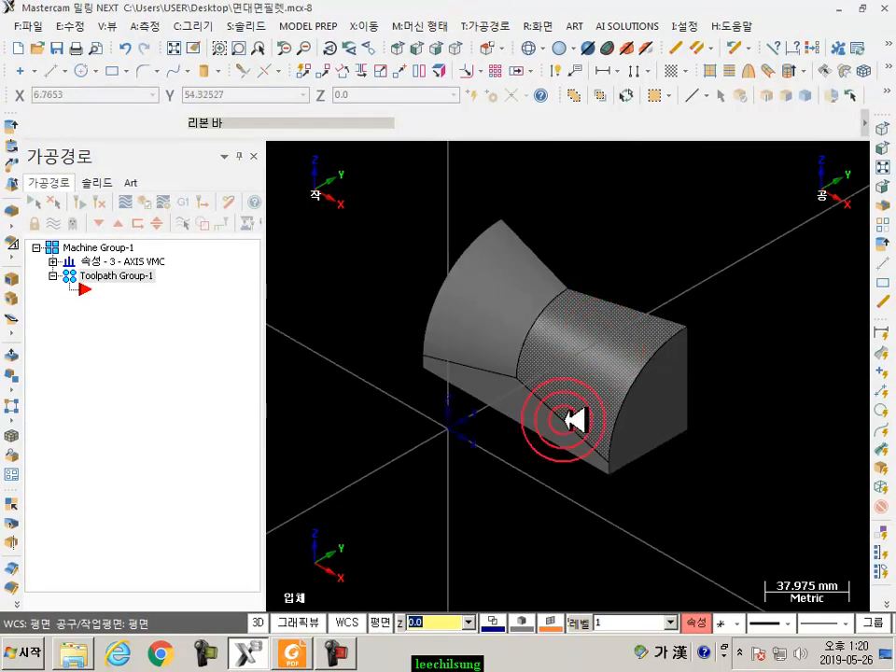
left_click(110, 184)
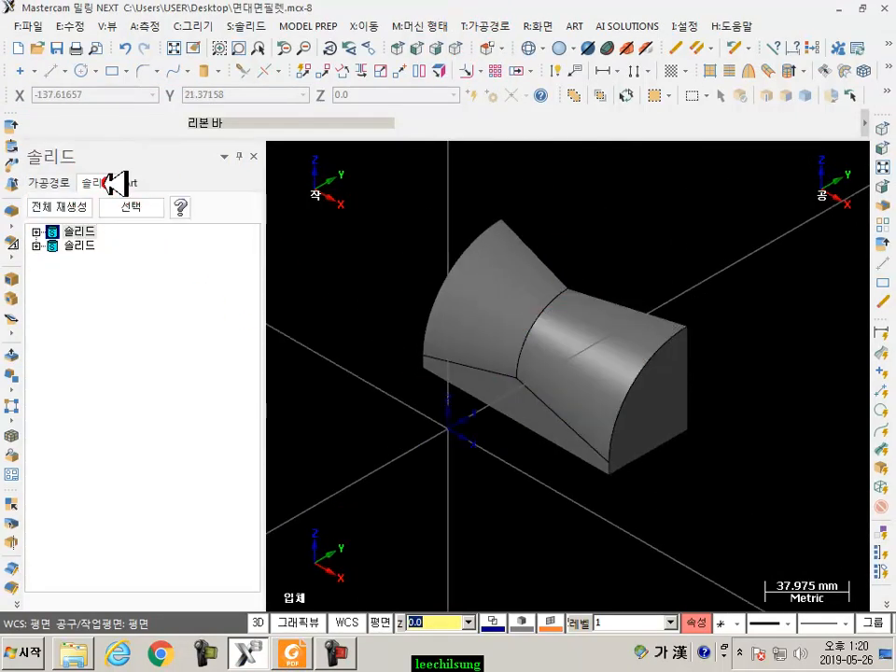
left_click(38, 246)
left_click(103, 287)
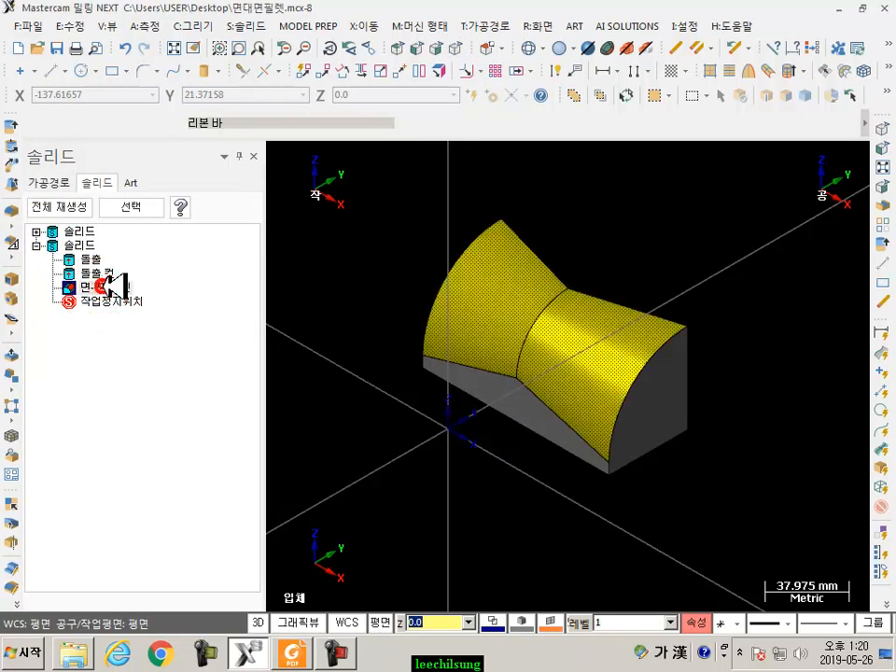
key("Delete")
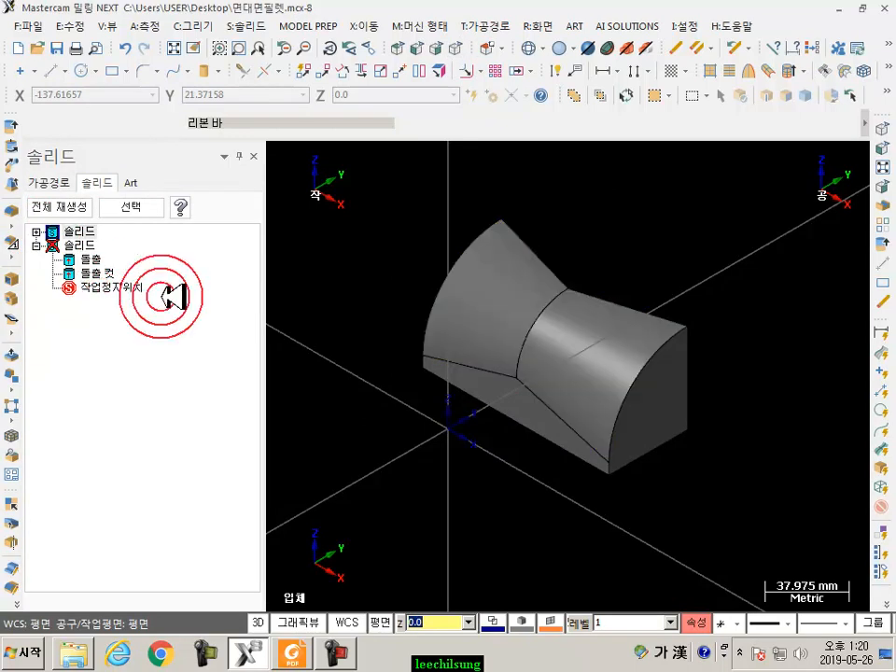
left_click(81, 203)
Start a one-distance solid chamfer on the notched block and restrict the solid selection to edges only.
scroll(551, 280, "up", 5)
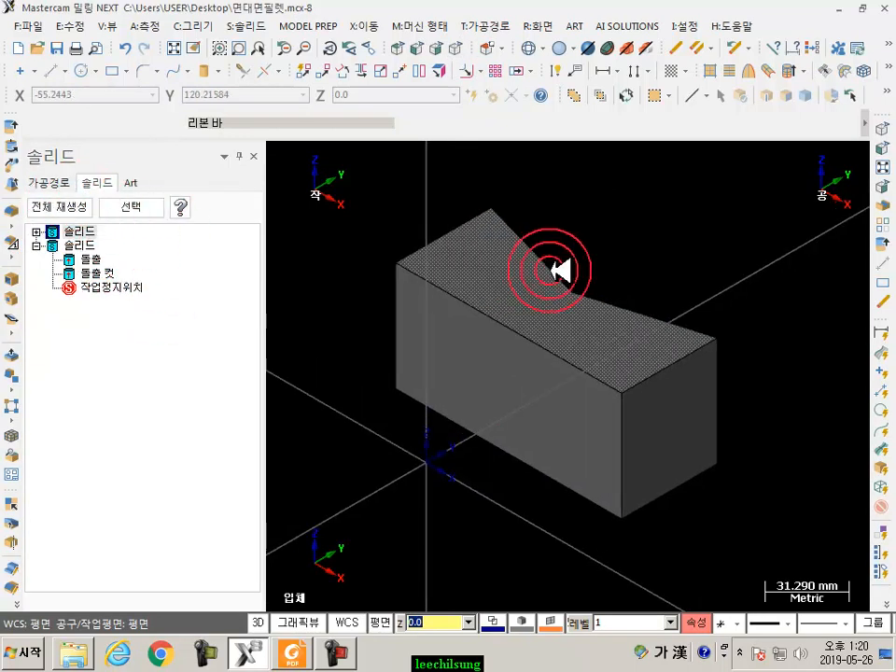
left_click(508, 323)
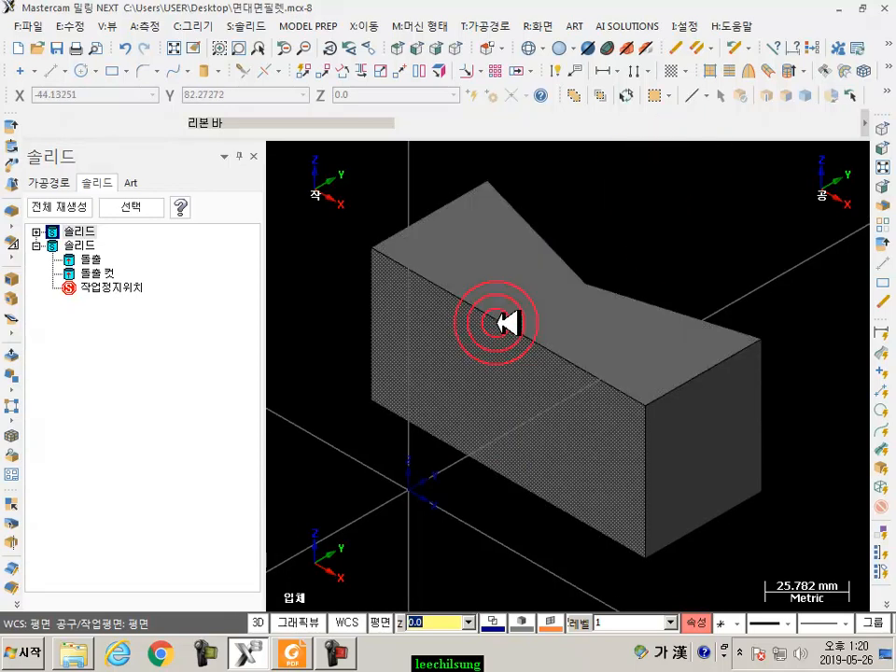
left_click(244, 25)
left_click(280, 149)
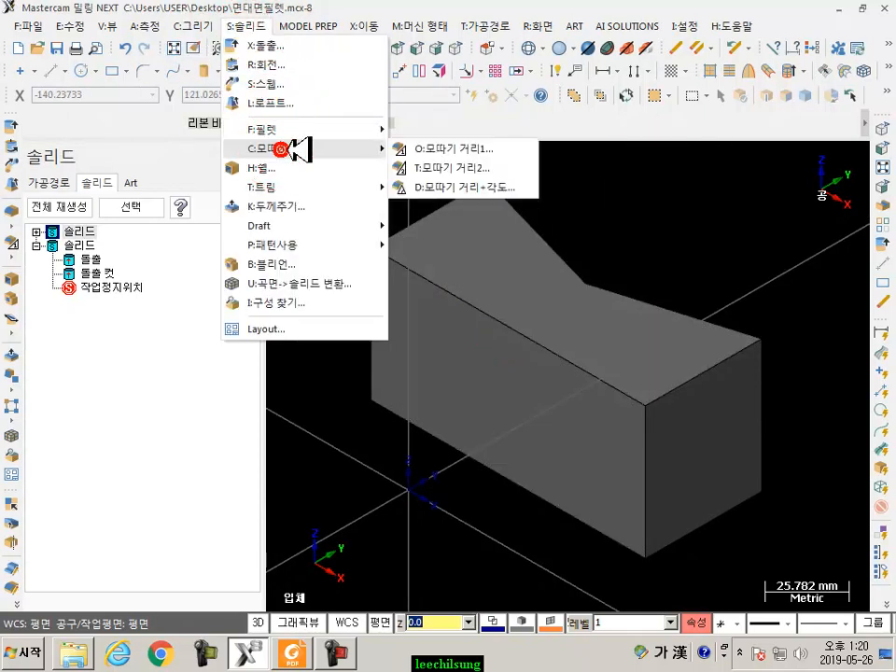
left_click(472, 147)
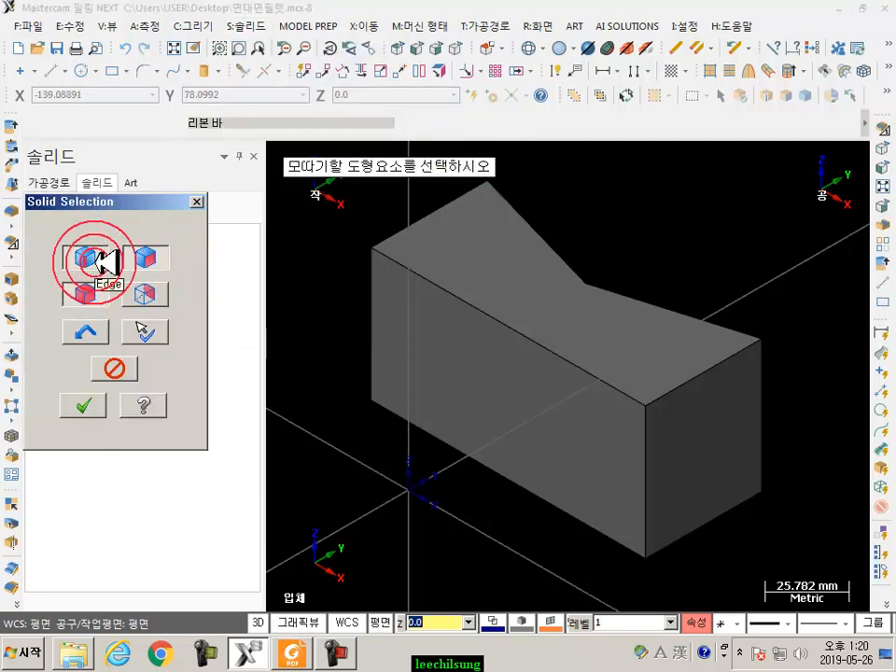
left_click(149, 261)
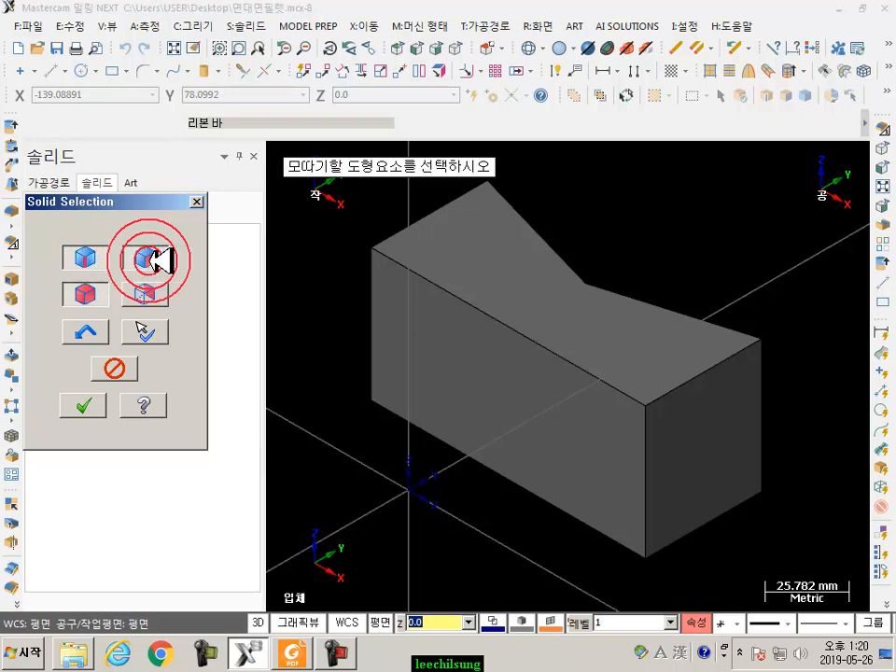
left_click(104, 289)
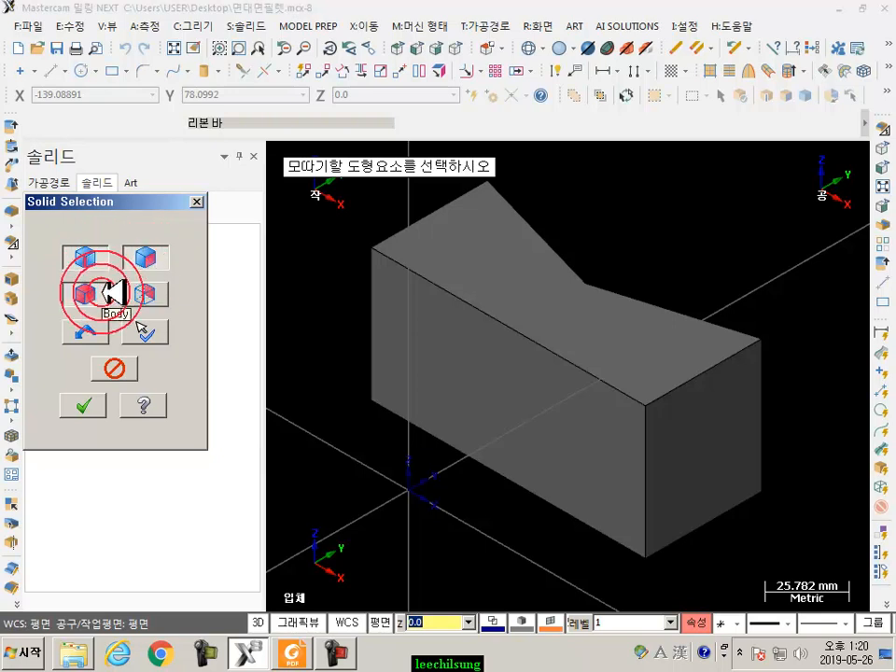
left_click(155, 261)
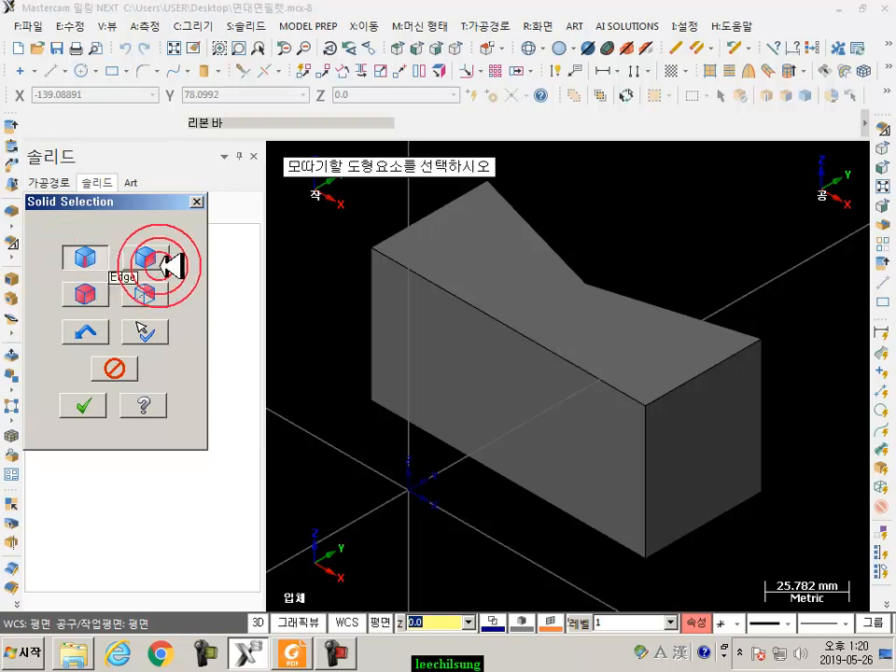
Apply the one-distance chamfer to the block's long upper front edge and set its distance to 10.
left_click(540, 328)
left_click(87, 403)
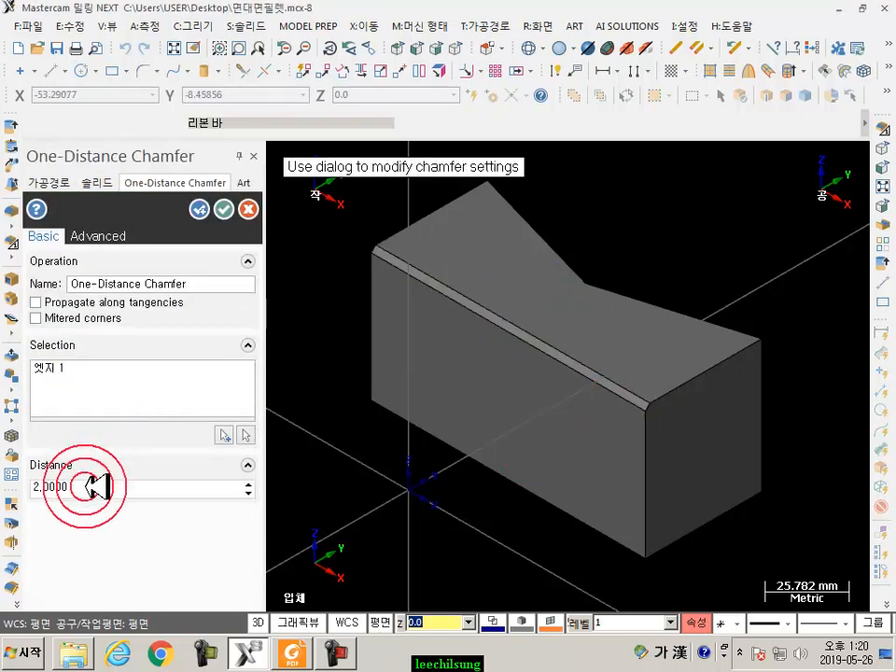
type("10")
key("Return")
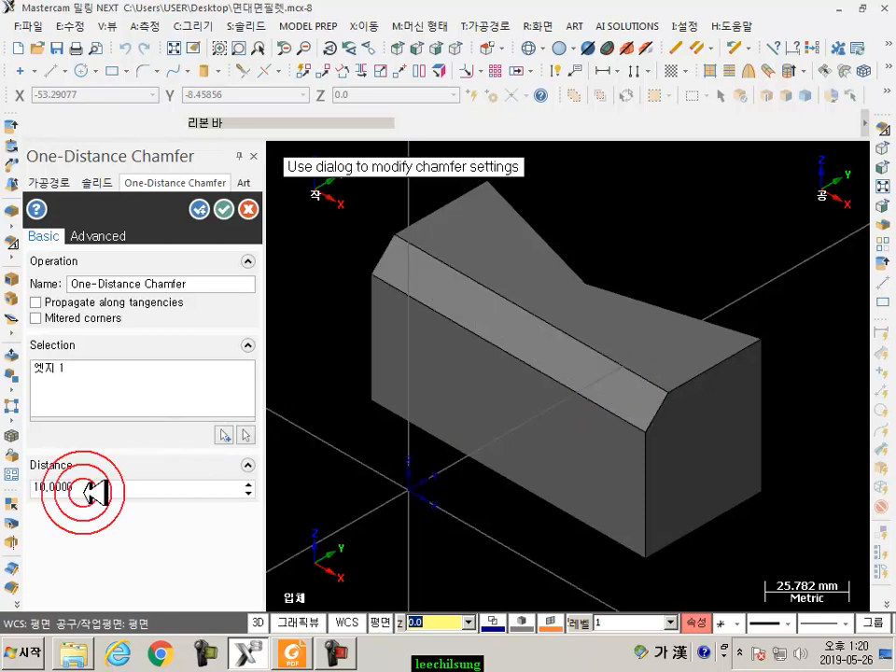
Examine the one-distance chamfer's profile in the right side view, and cancel the chamfer, returning to the isometric view.
left_click(437, 48)
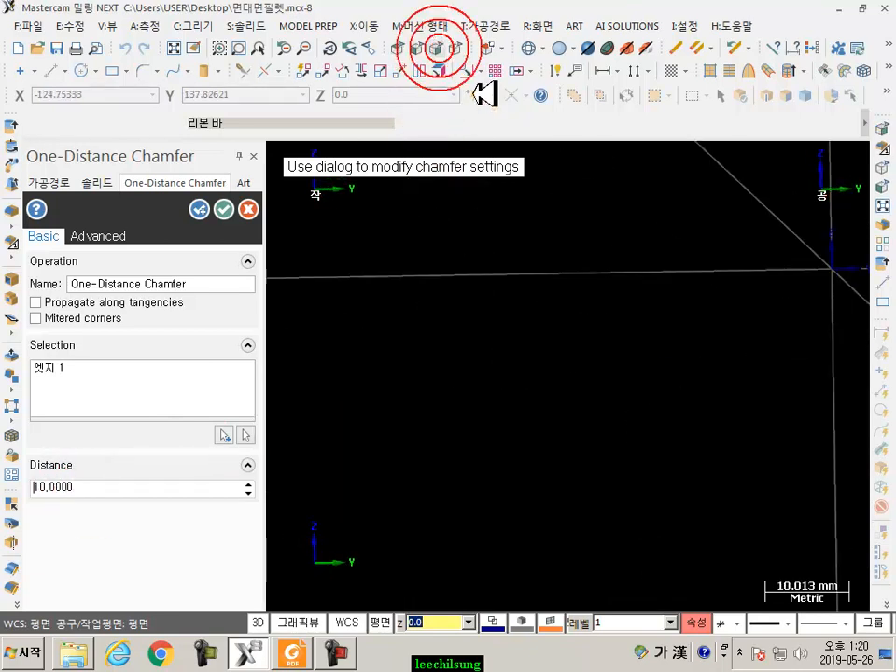
left_click(174, 48)
scroll(536, 541, "down", 2)
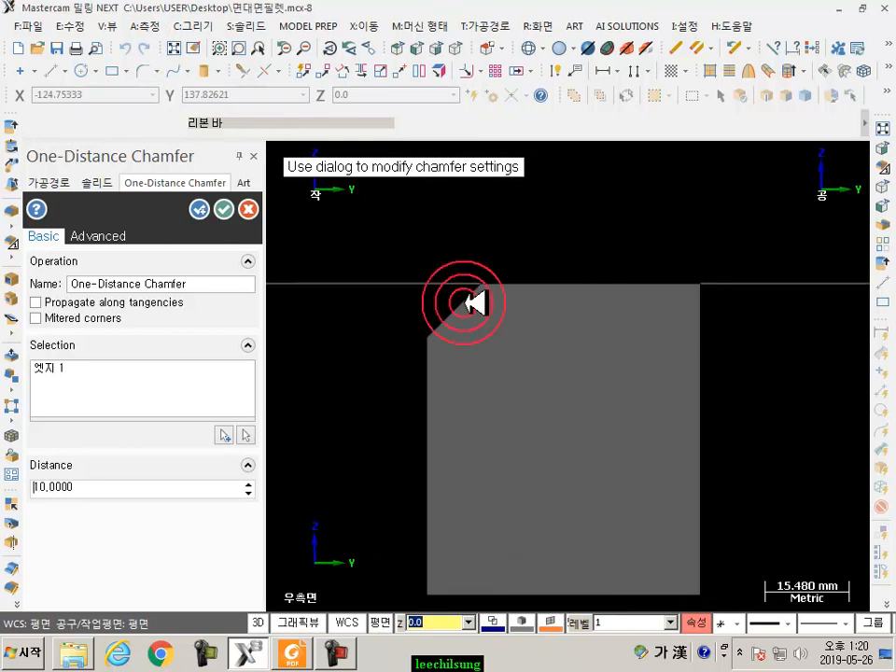
scroll(406, 262, "up", 5)
scroll(464, 338, "up", 1)
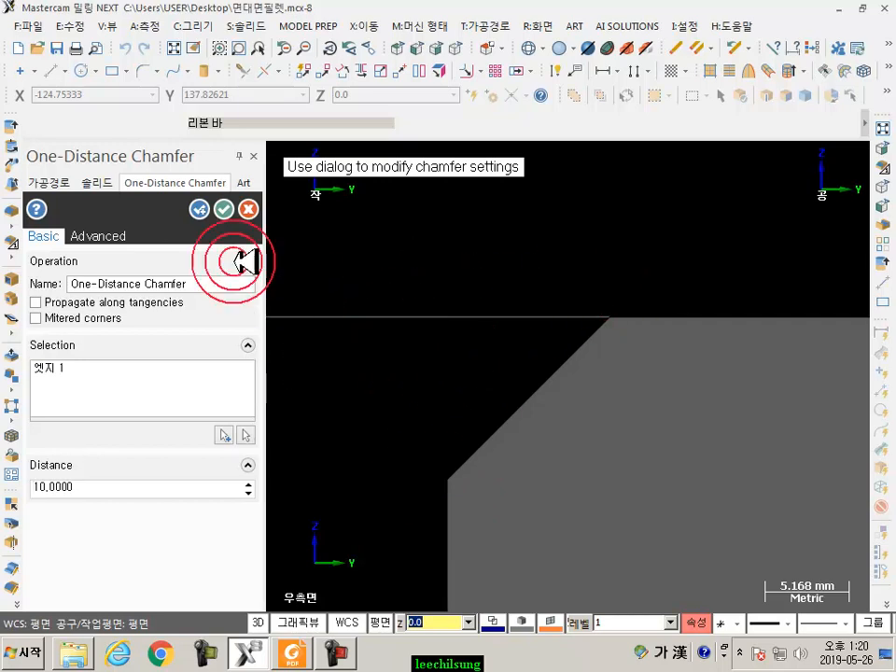
left_click(247, 208)
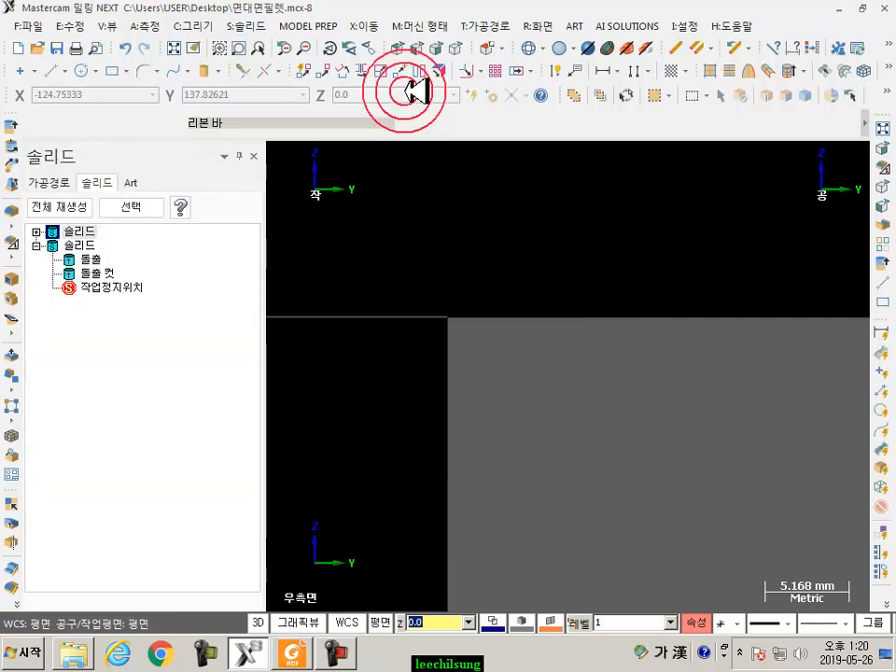
left_click(459, 48)
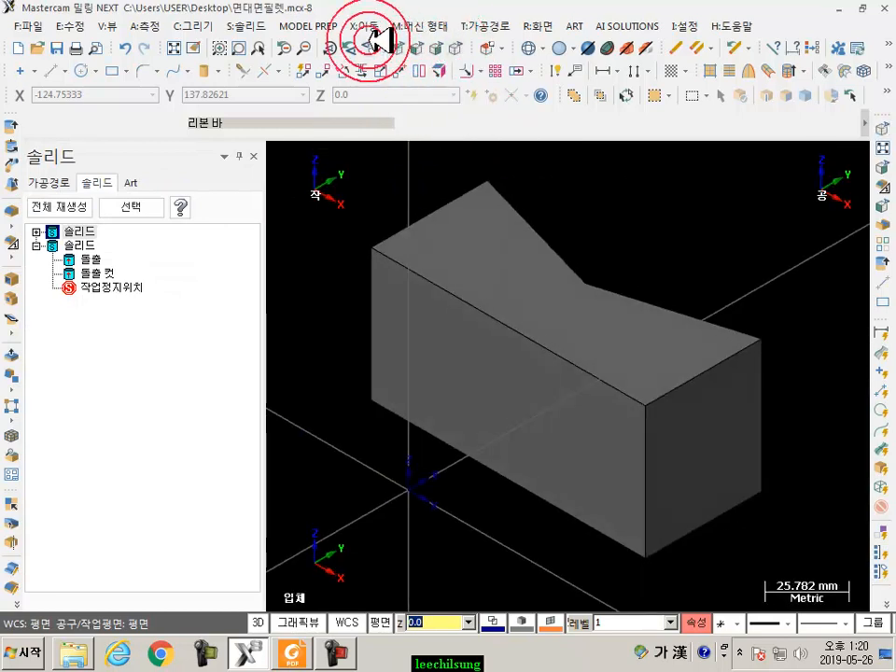
Start a two-distance chamfer on the block's long upper front edge and its adjoining short upper edge, using the side faces as references.
left_click(265, 26)
mouse_move(276, 146)
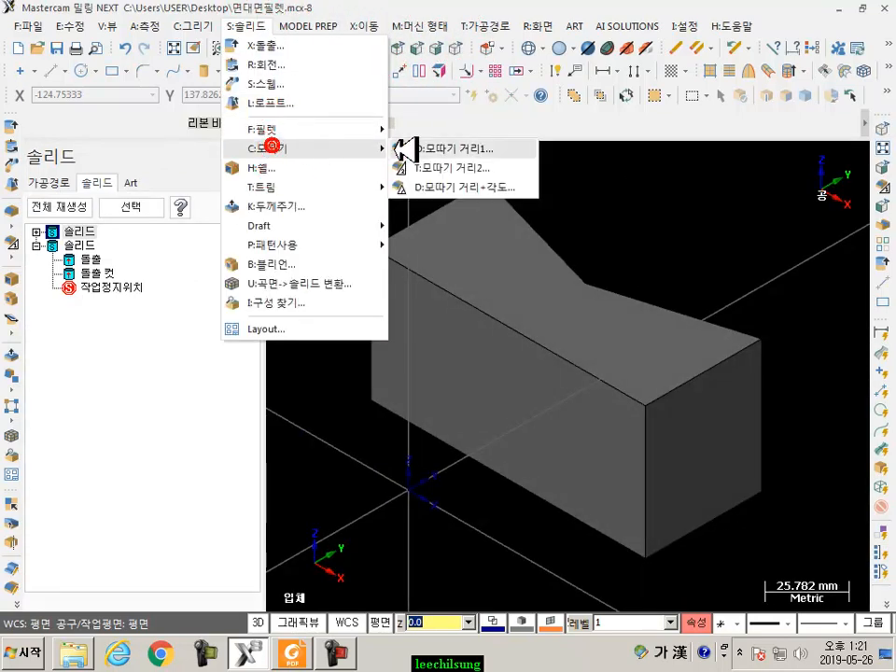
left_click(467, 168)
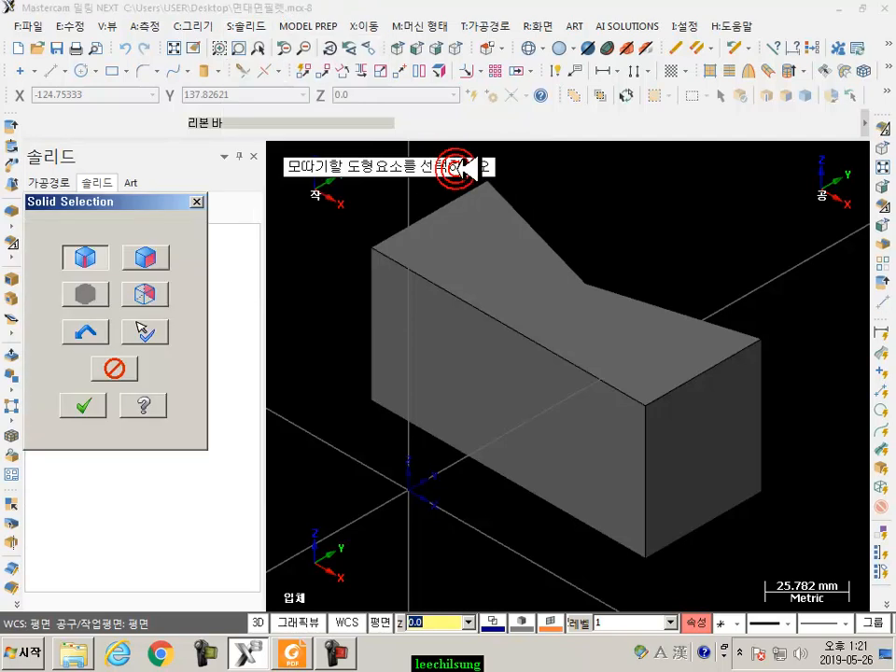
left_click(488, 308)
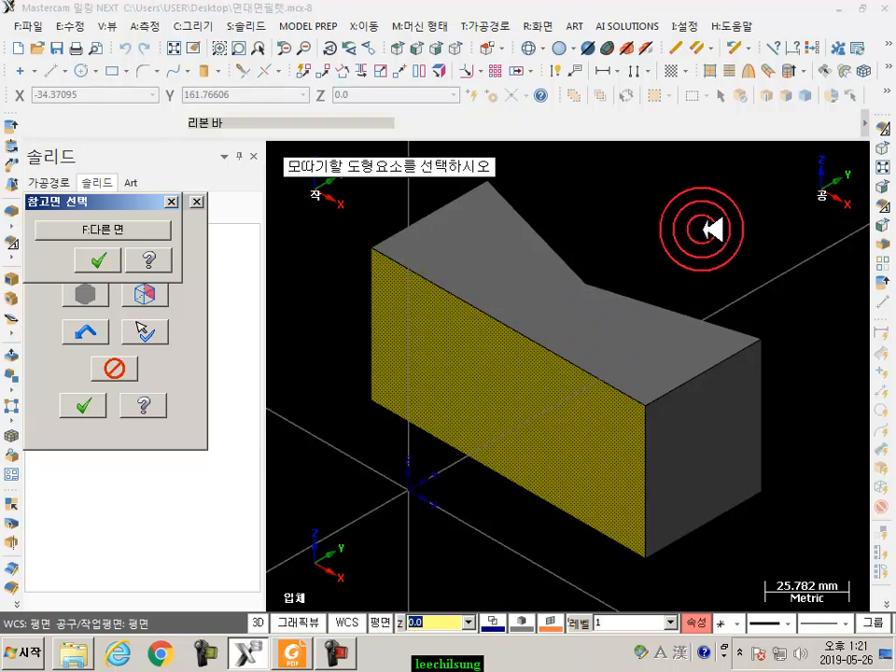
left_click(101, 259)
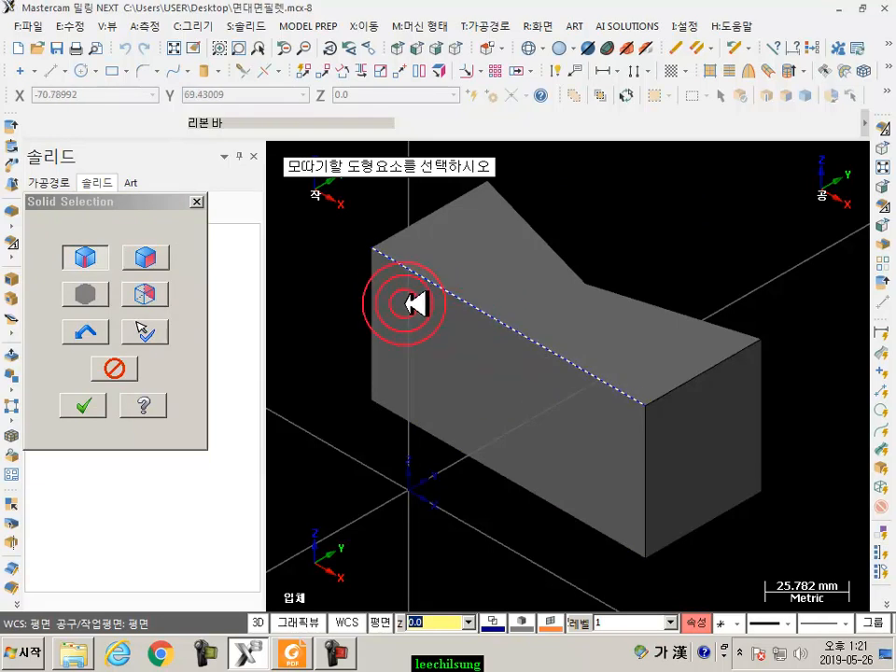
left_click(702, 383)
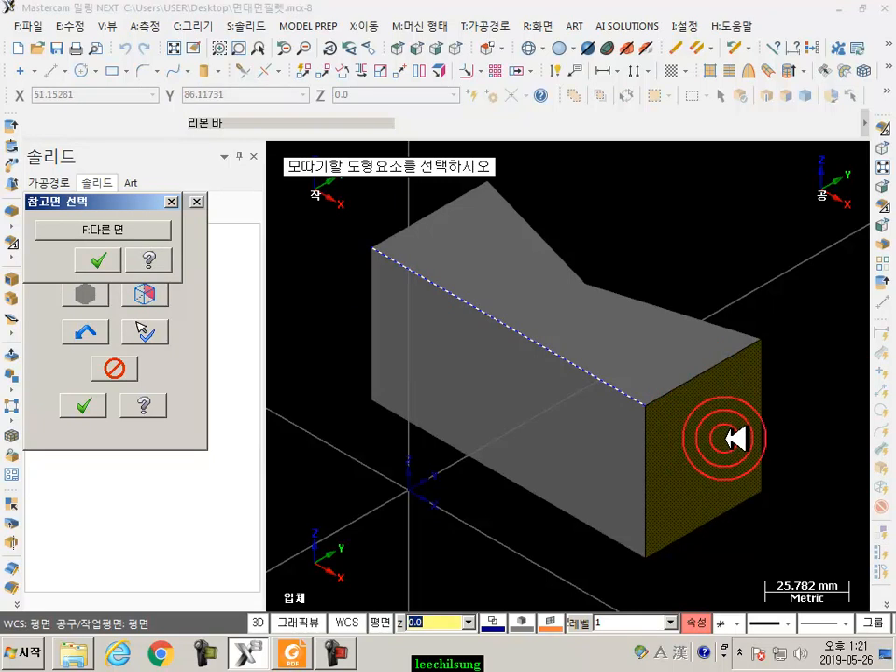
left_click(111, 258)
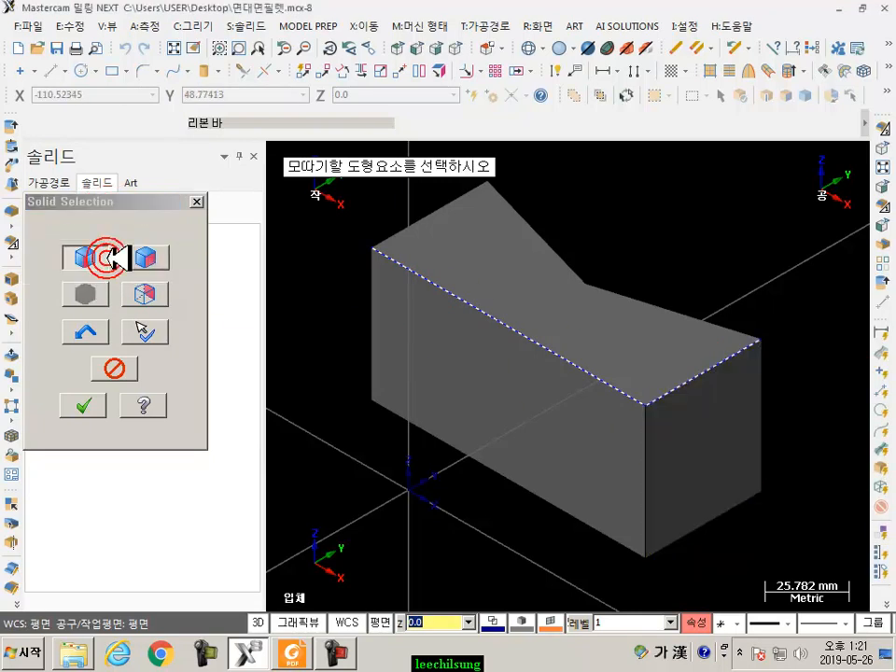
left_click(86, 404)
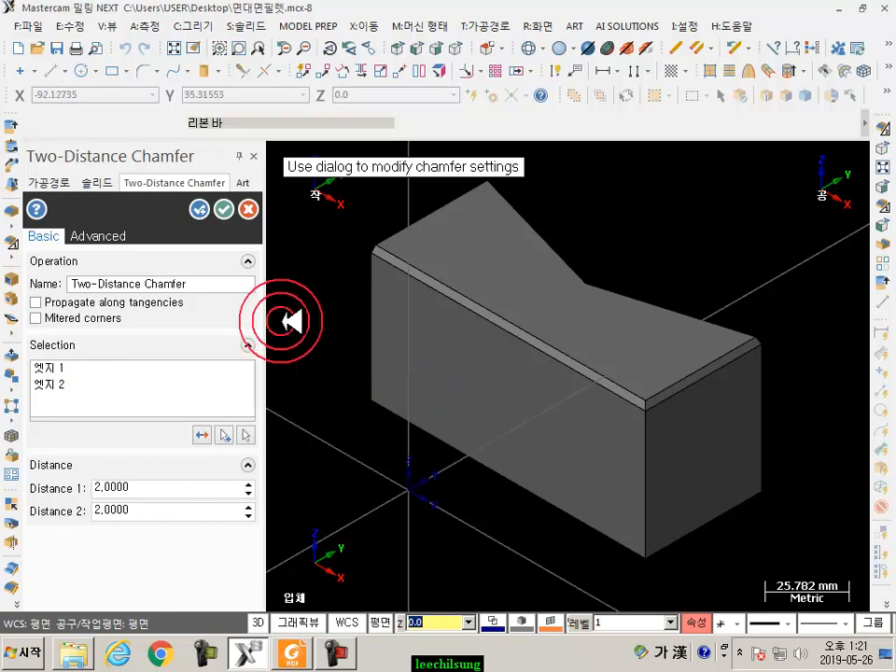
Set the two-distance chamfer's Distance 1 to 24 and Distance 2 to 11.
left_click(70, 369)
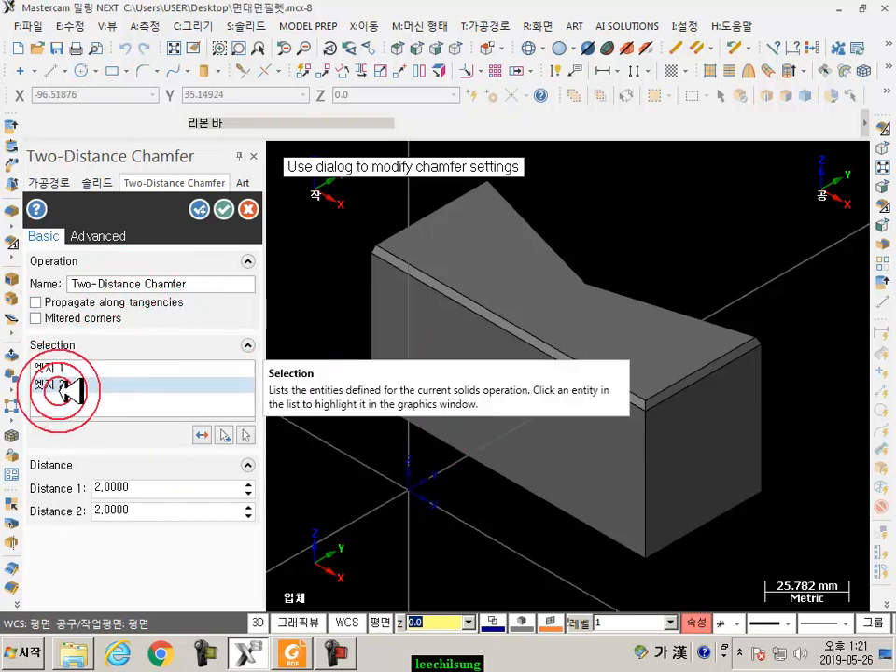
double_click(140, 484)
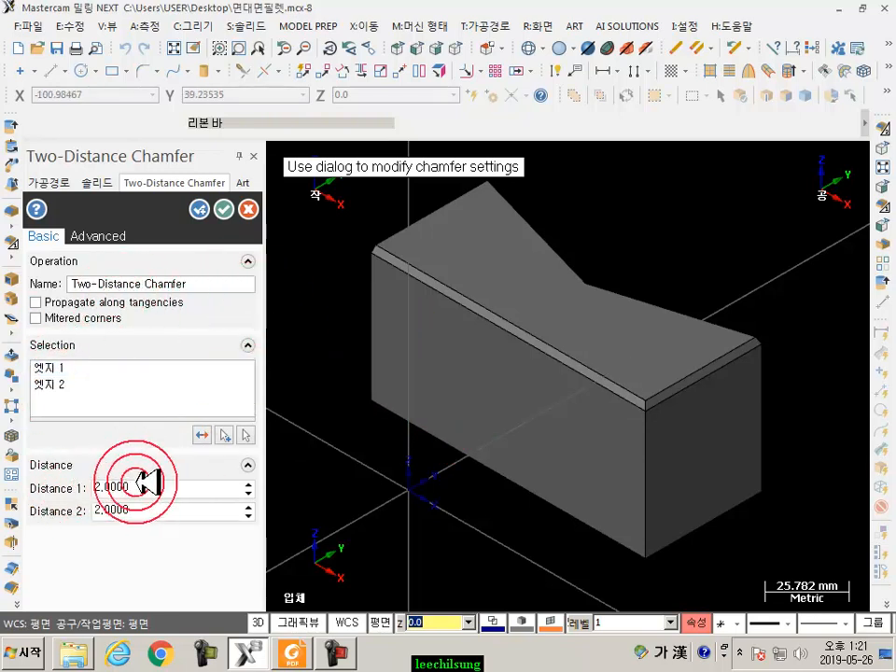
left_click(152, 482)
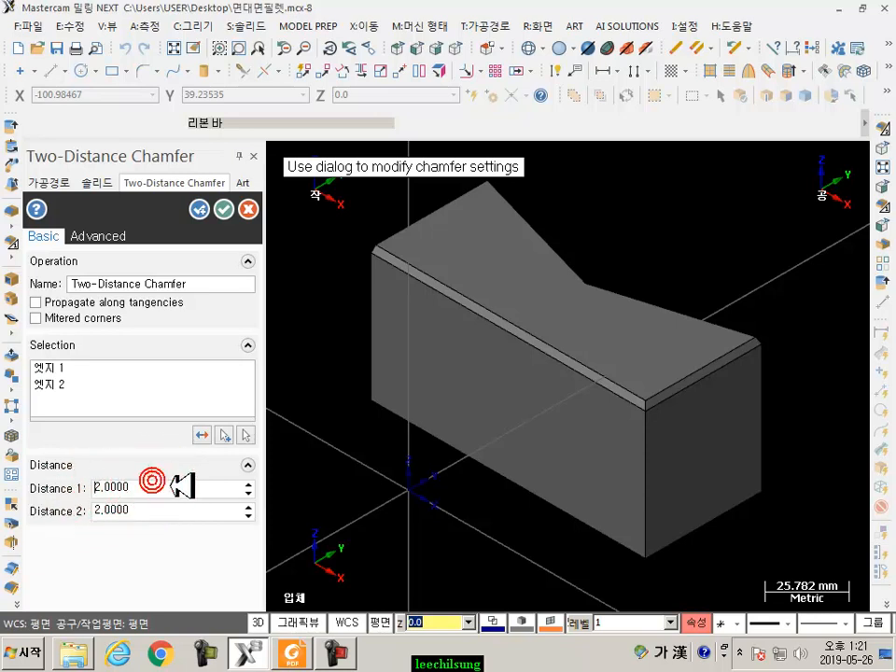
left_click(249, 484)
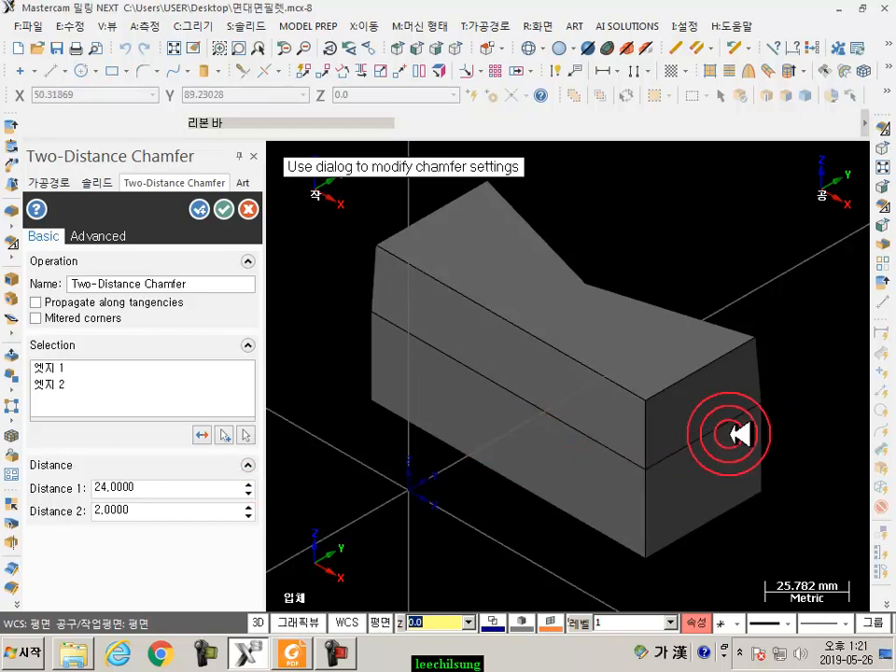
left_click(175, 481)
double_click(155, 489)
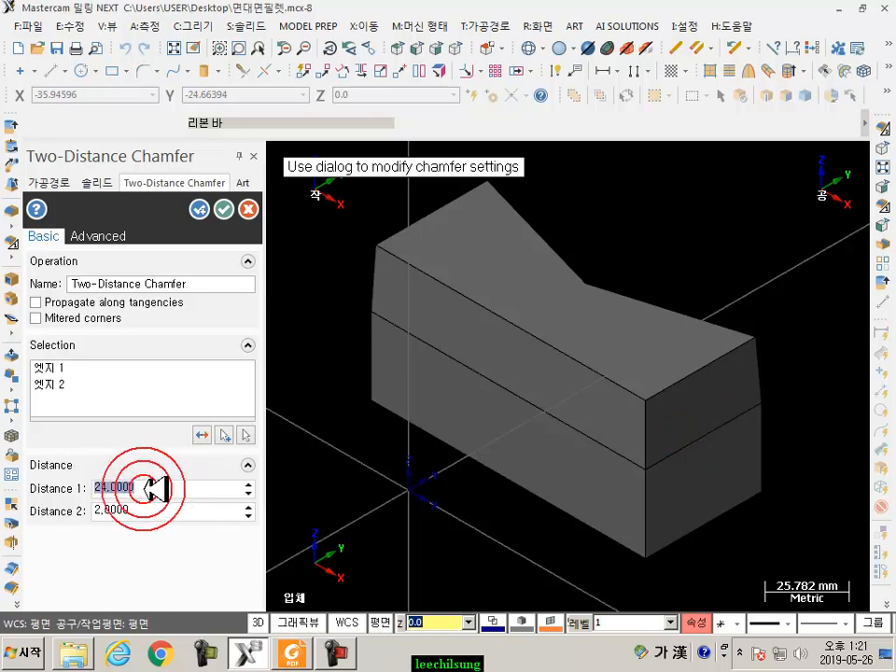
left_click(248, 506)
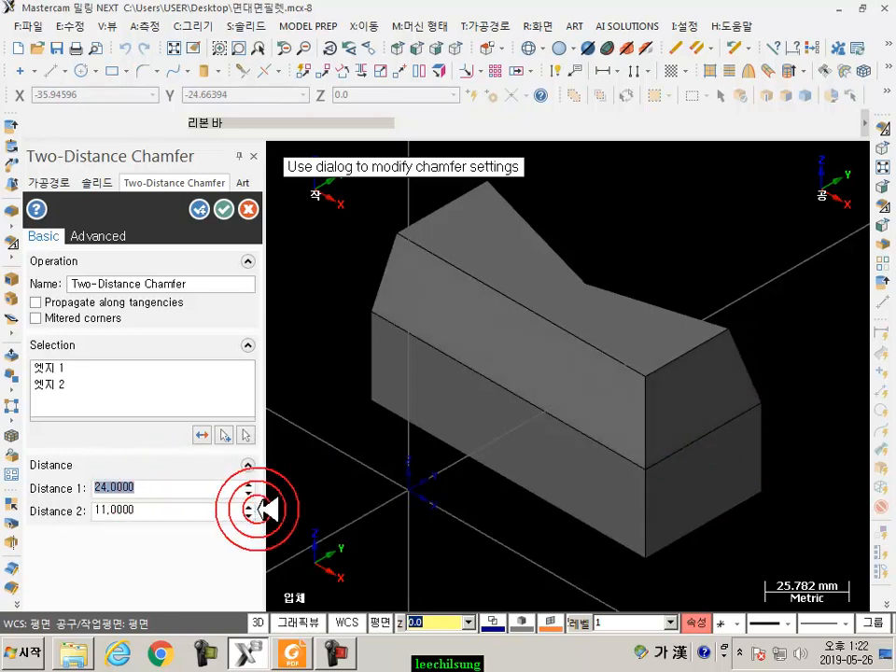
Examine the two-distance chamfer's profile in the right side view, and cancel the chamfer, returning to the isometric view.
left_click(438, 49)
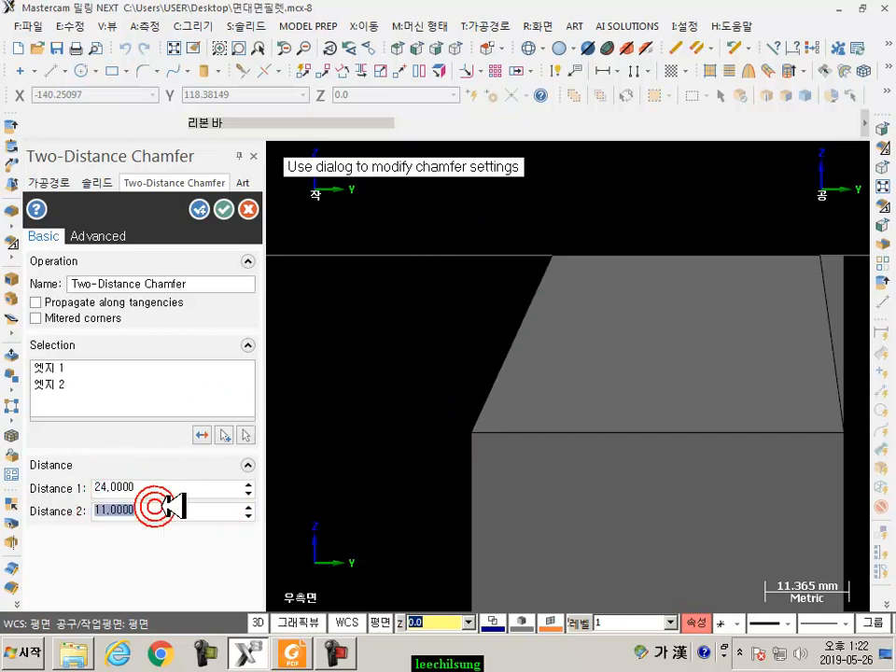
left_click(248, 210)
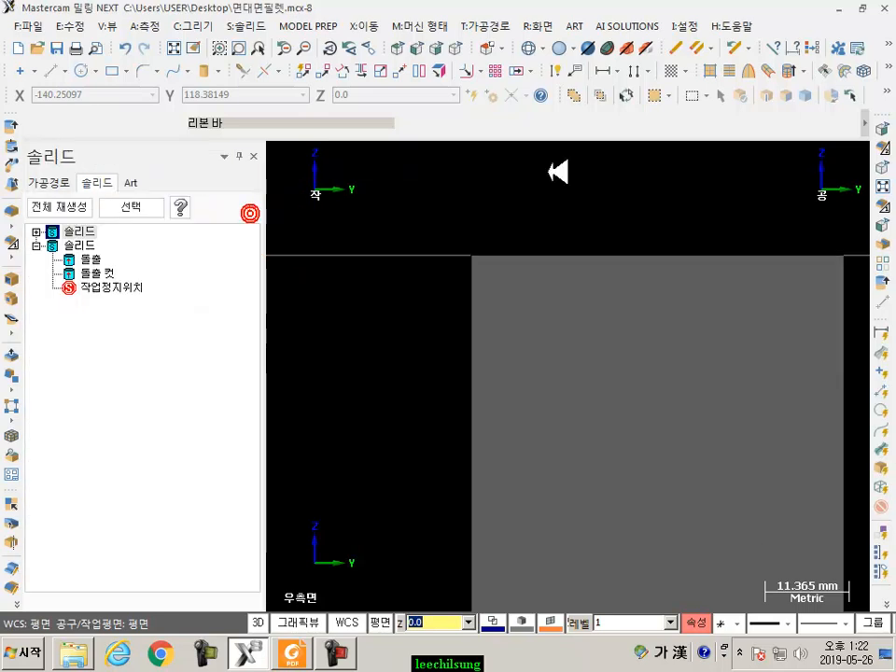
left_click(473, 63)
Start a distance and angle chamfer on the block's long upper front edge and confirm its reference face.
left_click(245, 26)
left_click(251, 149)
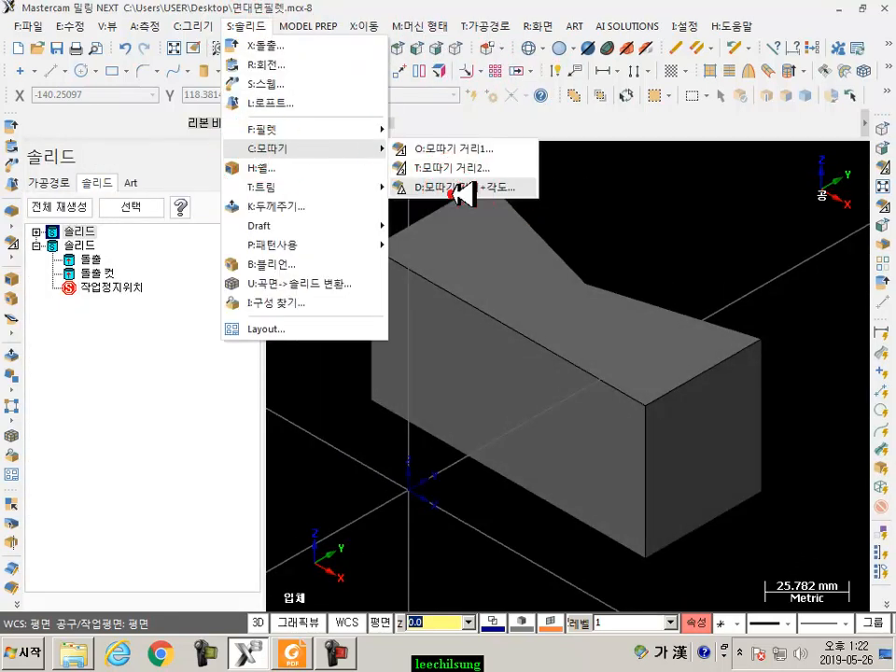
left_click(464, 191)
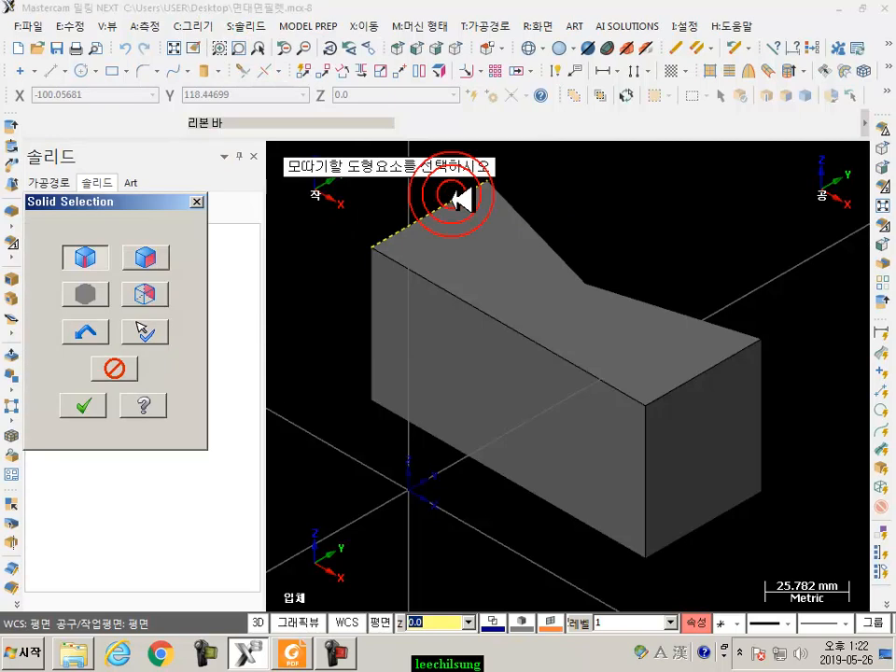
left_click(541, 343)
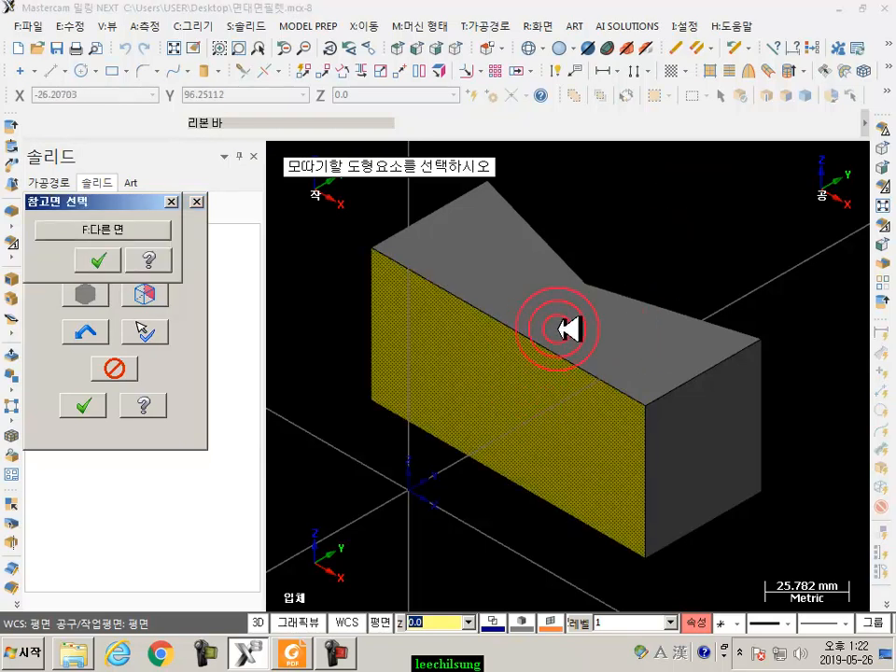
left_click(150, 229)
left_click(98, 260)
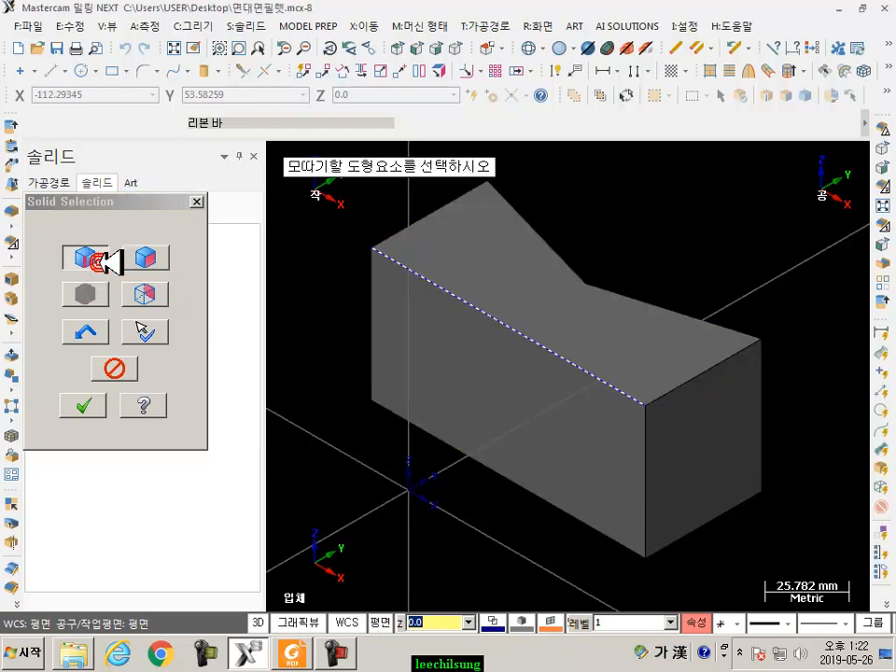
left_click(94, 403)
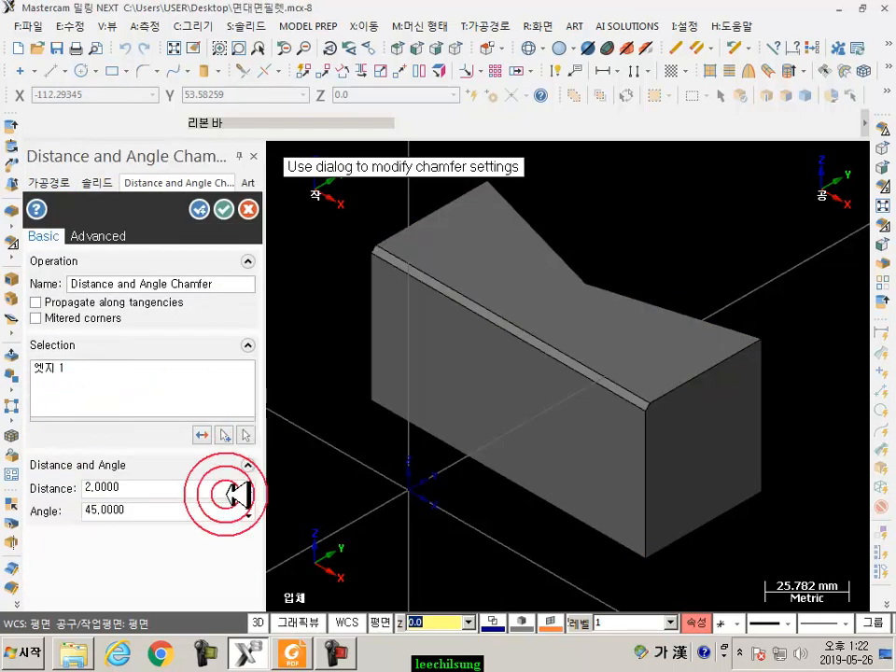
Set the distance and angle chamfer's distance to 10.
left_click(140, 489)
type("10")
key("Return")
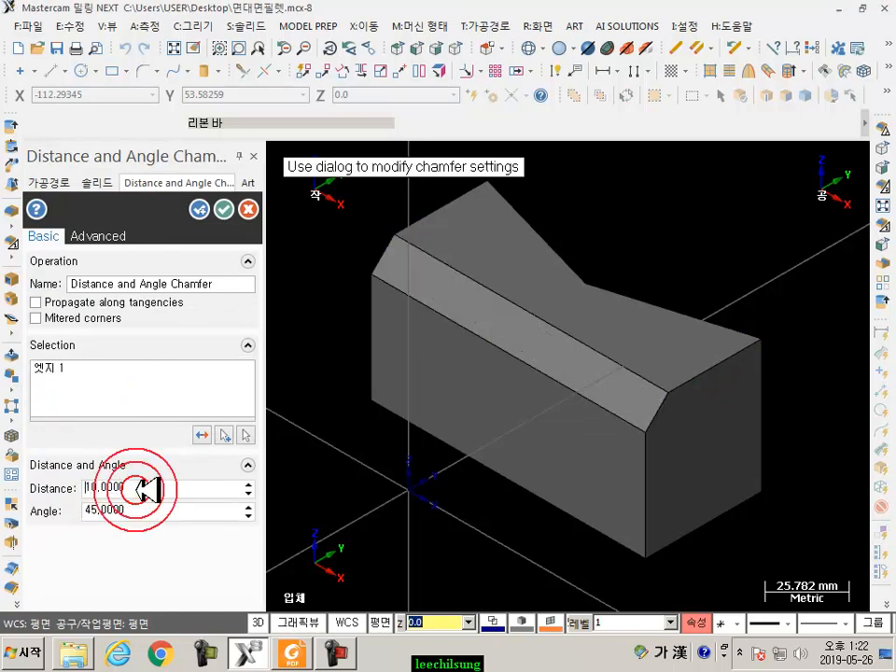
Examine the distance and angle chamfer's sloped profile up close in the right side view.
left_click(443, 49)
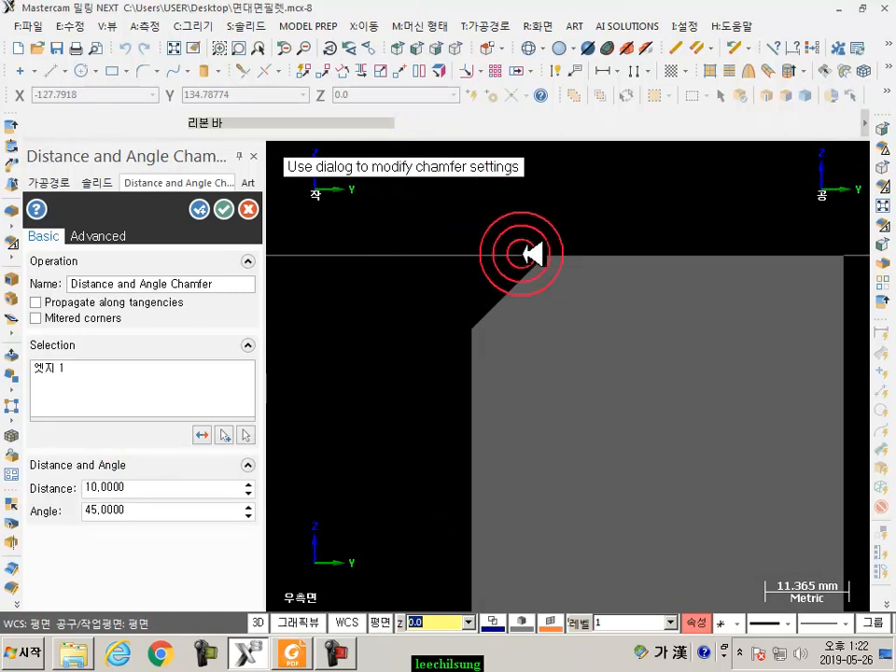
scroll(525, 247, "up", 2)
scroll(509, 246, "up", 3)
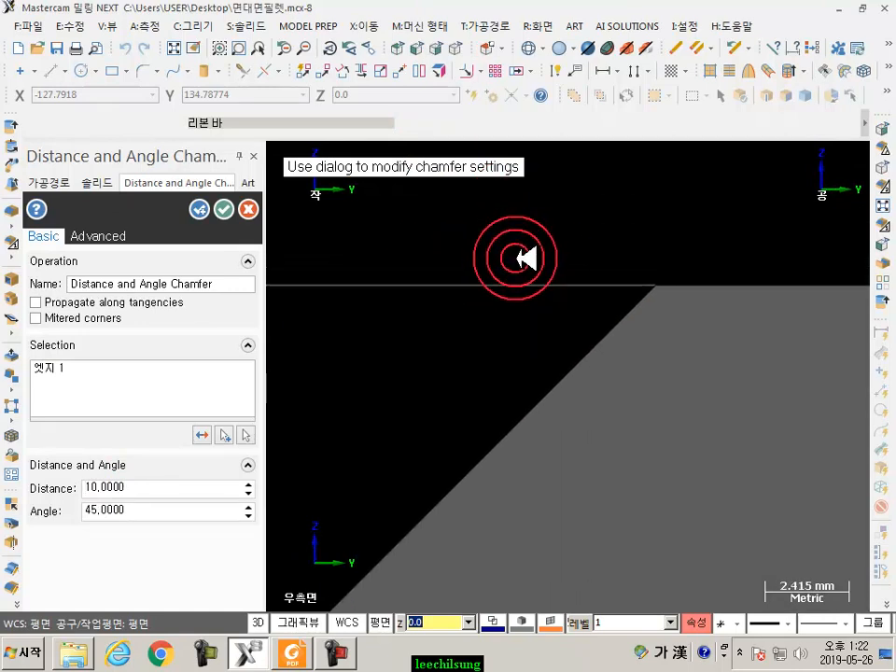
scroll(607, 294, "down", 1)
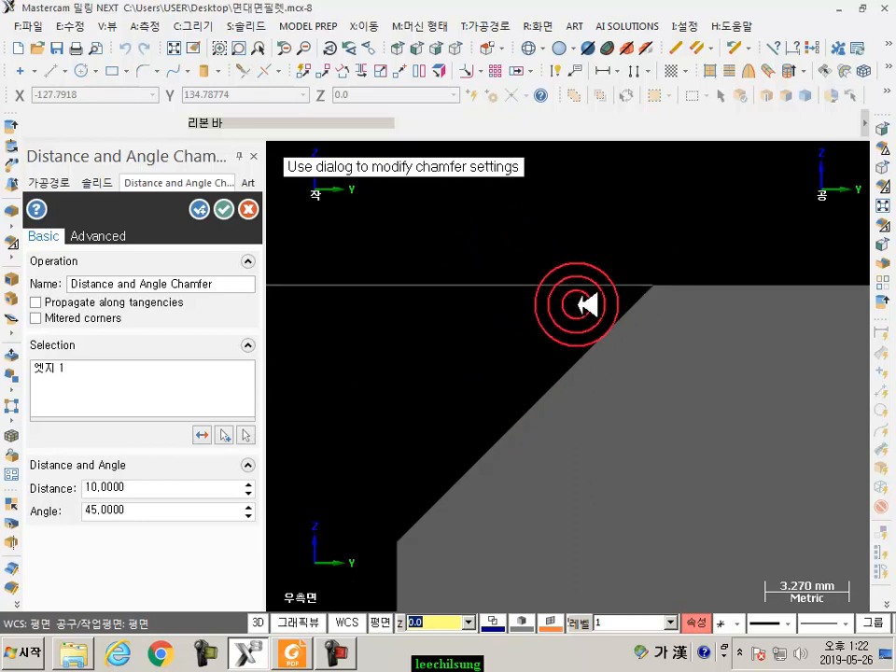
Raise the distance and angle chamfer's angle in increments to 61 degrees.
left_click(248, 506)
left_click(249, 506)
left_click(248, 506)
left_click(249, 506)
left_click(248, 506)
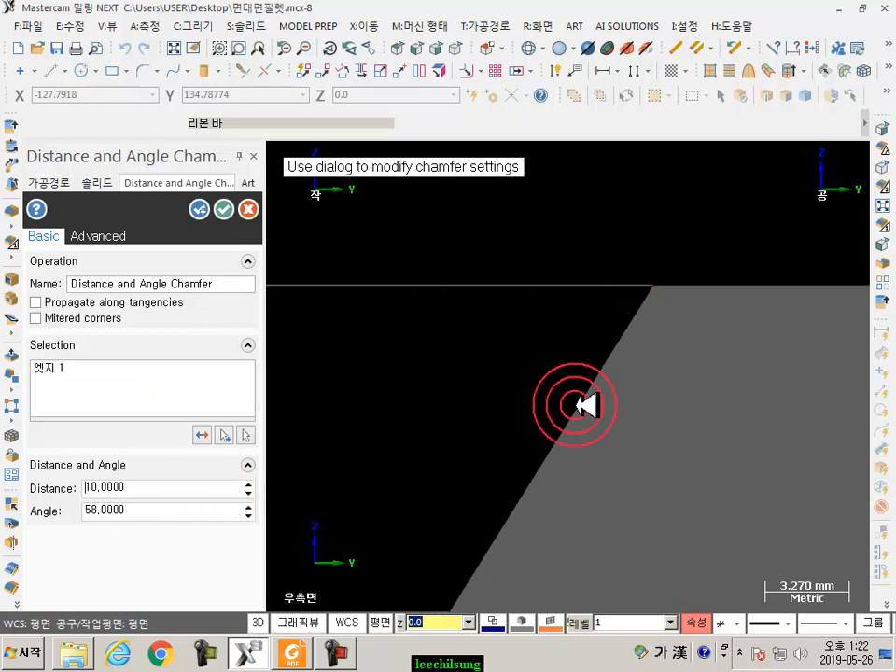
left_click(249, 506)
Set the chamfer's angle to 60 degrees, accept the chamfer, and return to the isometric view.
scroll(536, 296, "down", 5)
middle_click_drag(524, 331, 598, 339)
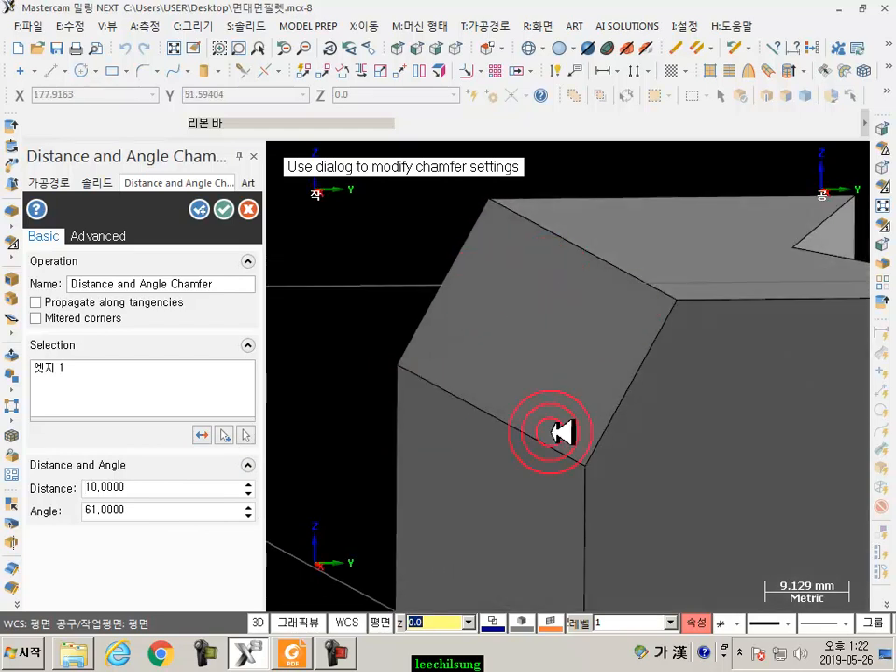
double_click(184, 512)
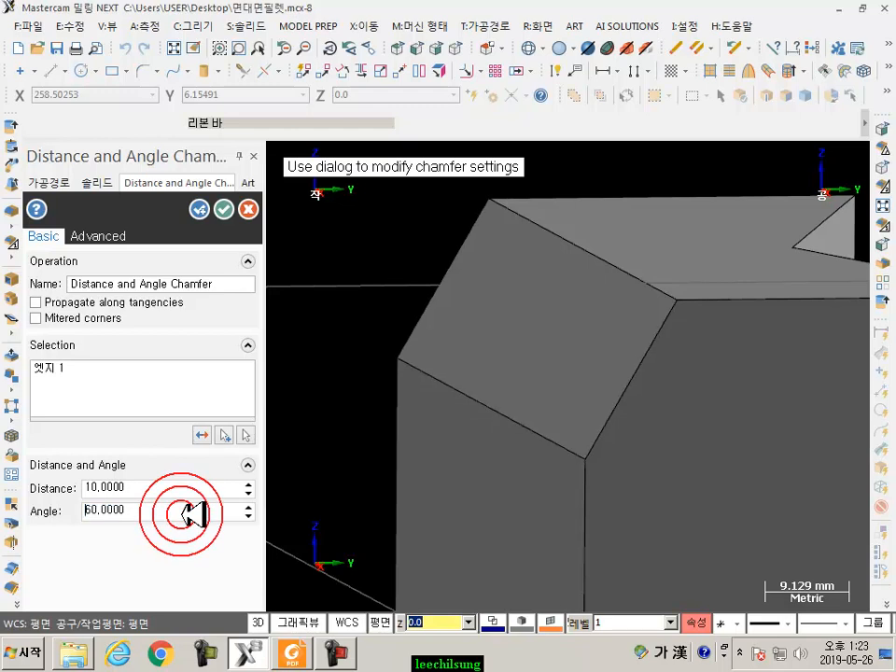
left_click(226, 209)
scroll(494, 451, "down", 2)
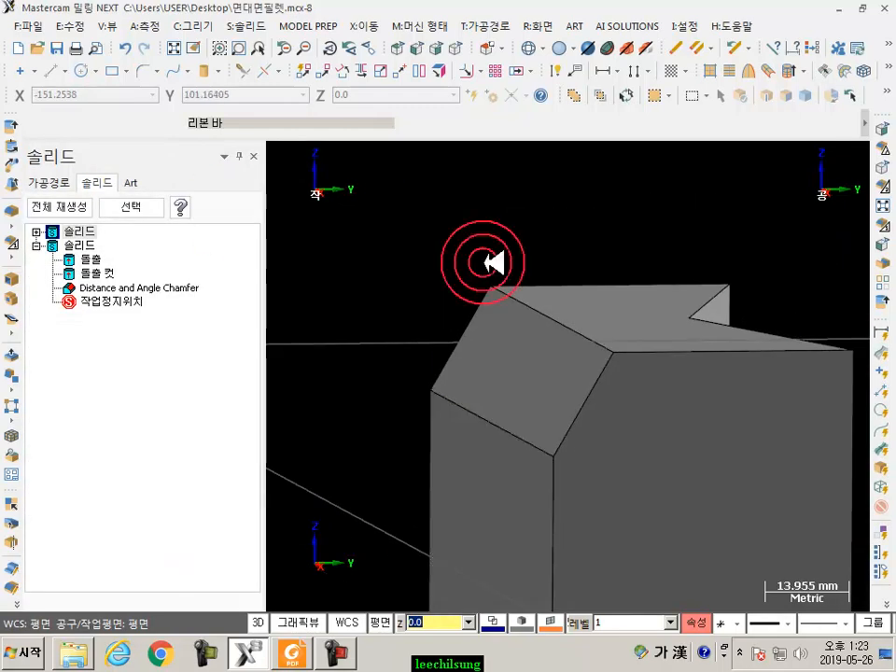
scroll(580, 396, "up", 1)
left_click(459, 47)
scroll(605, 420, "down", 3)
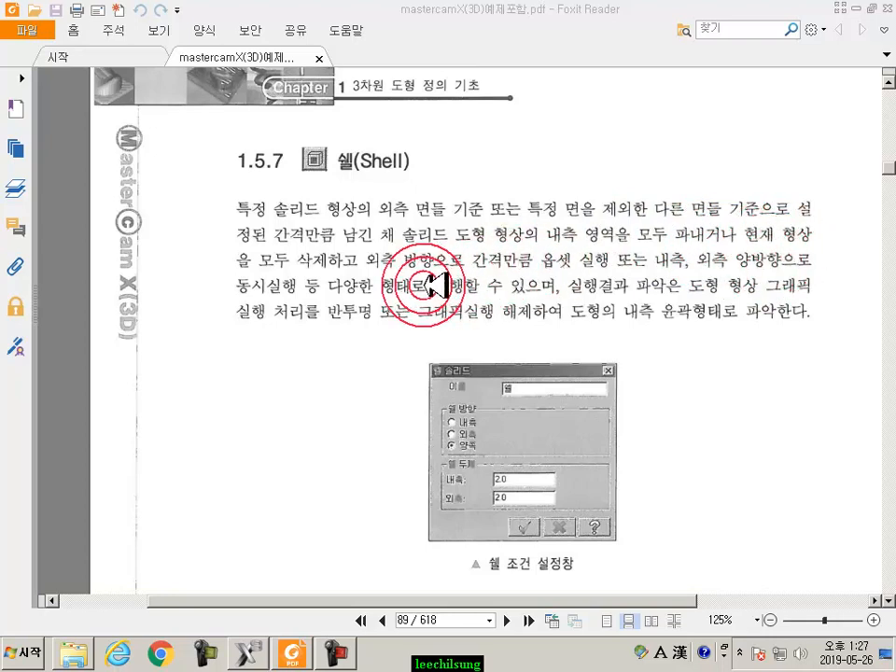
Read the Shell section's direction and thickness explanations in the PDF manual, and switch back to Mastercam.
scroll(434, 285, "down", 7)
scroll(536, 364, "down", 7)
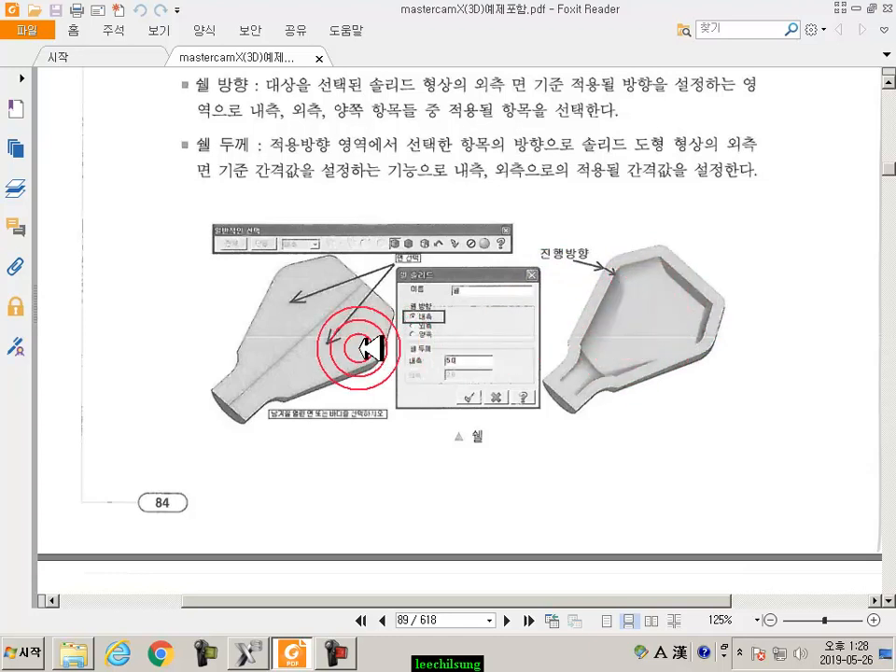
left_click(244, 650)
Start a solid shell on the block with its flat, notched bottom face as the open face.
scroll(506, 381, "down", 3)
scroll(610, 404, "up", 1)
scroll(597, 425, "up", 1)
middle_click_drag(627, 439, 409, 220)
scroll(684, 378, "down", 4)
scroll(590, 251, "up", 5)
middle_click_drag(590, 250, 540, 313)
scroll(632, 401, "up", 3)
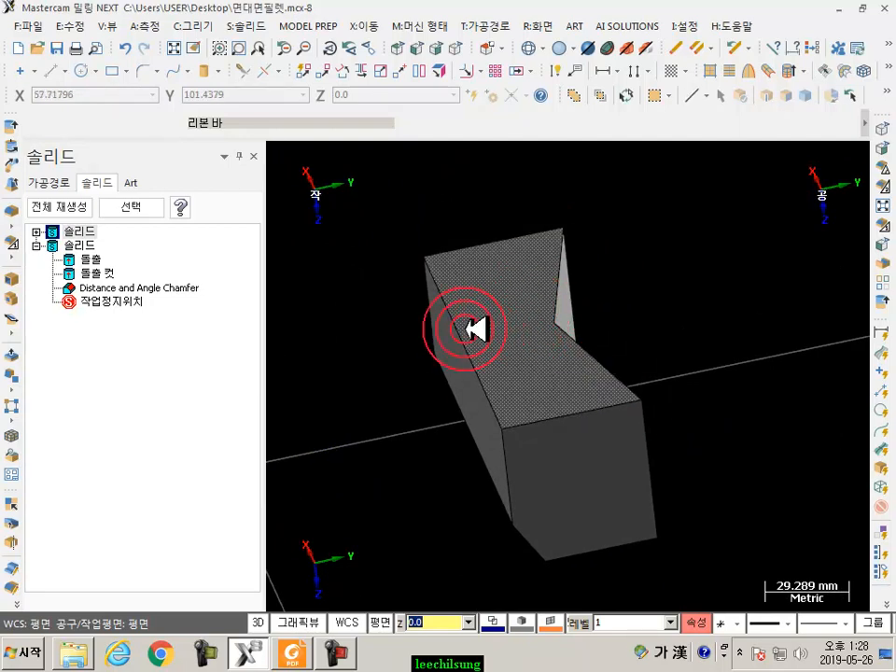
left_click(250, 26)
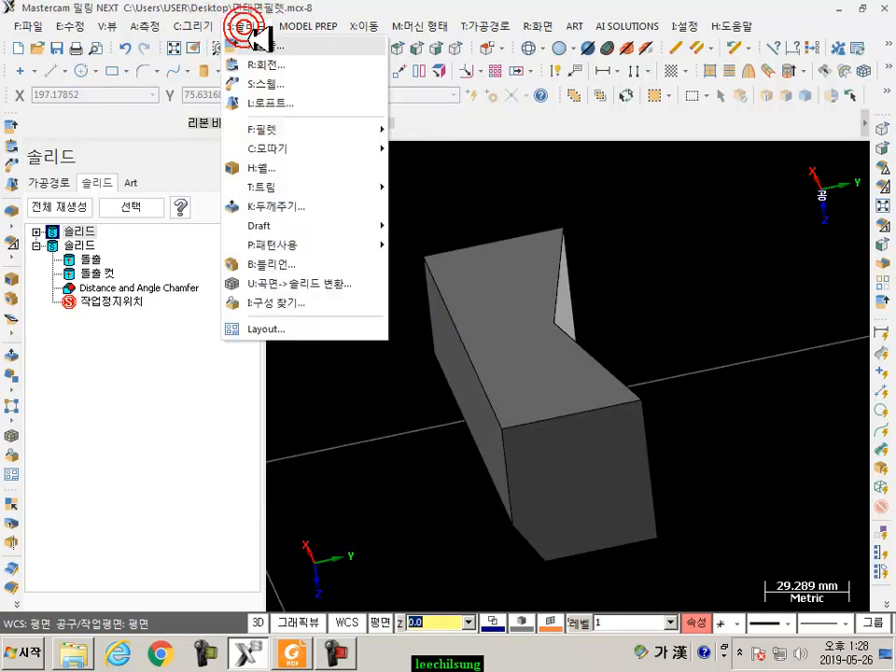
left_click(279, 169)
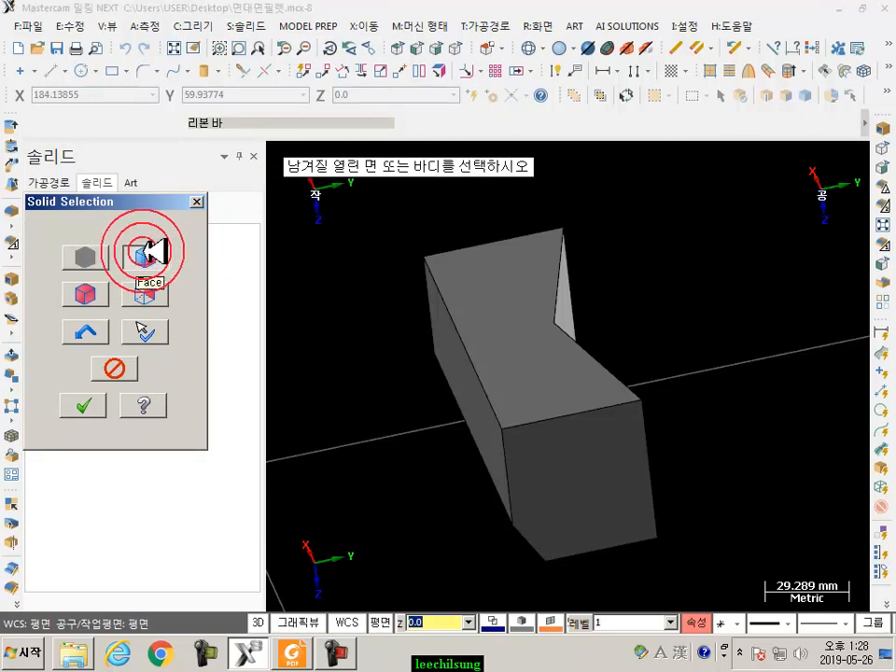
left_click(536, 340)
left_click(93, 404)
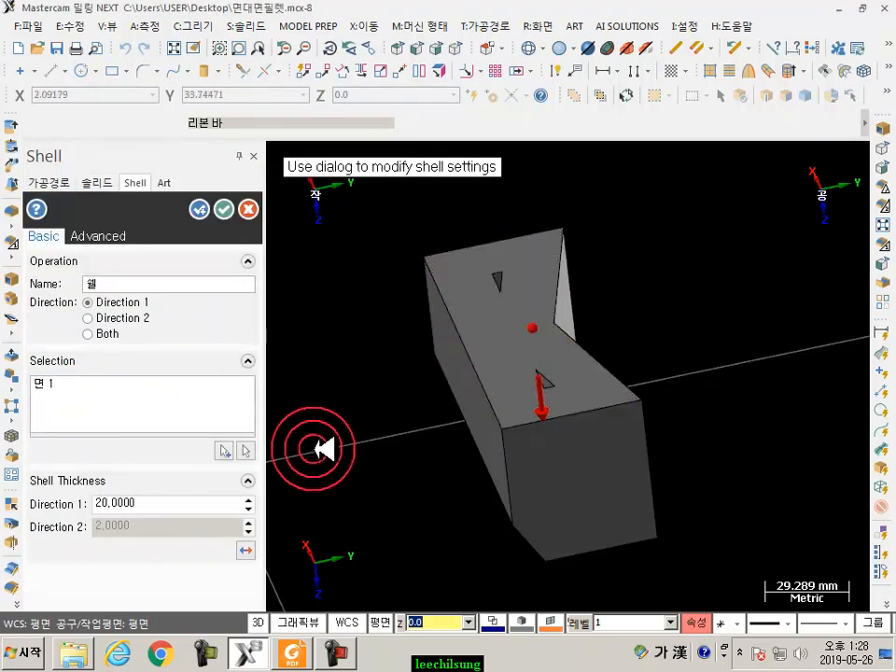
Set the shell's Direction 1 thickness to 2 and inspect the hollowed block.
middle_click_drag(286, 401, 419, 408)
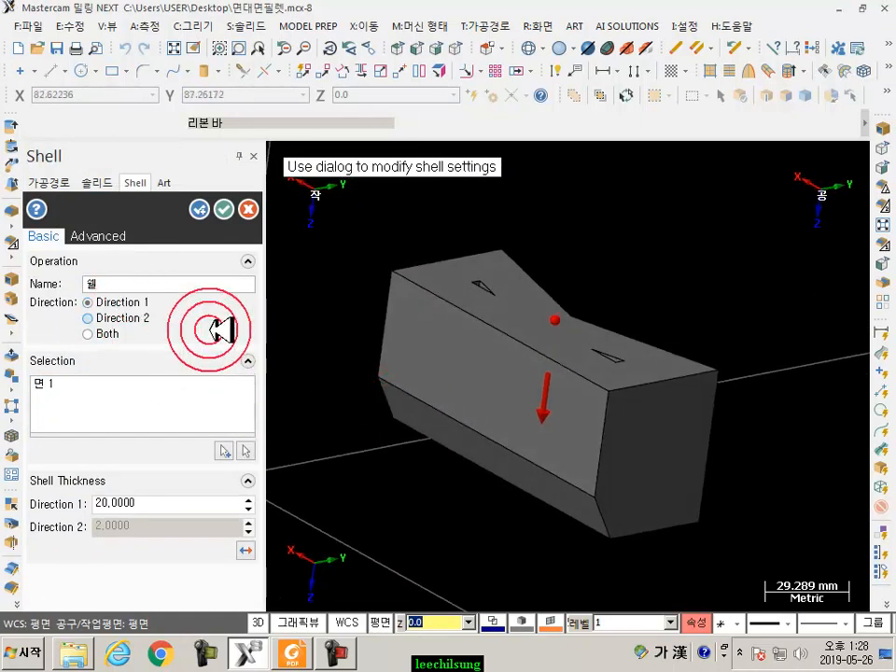
double_click(154, 505)
type("2")
key("Return")
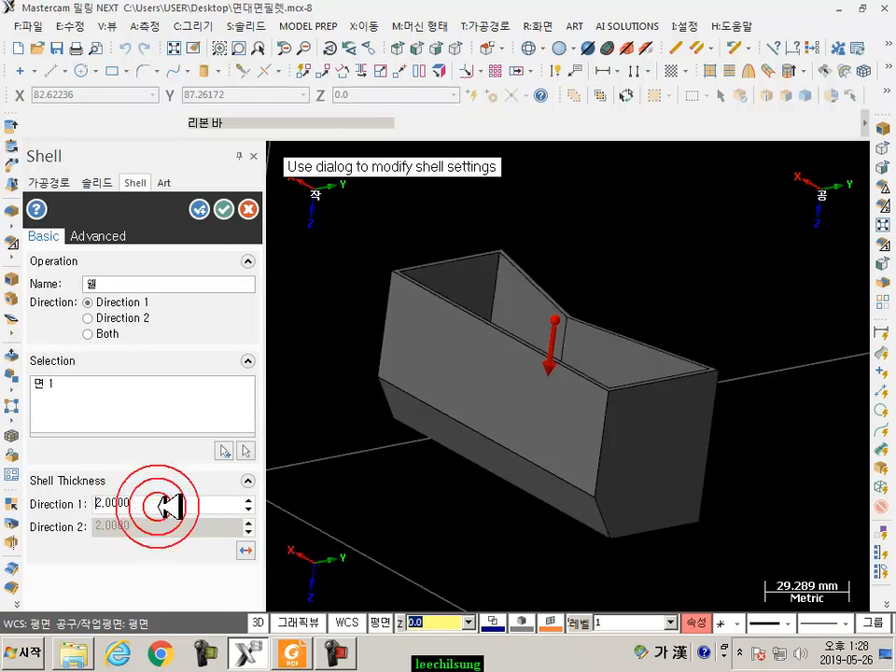
middle_click_drag(518, 584, 439, 561)
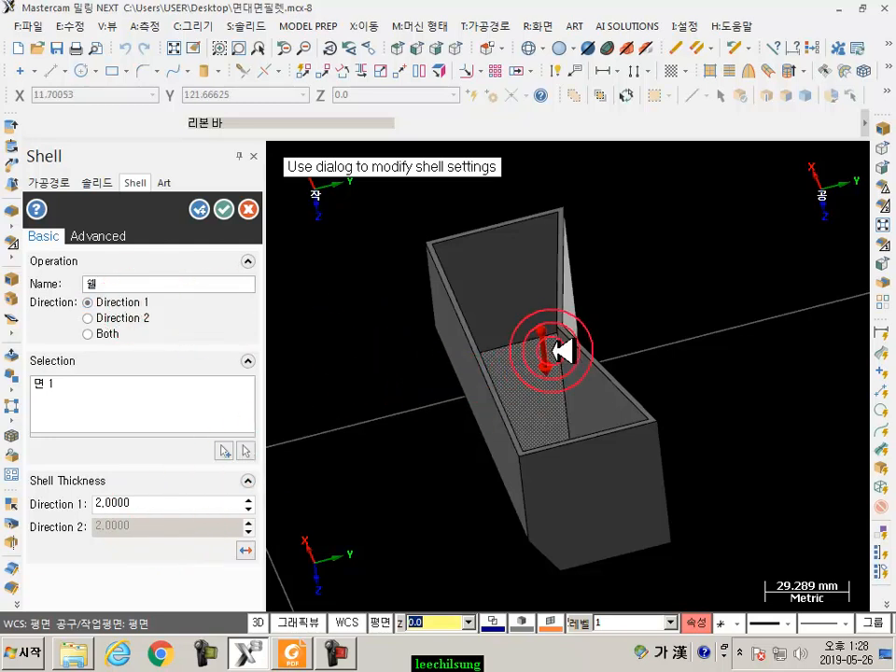
Compare the shell's Direction 2, Direction 1 and Both options, and cancel the shell.
left_click(131, 317)
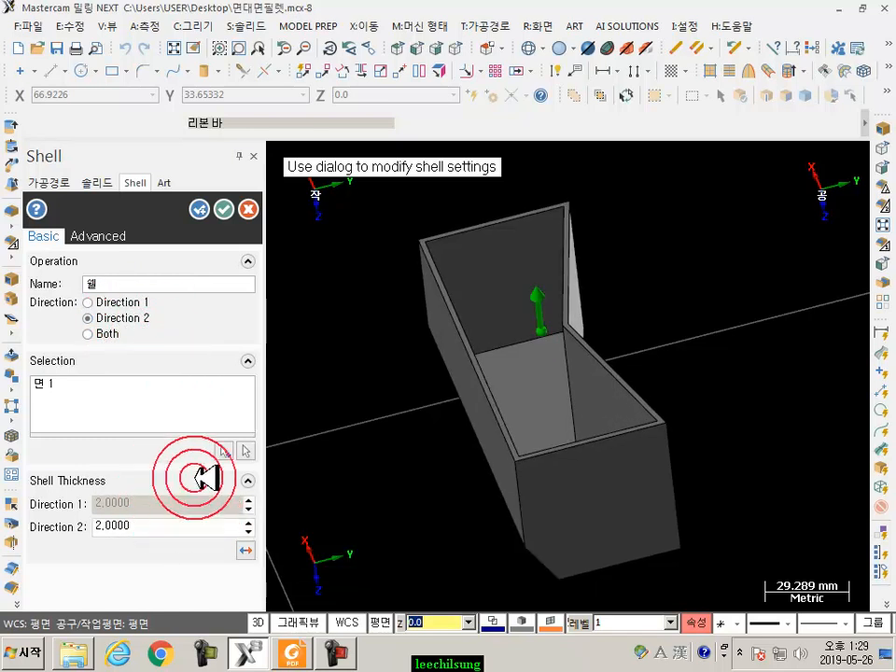
mouse_move(128, 318)
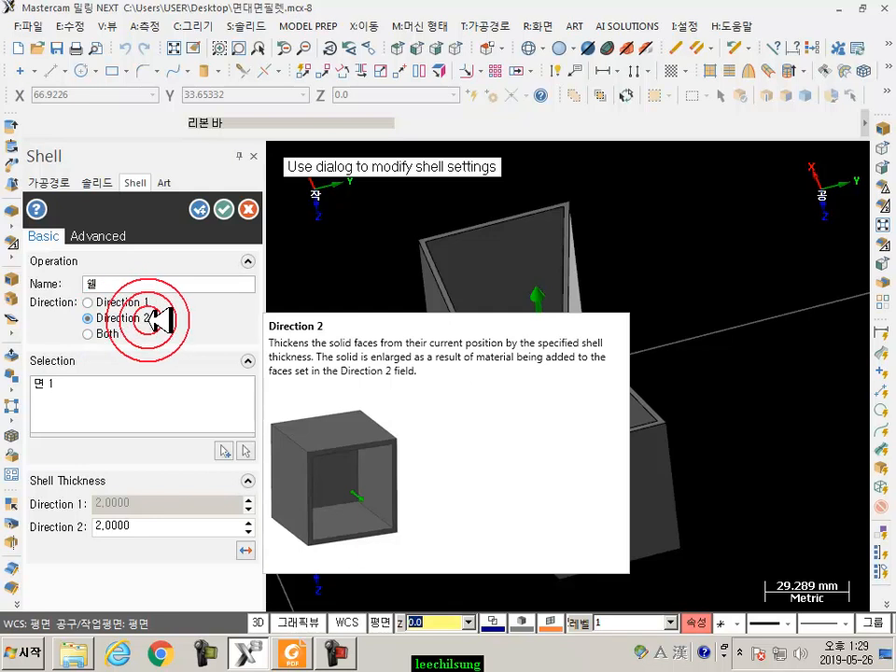
left_click(136, 301)
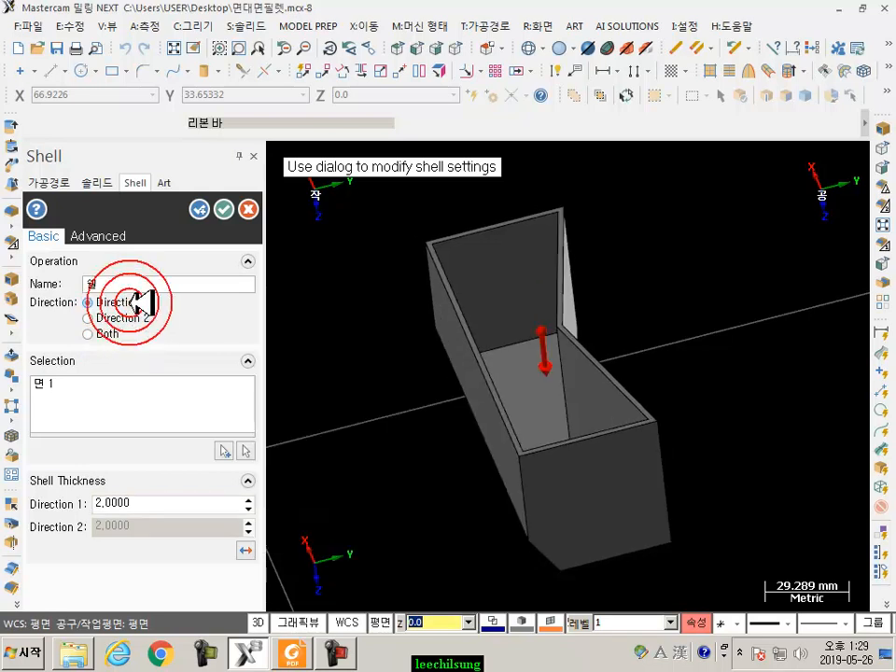
left_click(134, 319)
left_click(109, 334)
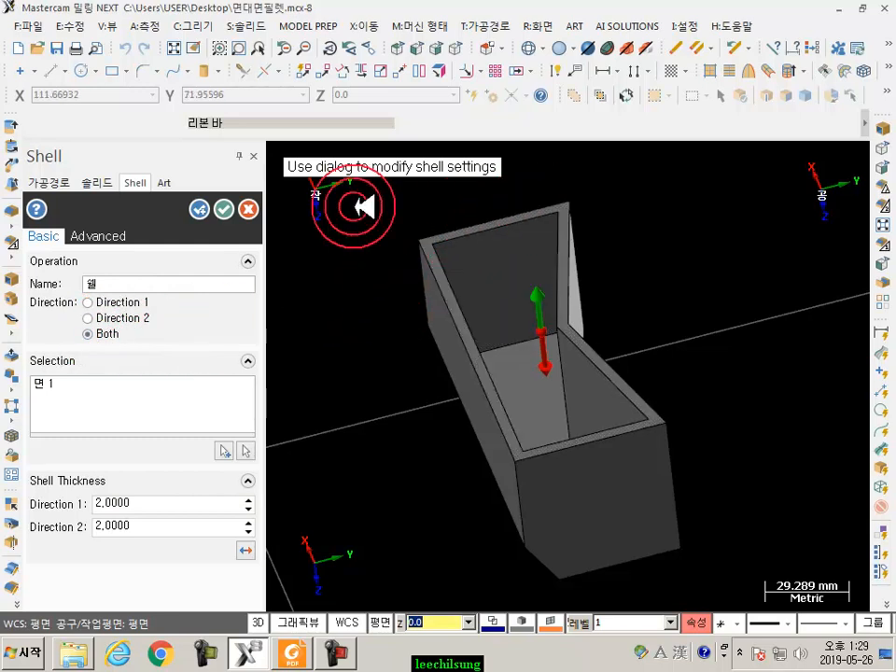
left_click(249, 209)
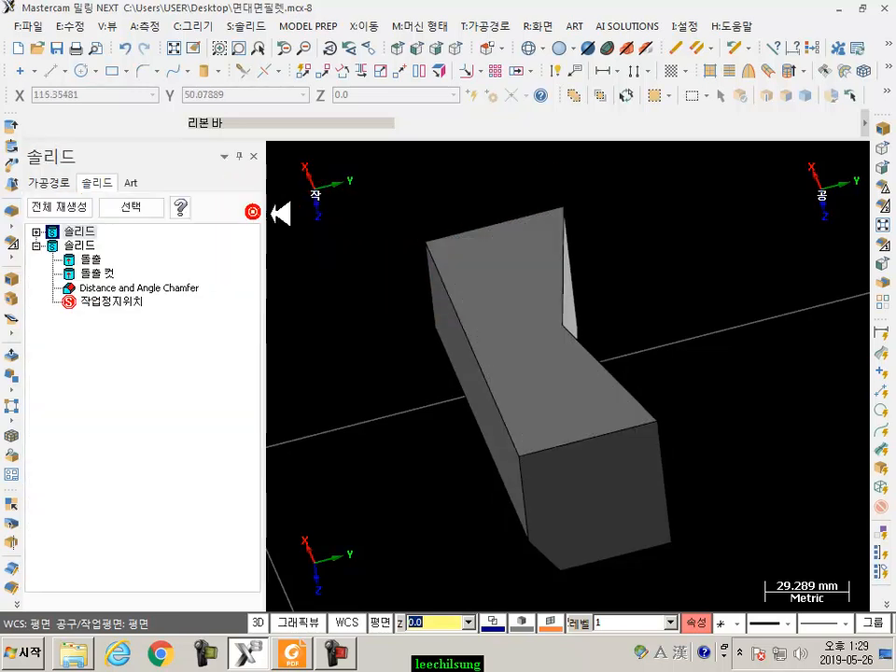
Create curves on all edges of the block's notched bottom face.
left_click(207, 25)
left_click(228, 159)
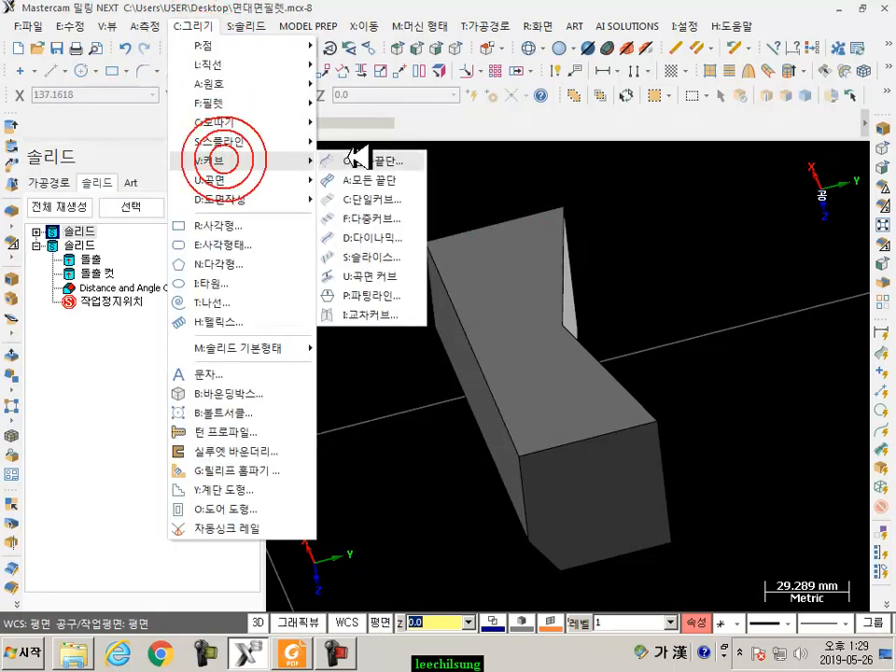
left_click(376, 181)
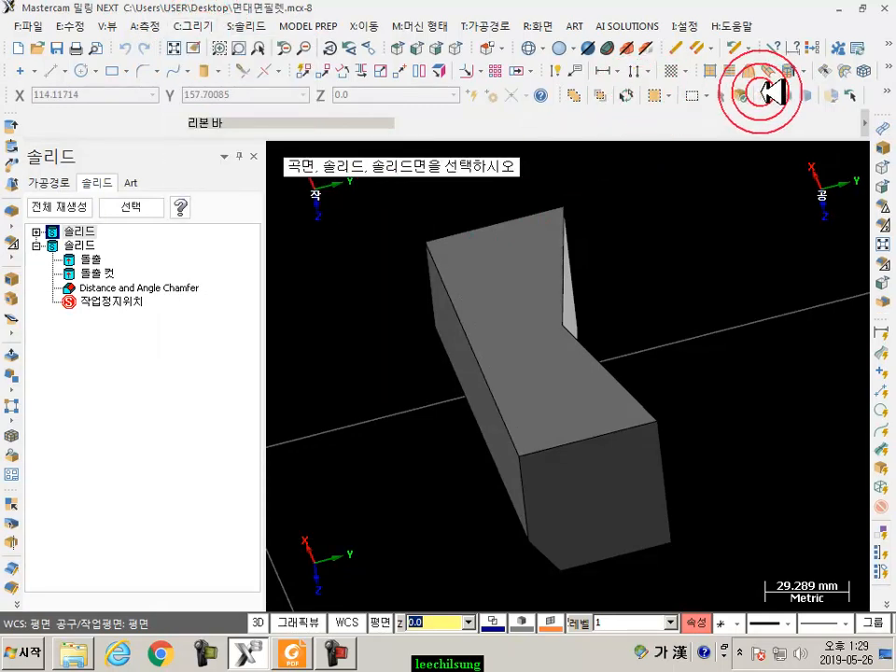
left_click(806, 95)
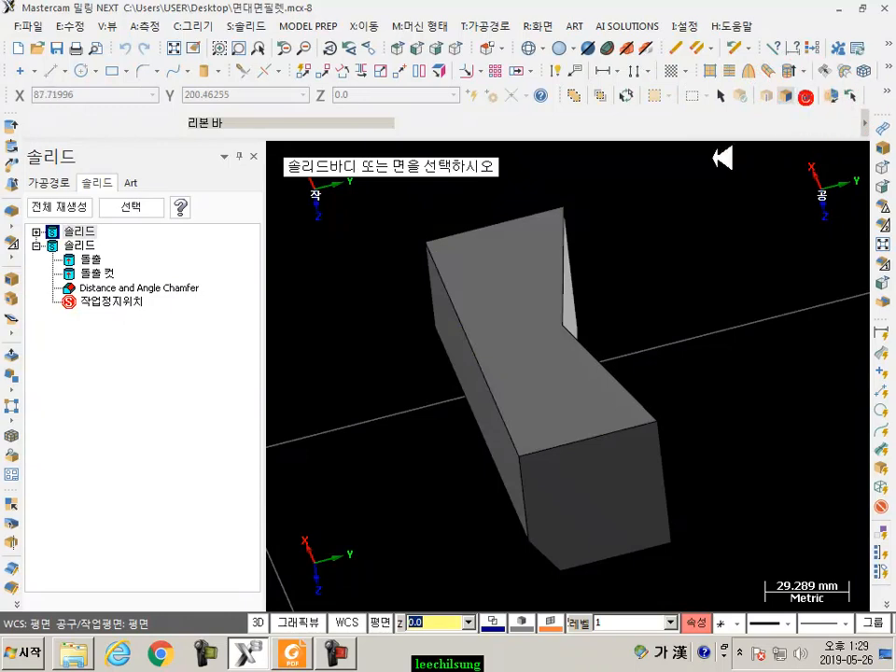
left_click(480, 270)
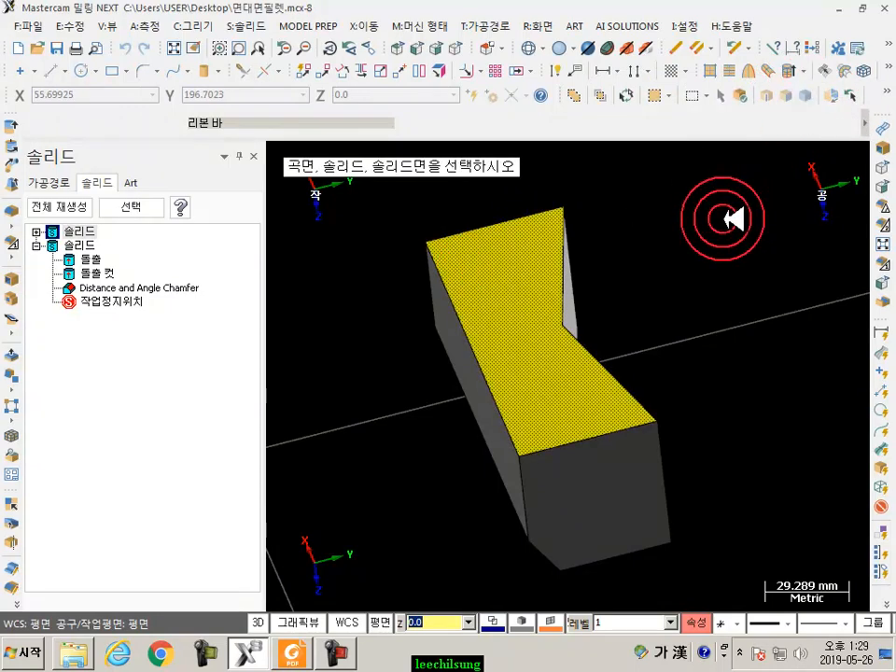
key("Return")
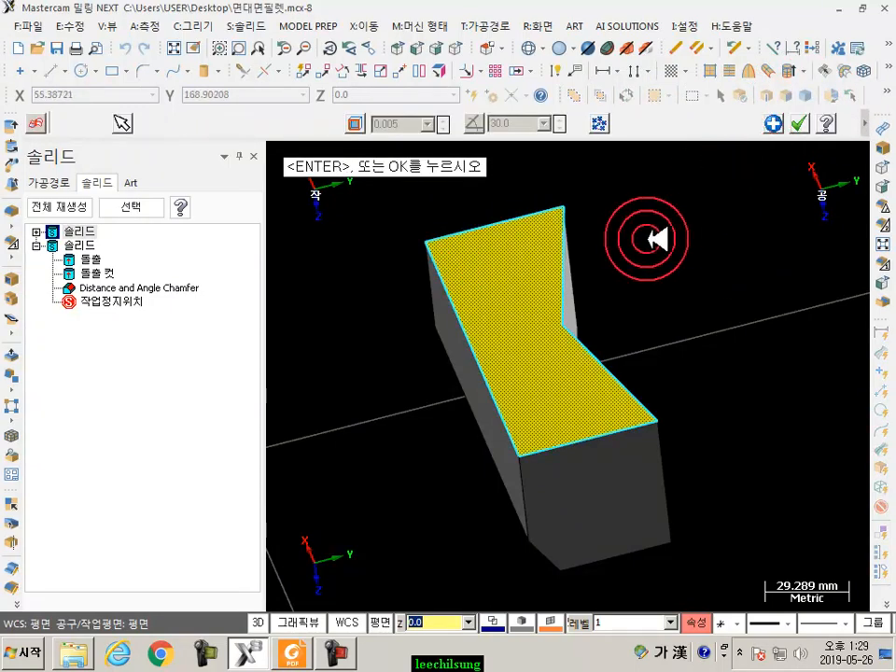
left_click(800, 122)
middle_click_drag(654, 394, 644, 276)
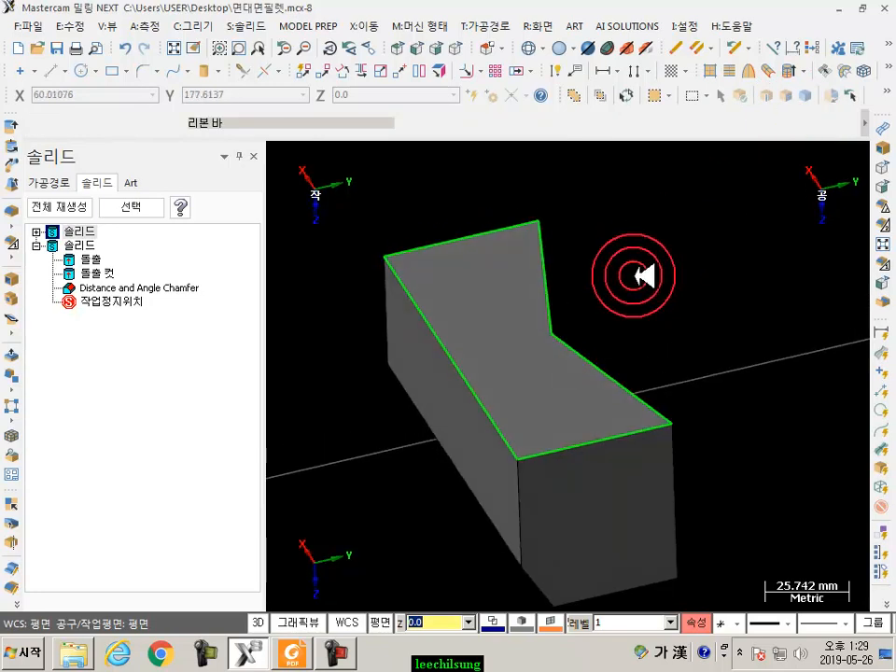
Shell the block again with the outlined bottom face open and a Direction 1 thickness of 5.
left_click(882, 147)
left_click(455, 300)
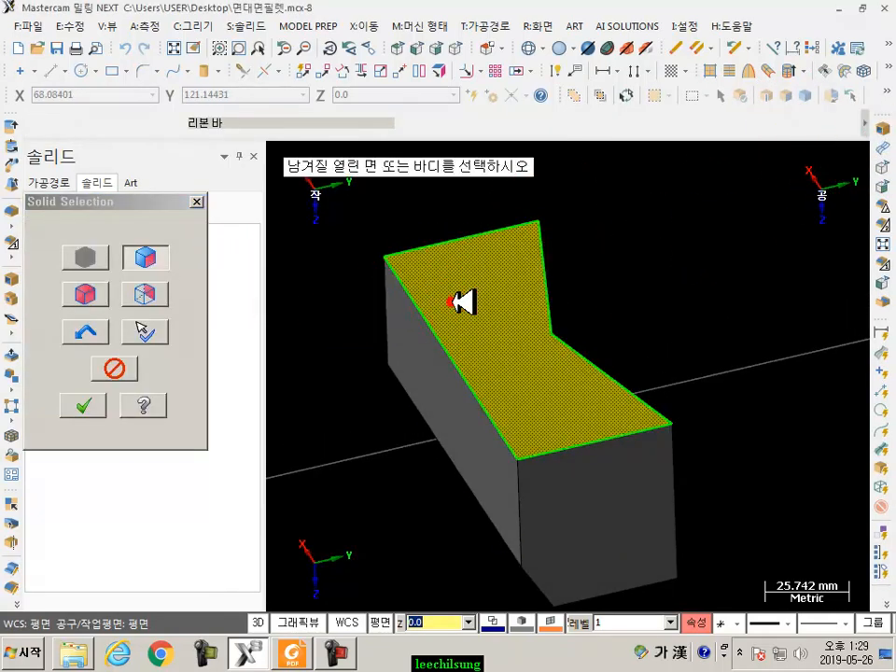
left_click(82, 412)
left_click(145, 504)
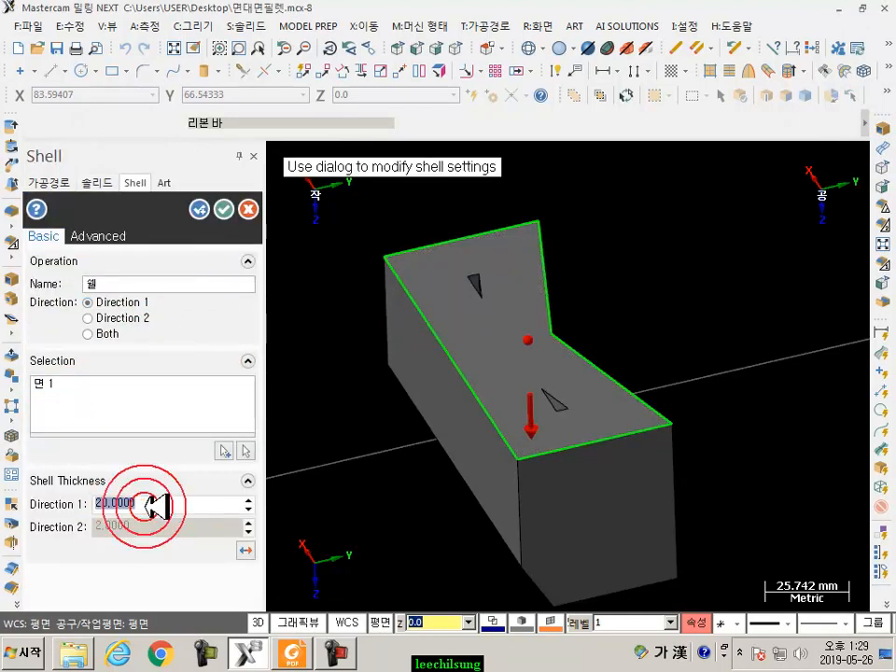
type("5")
key("Return")
middle_click_drag(321, 402, 689, 380)
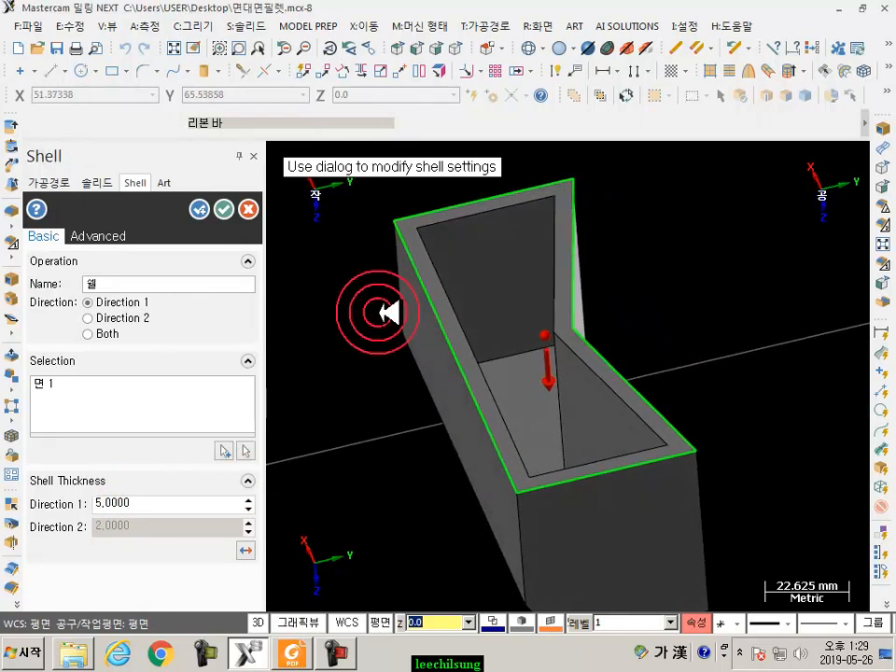
Switch the shell to Direction 2 with a thickness of 5.
left_click(105, 318)
left_click(147, 532)
type("5")
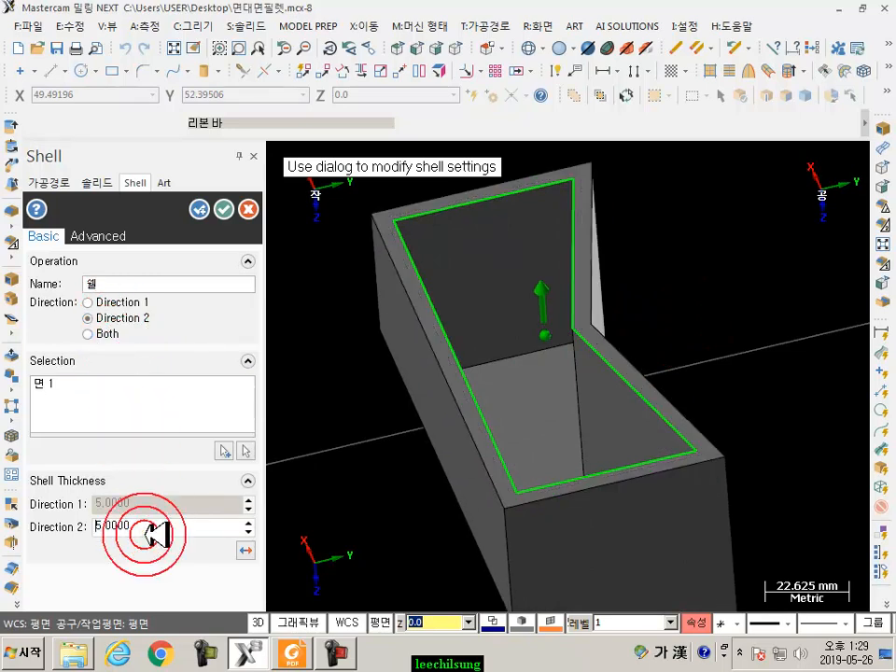
Apply the shell in both directions, inspect its walls against the edge curves, and cancel the shell.
left_click(88, 334)
scroll(480, 376, "up", 2)
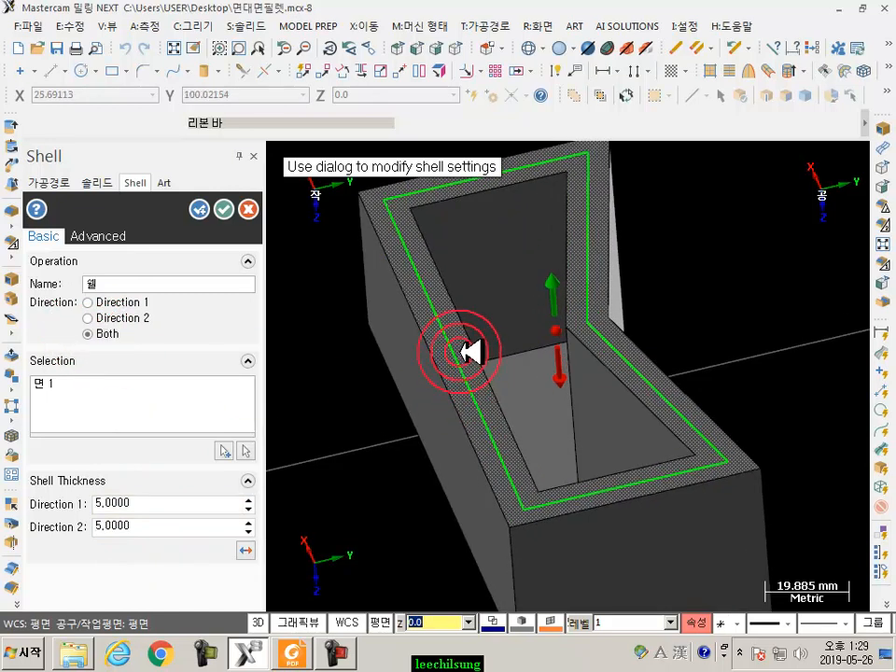
scroll(552, 286, "down", 5)
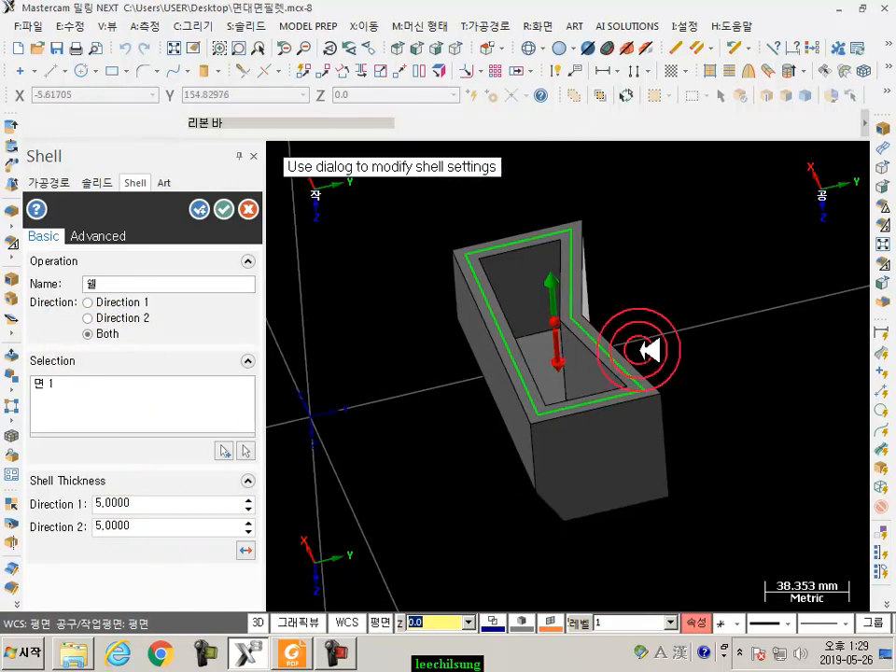
middle_click_drag(639, 357, 682, 330)
left_click(247, 209)
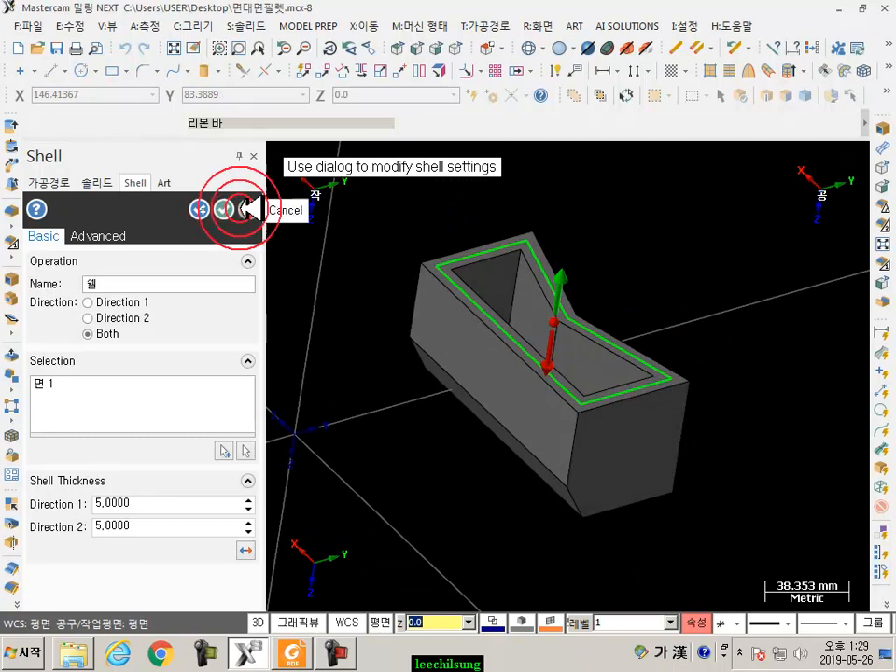
left_click(247, 209)
scroll(559, 358, "up", 3)
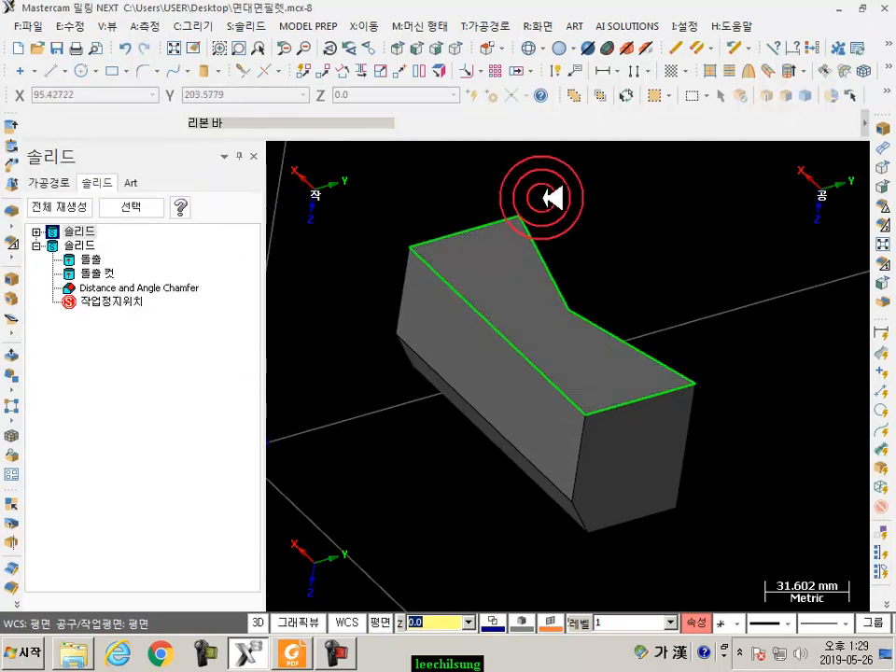
Shell the whole chamfered block as a closed body in Direction 1 with a thickness of 2, and view it in wireframe.
left_click(884, 126)
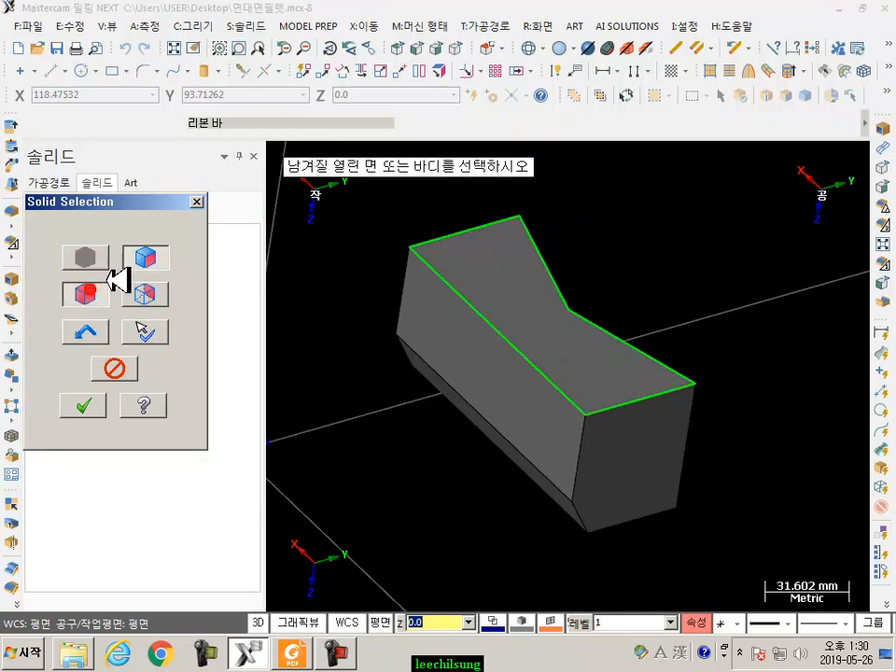
left_click(82, 296)
left_click(495, 297)
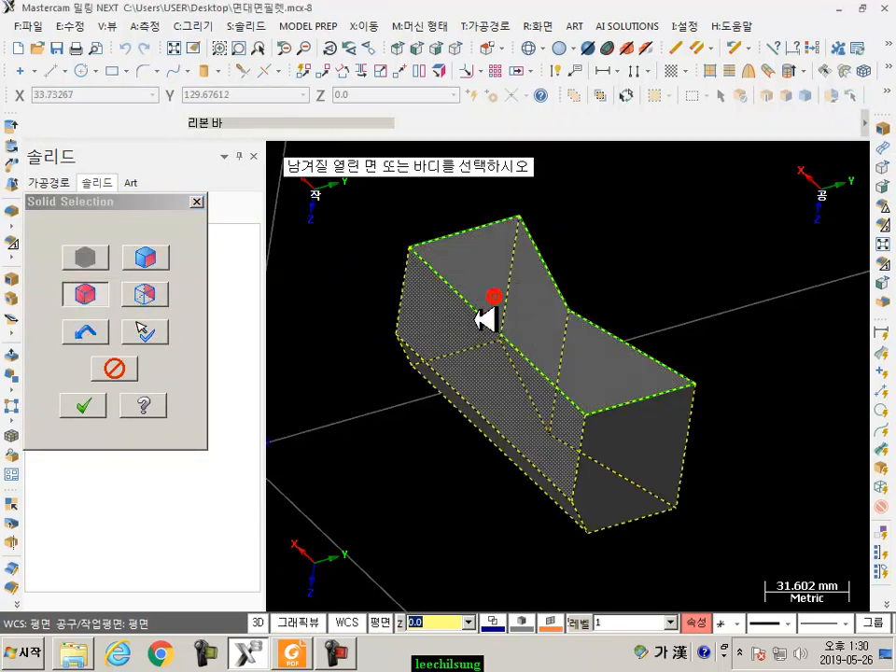
left_click(83, 405)
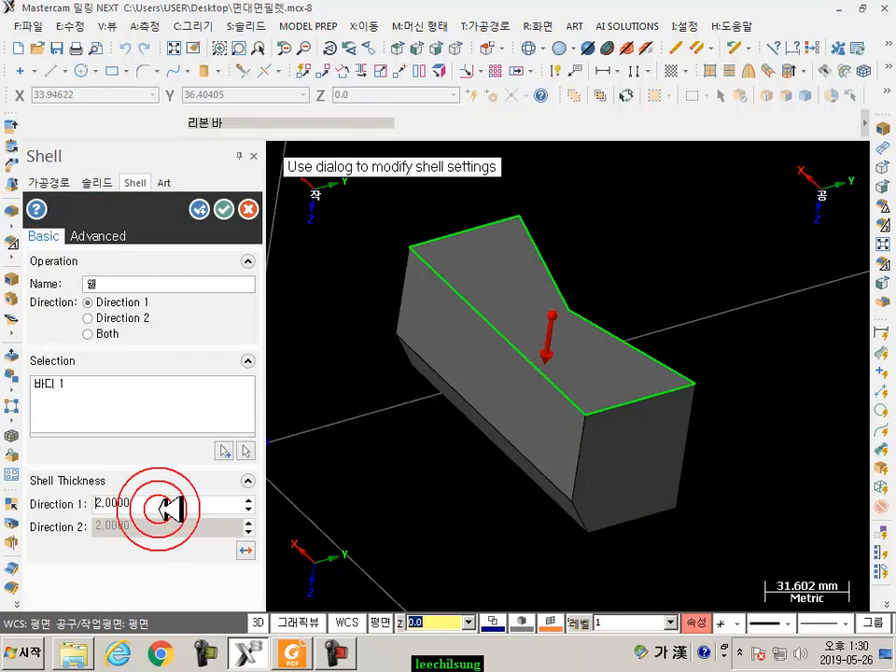
mouse_move(150, 301)
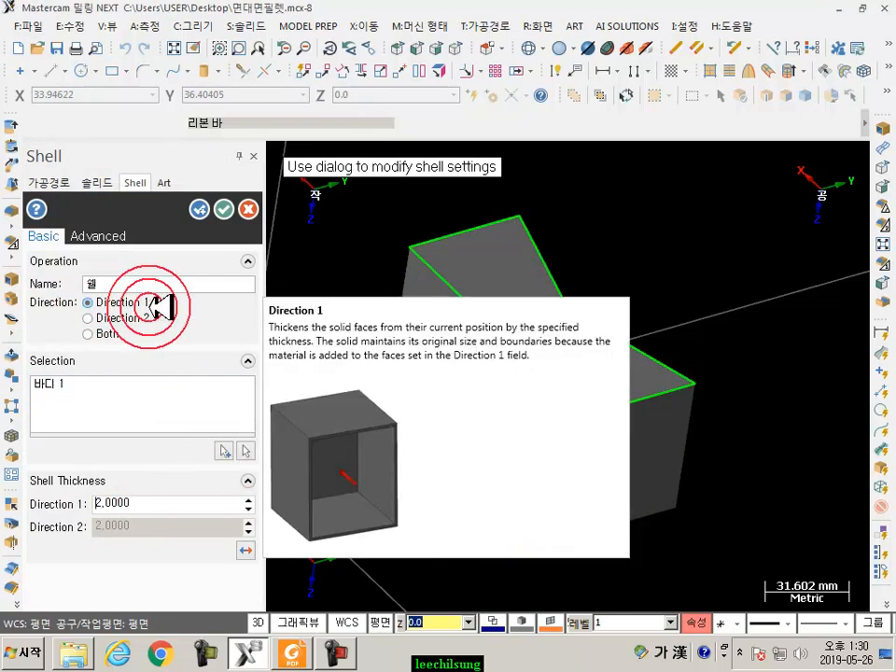
left_click(226, 208)
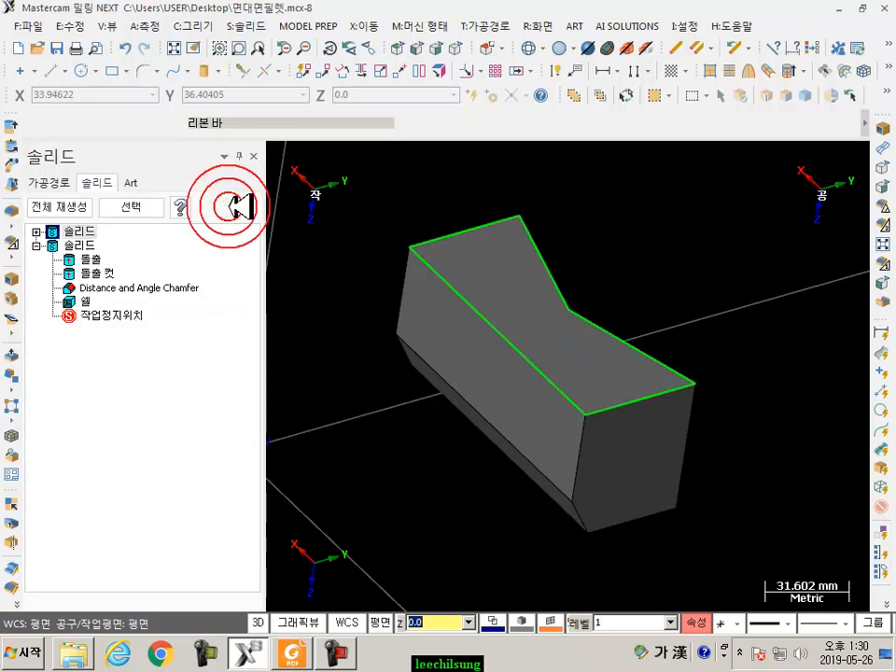
left_click(532, 48)
middle_click_drag(634, 260, 620, 241)
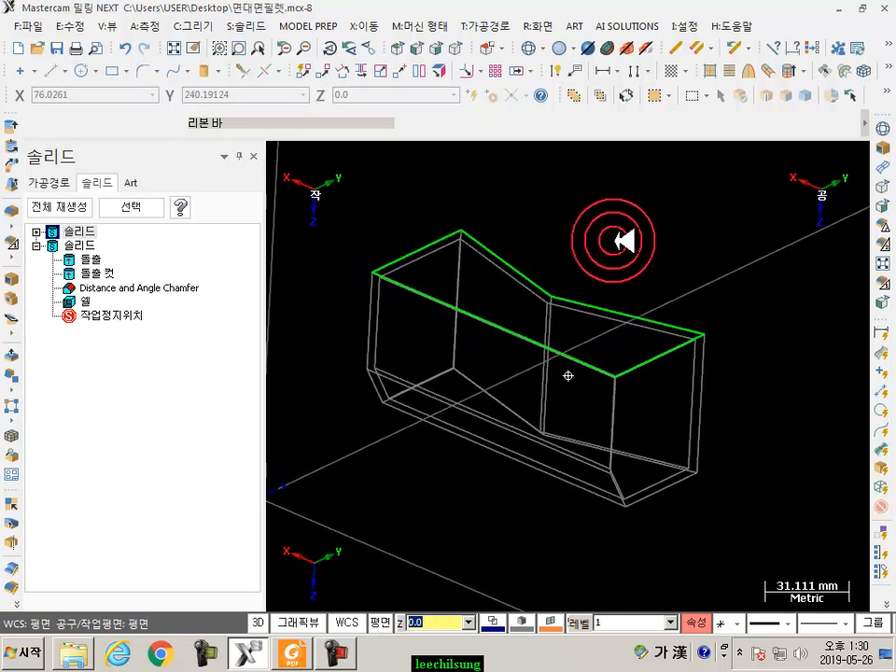
Start a slice curve and define a constant-Y slicing plane through the midpoint of the block's short upper end edge.
left_click(459, 45)
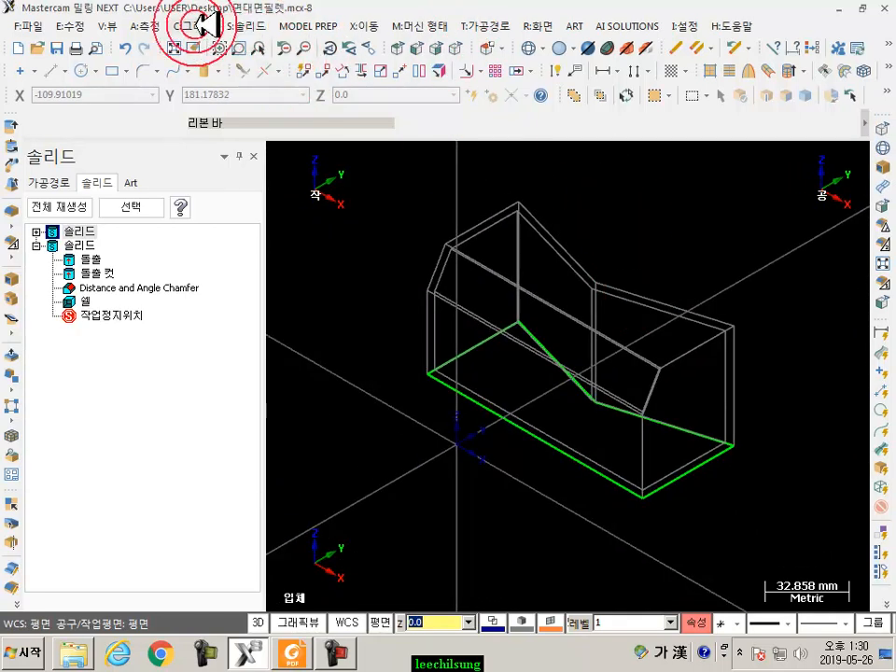
left_click(213, 26)
left_click(224, 157)
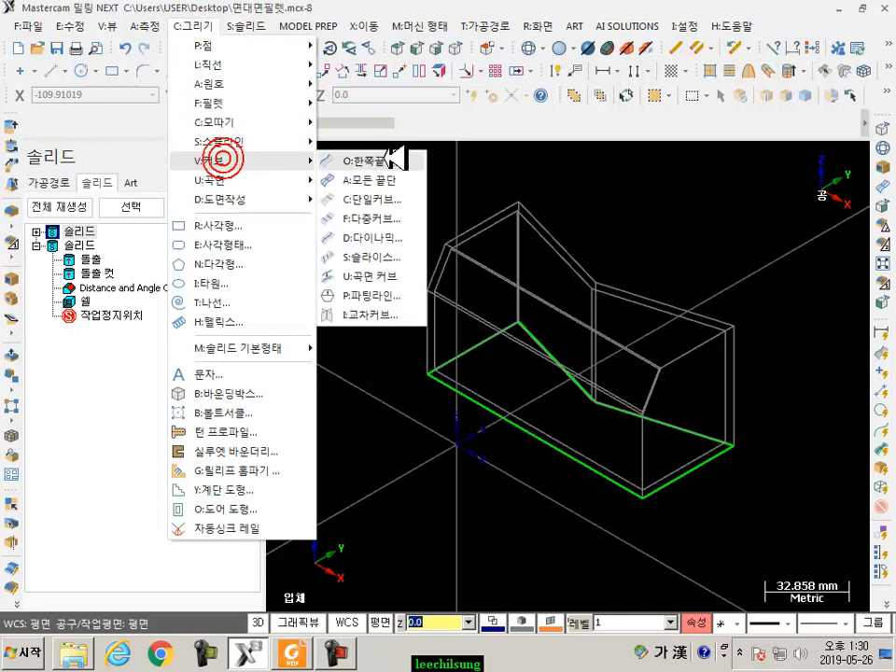
left_click(390, 256)
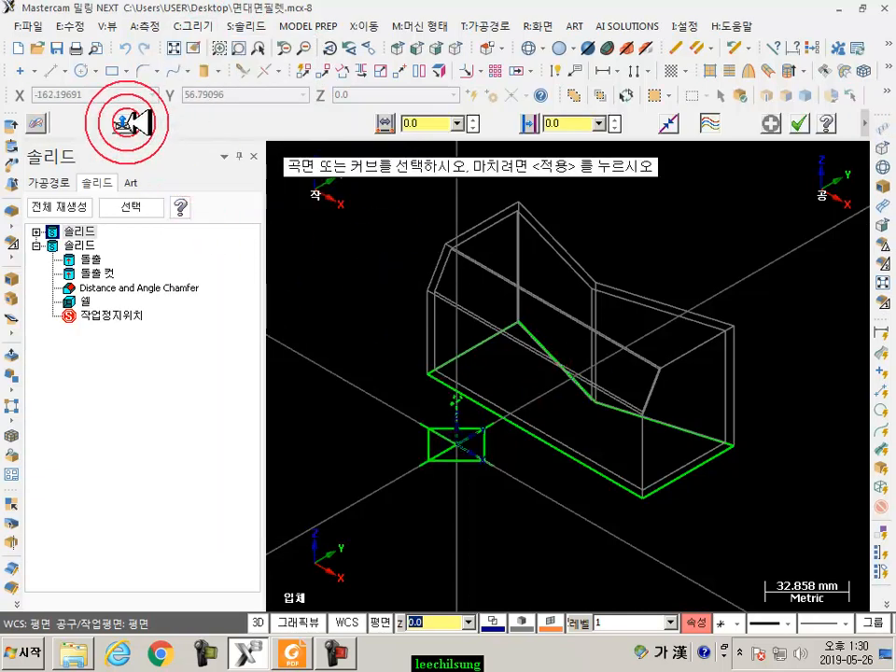
left_click(126, 121)
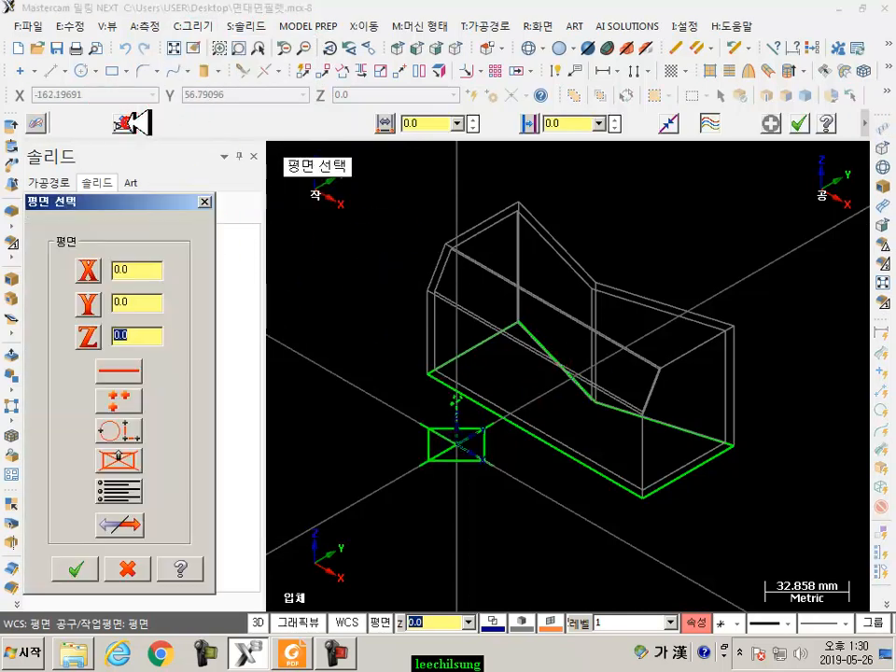
right_click(120, 298)
left_click(168, 320)
left_click(692, 352)
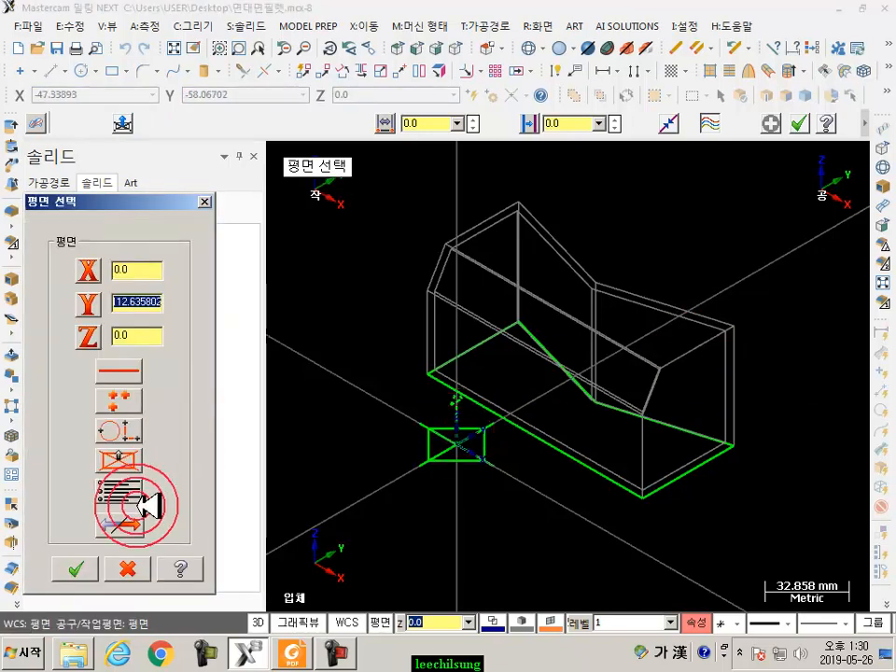
left_click(82, 565)
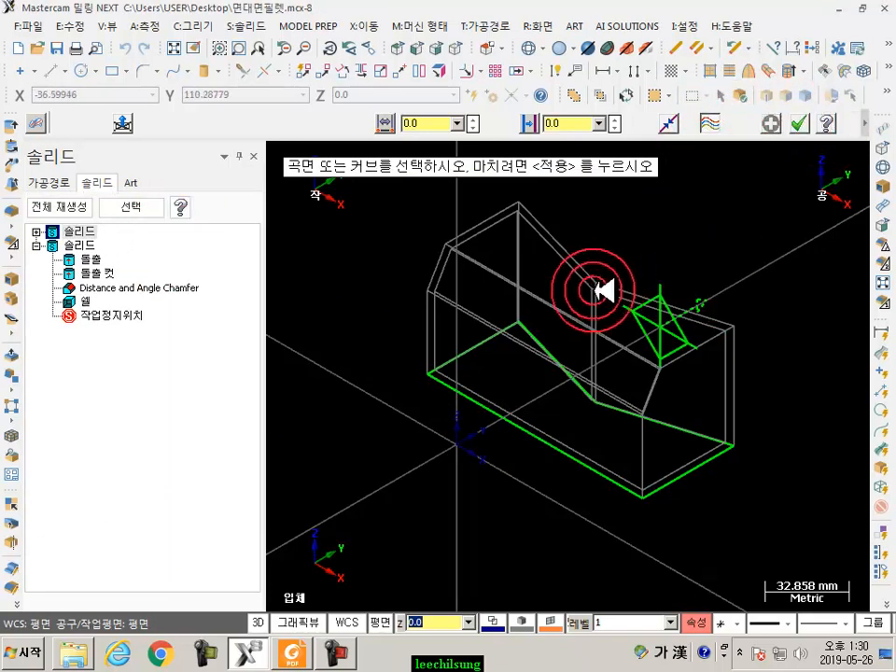
Create slice curves through the whole shelled block at the defined Y plane.
left_click(773, 93)
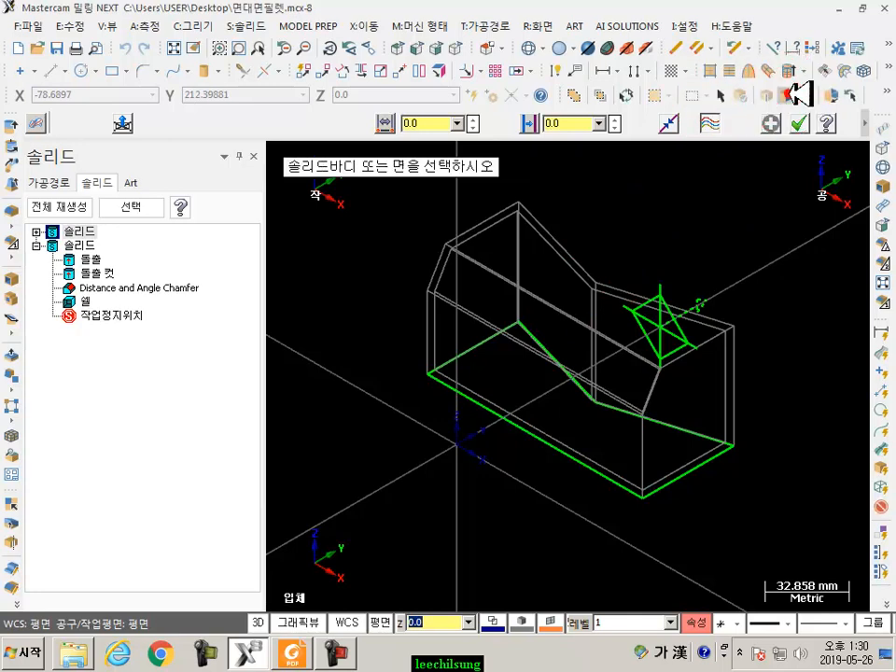
left_click(714, 380)
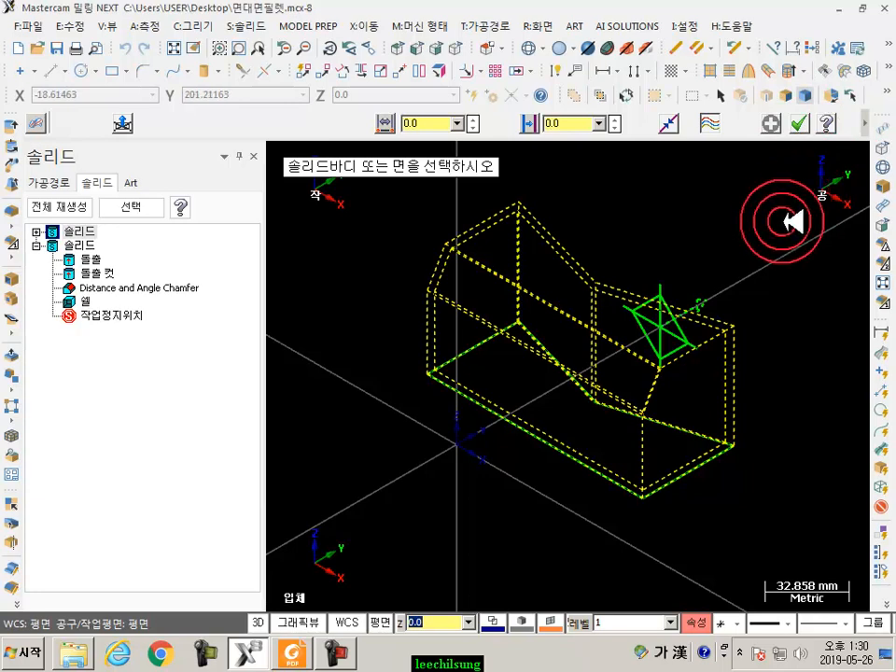
left_click(800, 127)
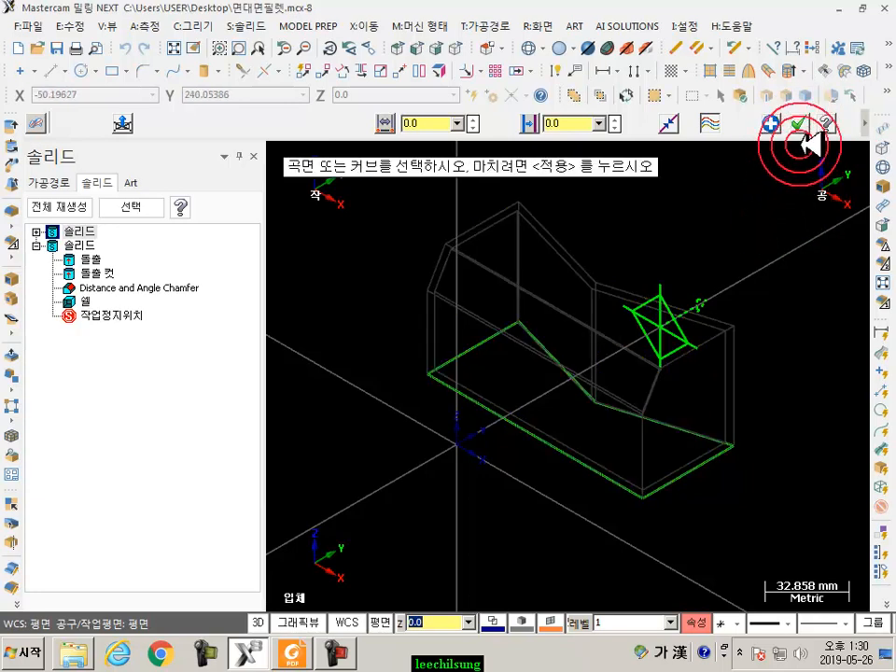
left_click(801, 123)
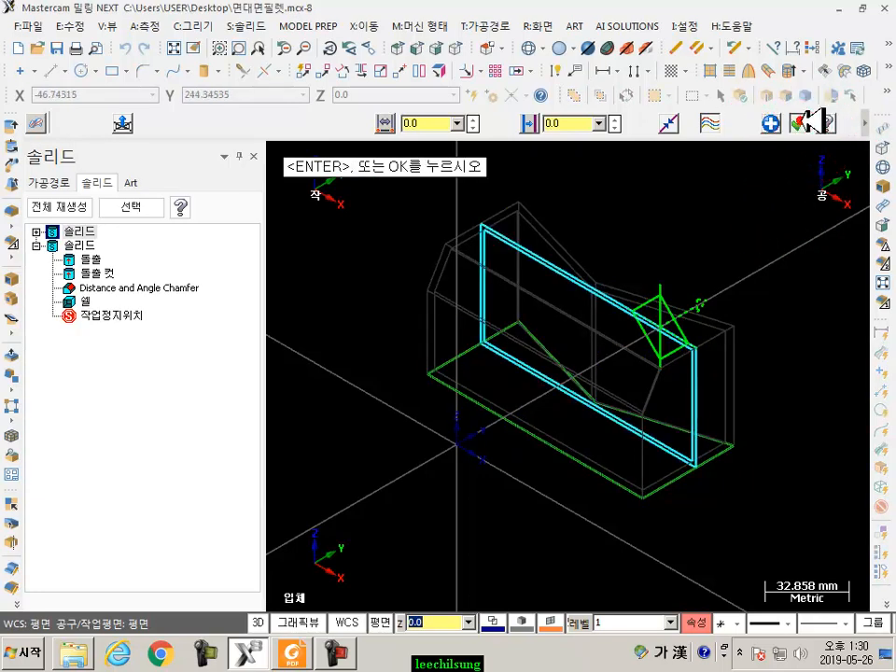
left_click(805, 121)
Examine the slice curves on the shelled block in shaded and wireframe display from several angles.
left_click(559, 49)
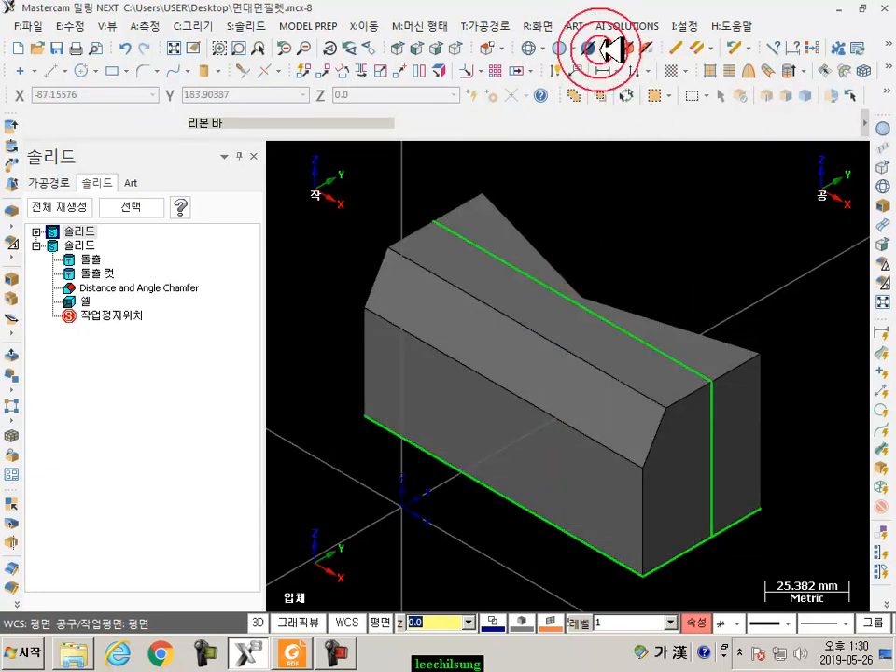
left_click(530, 49)
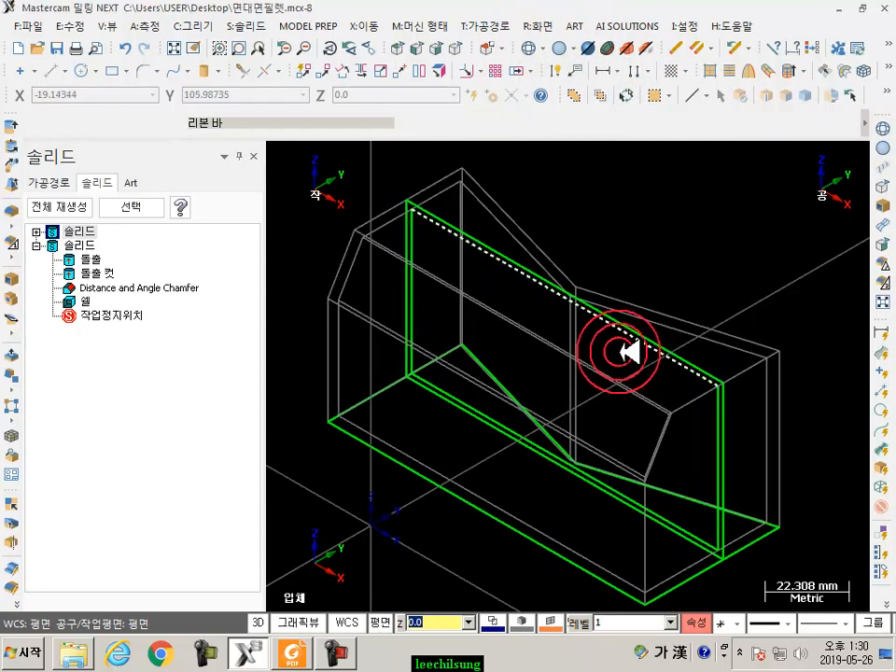
middle_click_drag(508, 320, 545, 266)
scroll(423, 217, "up", 2)
scroll(413, 216, "up", 2)
scroll(469, 266, "down", 4)
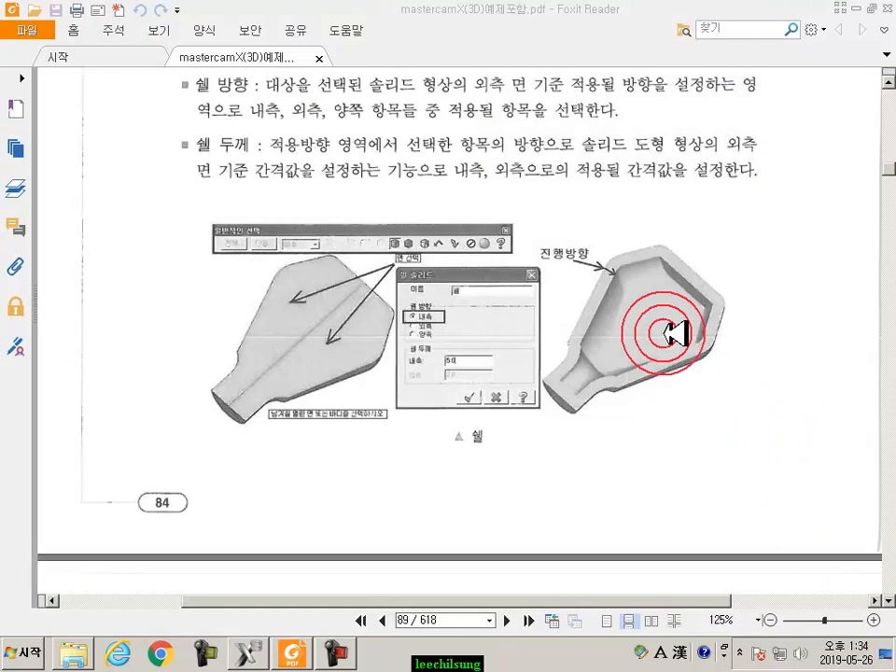
Read section 1.5.8 on Trim in the PDF manual in Foxit Reader and return to Mastercam.
scroll(688, 327, "down", 3)
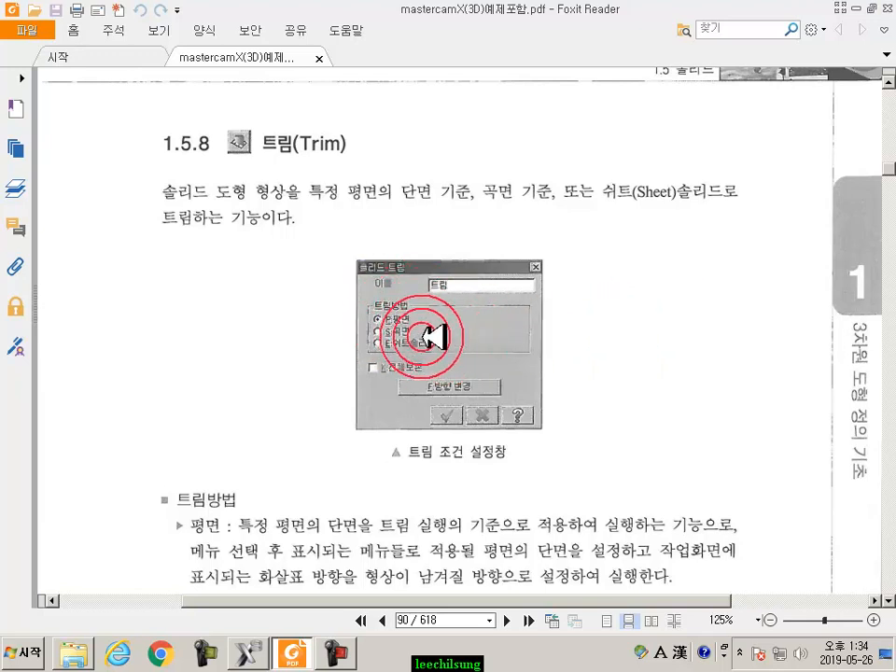
left_click(248, 653)
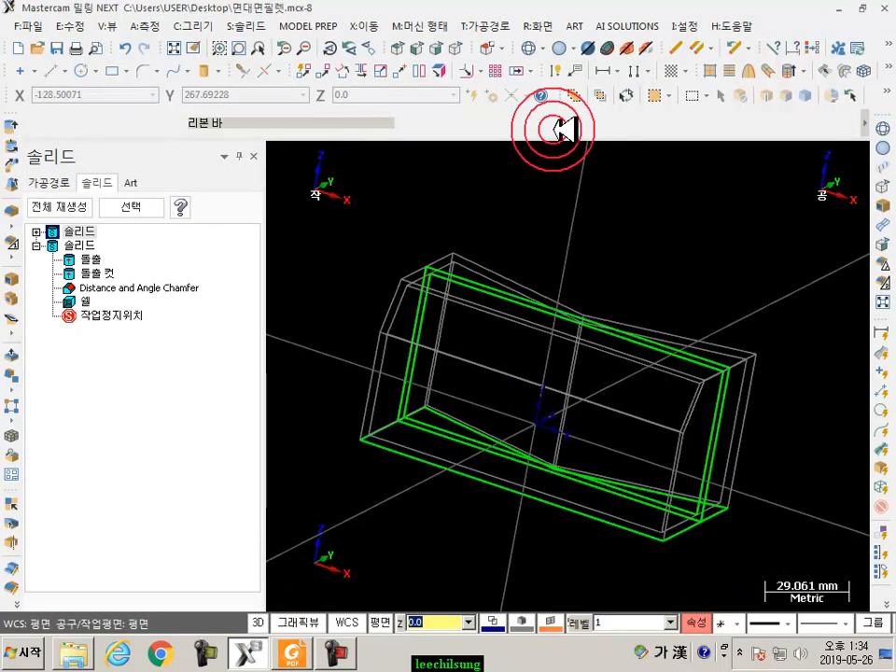
Display the block shaded in the isometric view and hide all the green edge and slice curves.
left_click(467, 47)
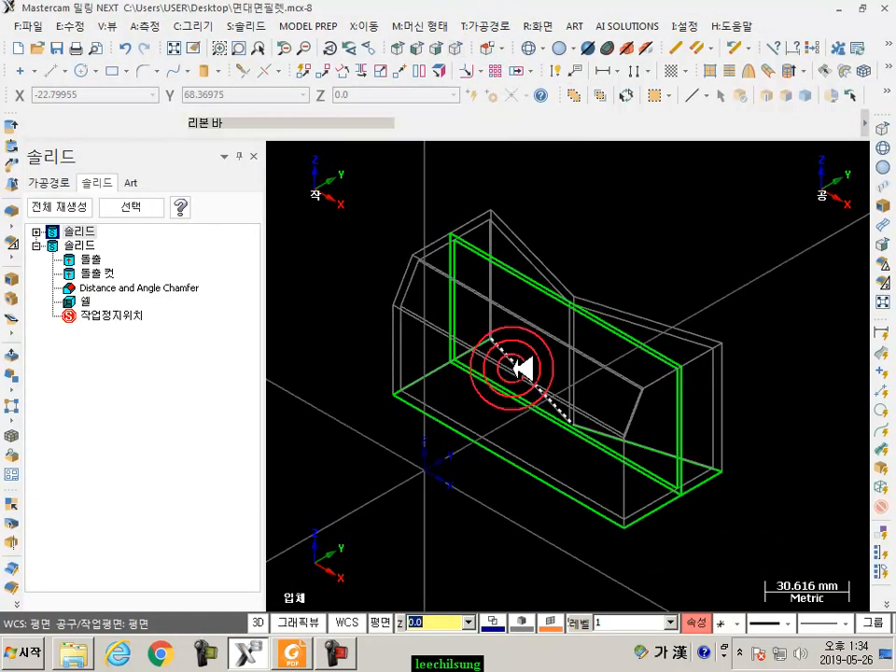
left_click(564, 48)
scroll(627, 462, "down", 1)
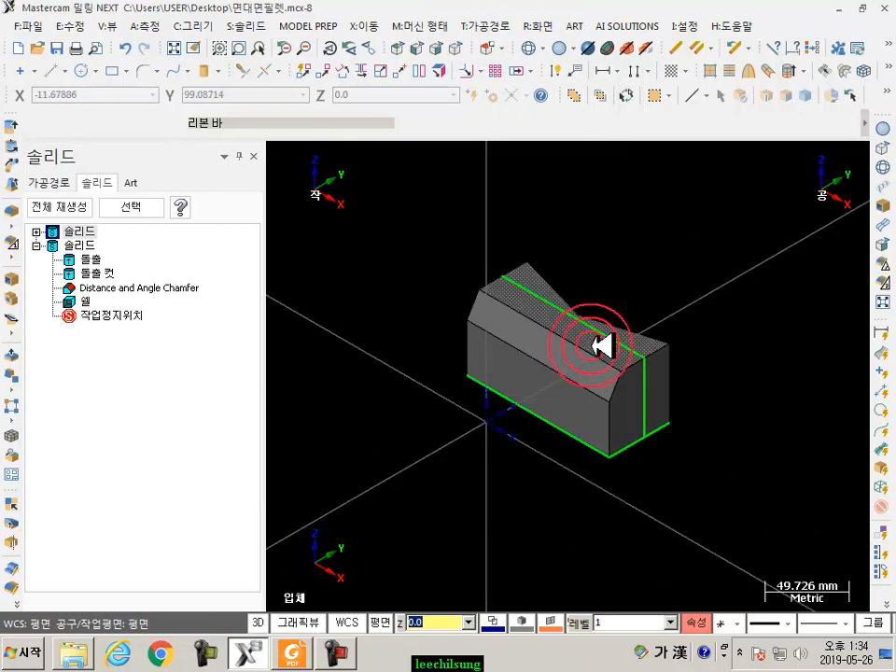
left_click(607, 318)
left_click(539, 25)
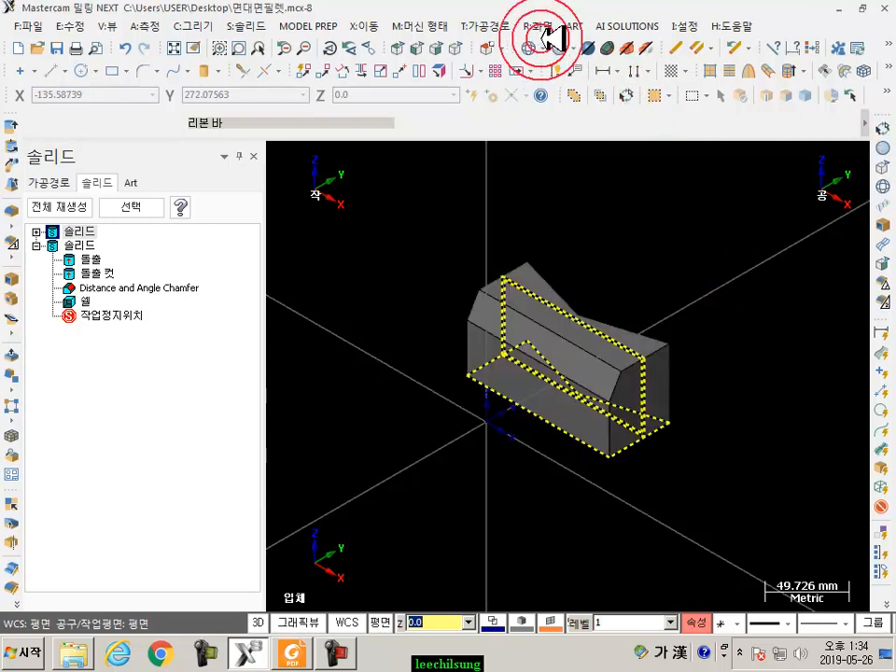
left_click(572, 112)
left_click(595, 253)
scroll(605, 255, "up", 1)
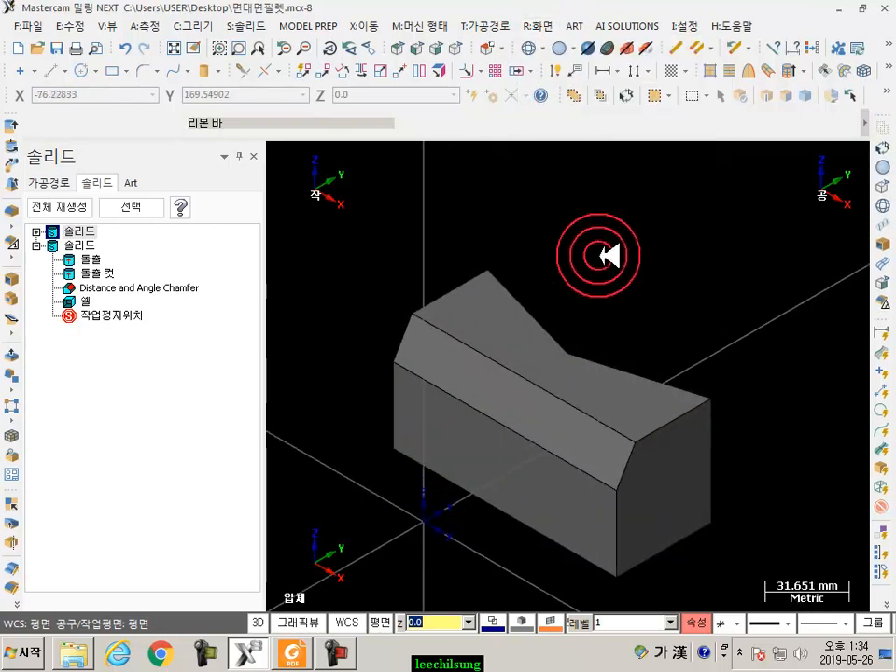
scroll(605, 255, "down", 1)
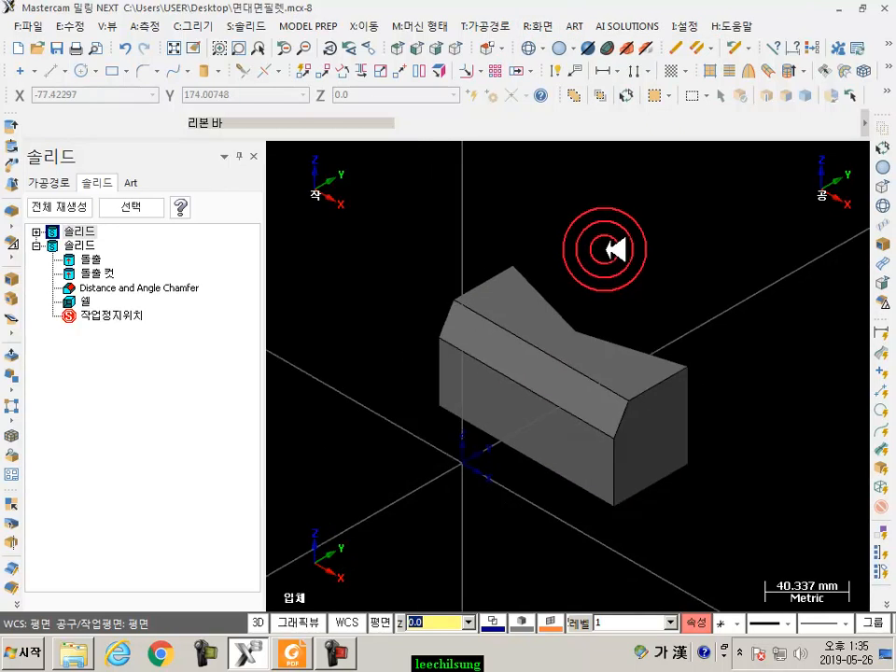
Set up a Trim by Plane on the shelled block, using the named front plane (정면).
left_click(245, 25)
left_click(269, 186)
left_click(419, 187)
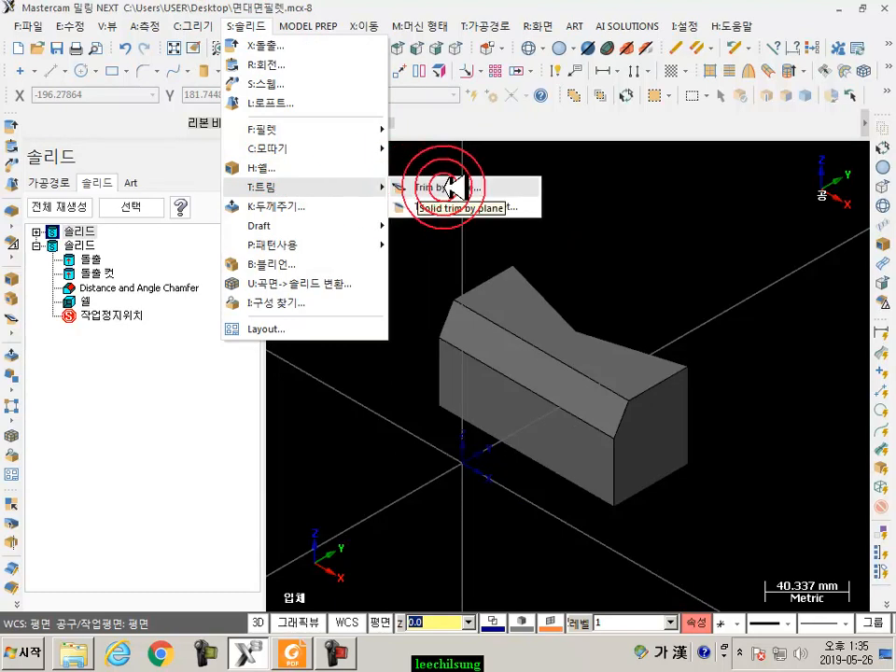
left_click(449, 187)
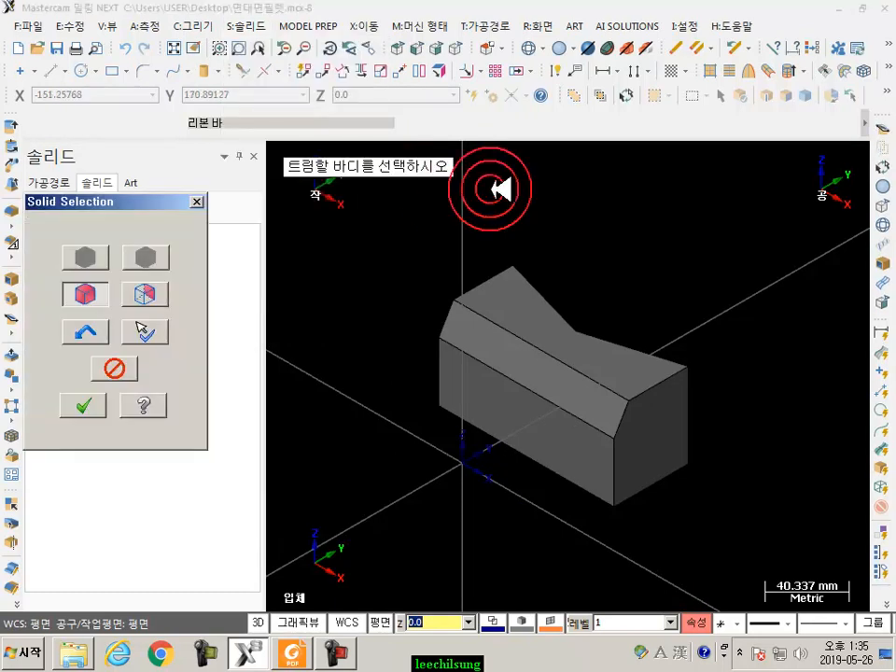
left_click(448, 351)
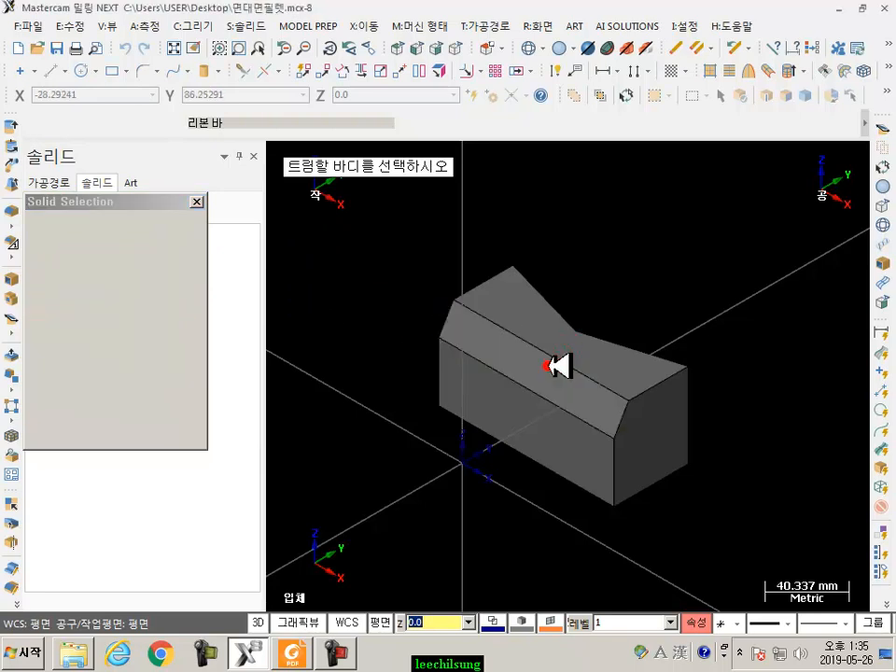
left_click(565, 338)
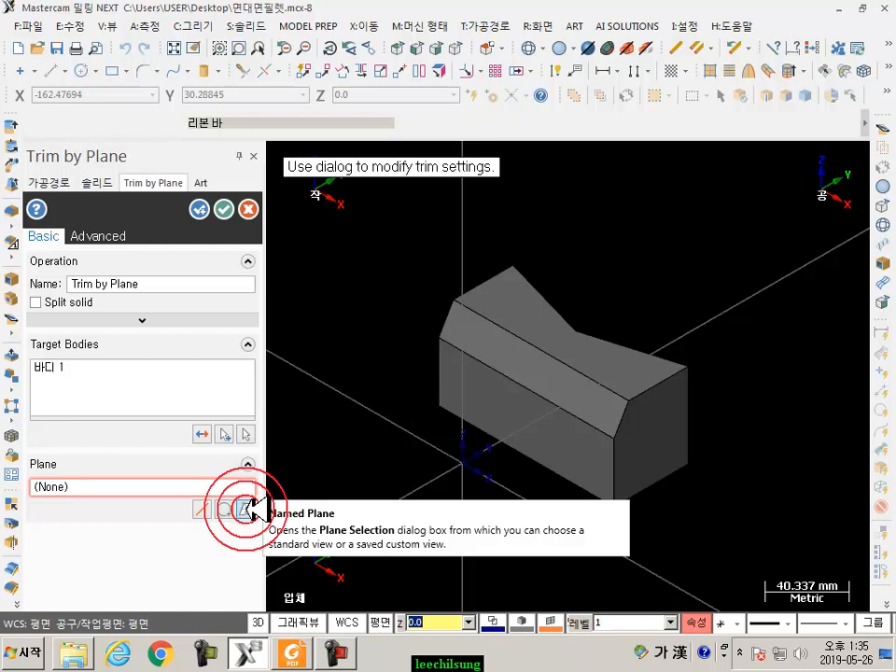
left_click(244, 509)
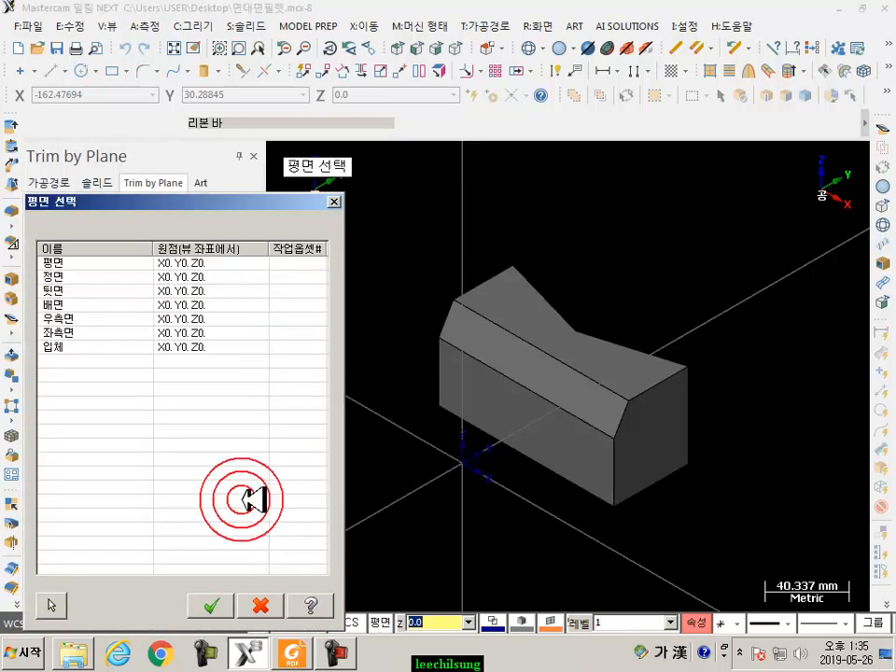
left_click(90, 277)
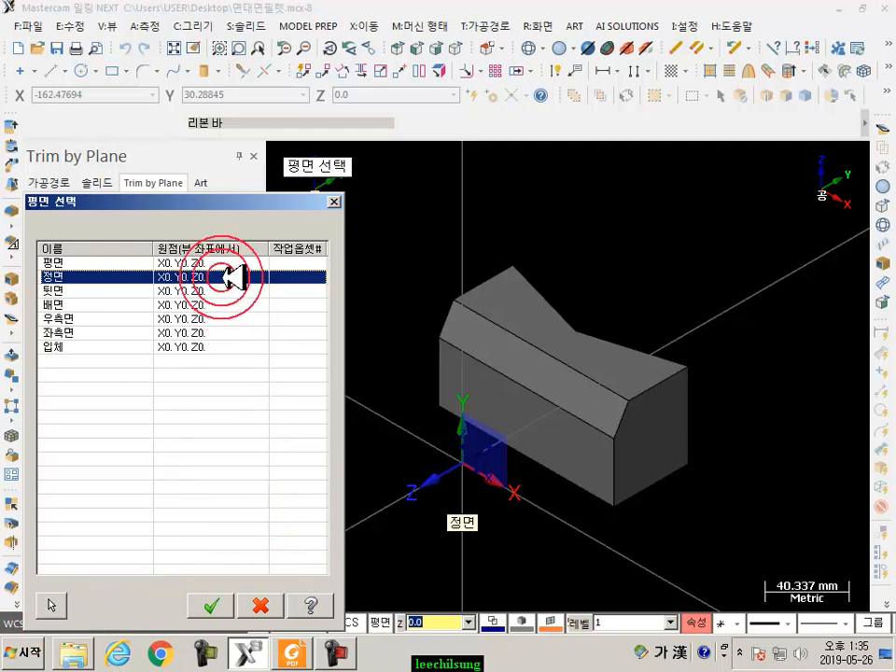
left_click(222, 605)
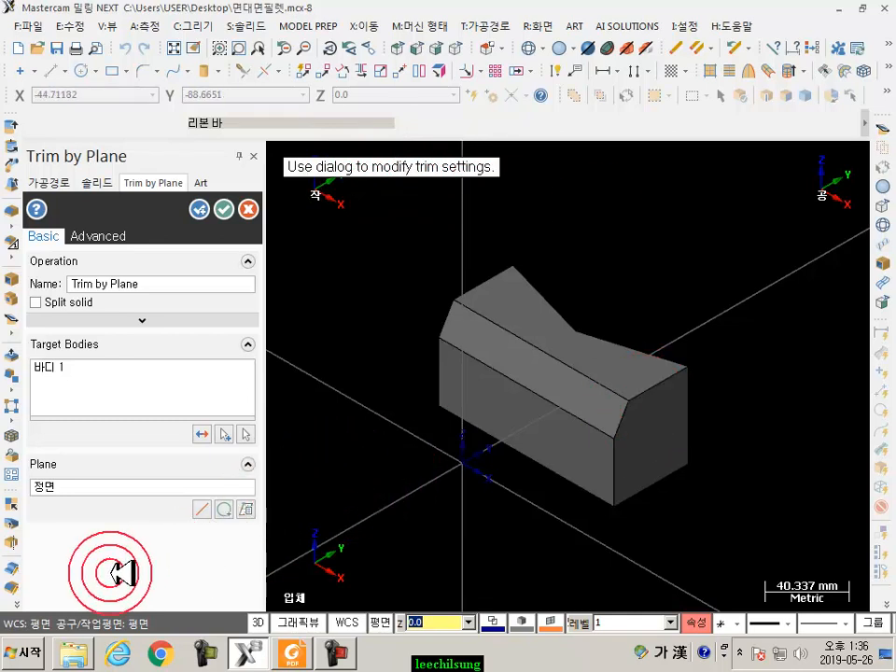
left_click(247, 464)
left_click(248, 464)
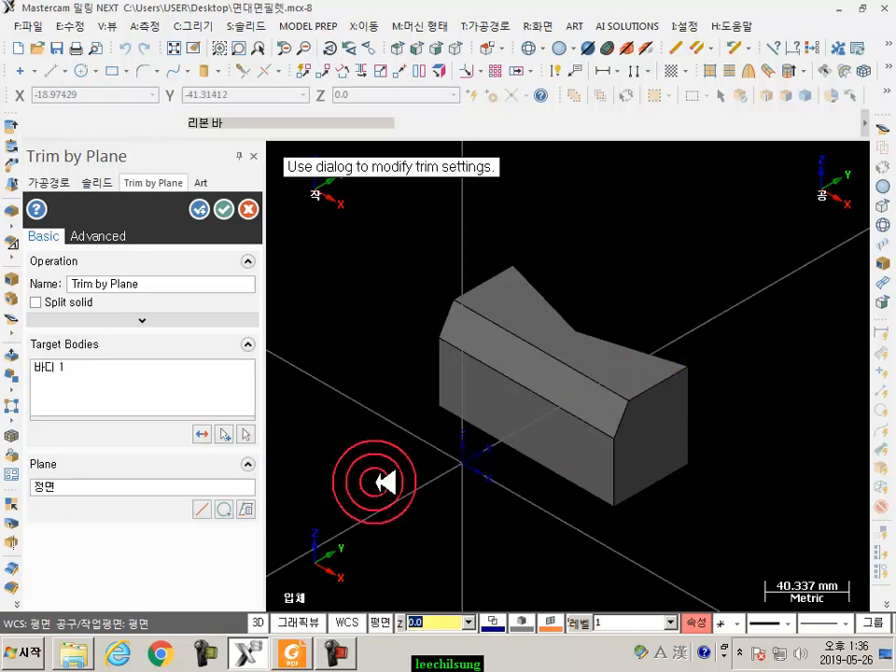
left_click(231, 509)
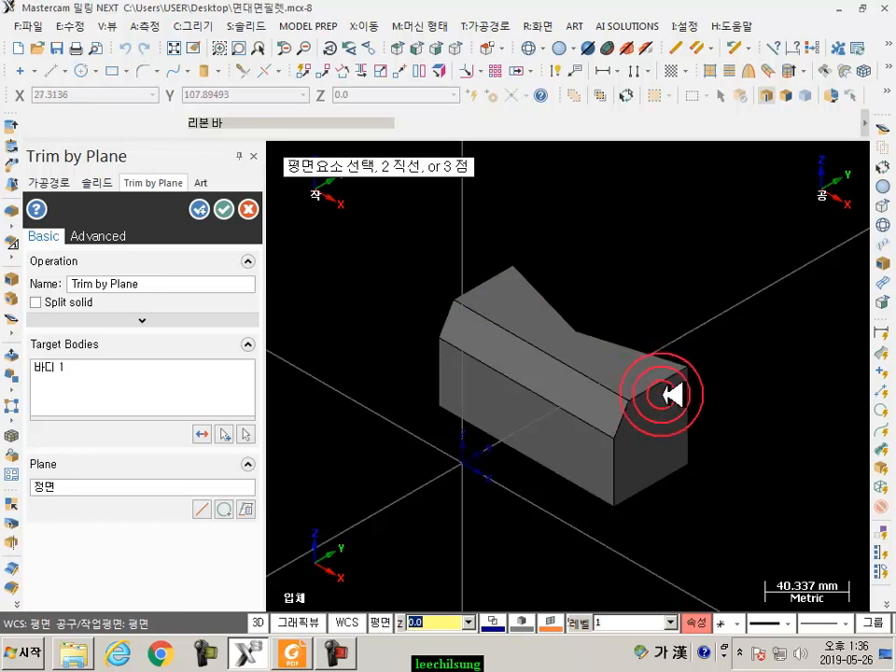
scroll(683, 381, "up", 4)
scroll(752, 327, "down", 3)
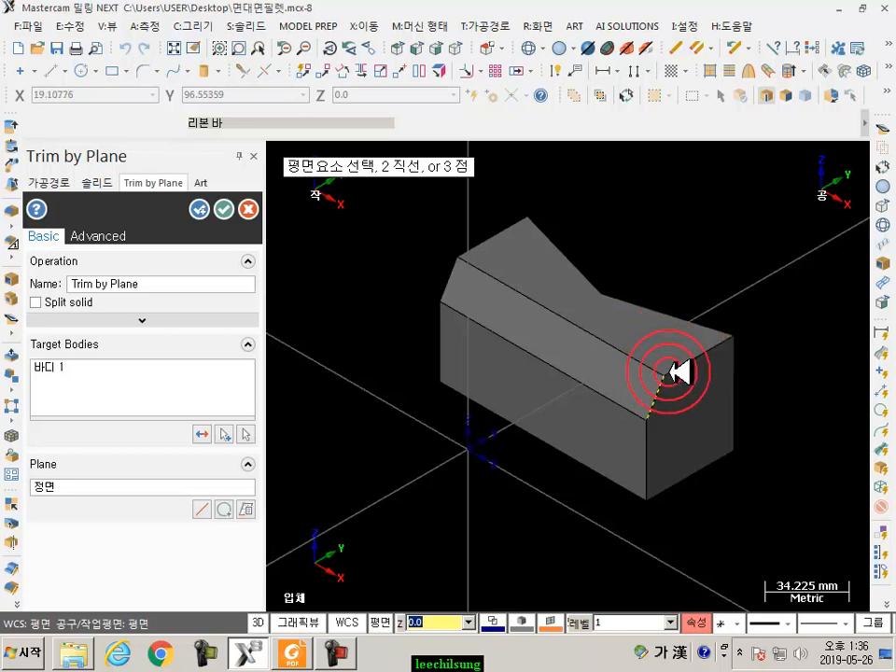
scroll(675, 372, "up", 4)
scroll(657, 369, "down", 4)
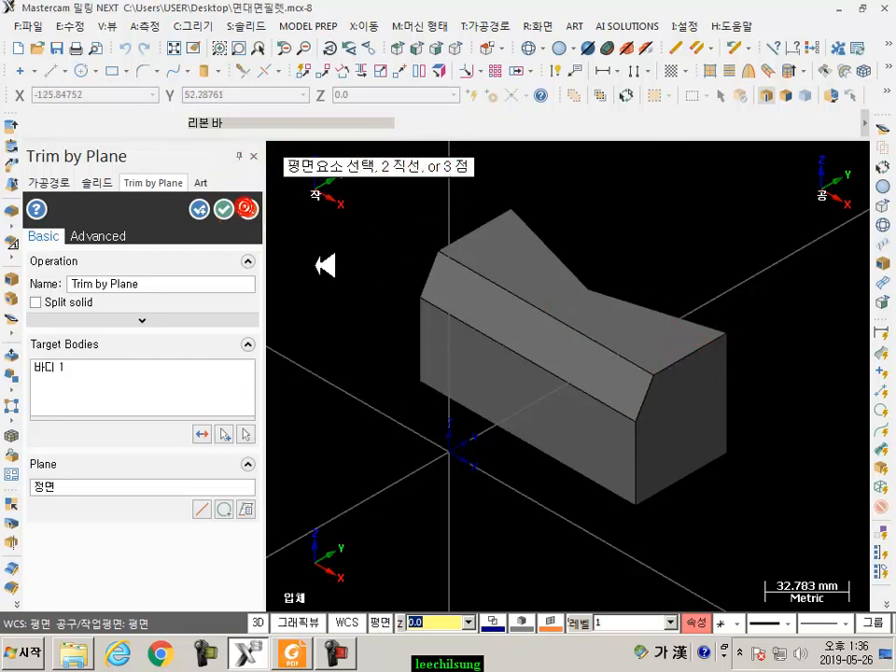
key("Escape")
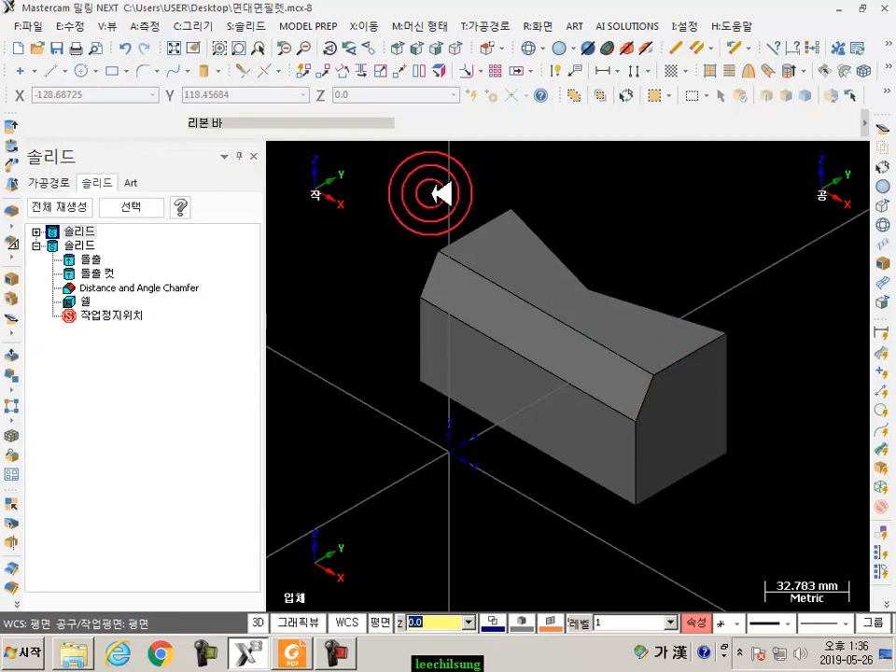
Draw a lengthwise line across the block's top face, joining the midpoints of its two end edges.
scroll(476, 295, "down", 1)
scroll(646, 288, "up", 1)
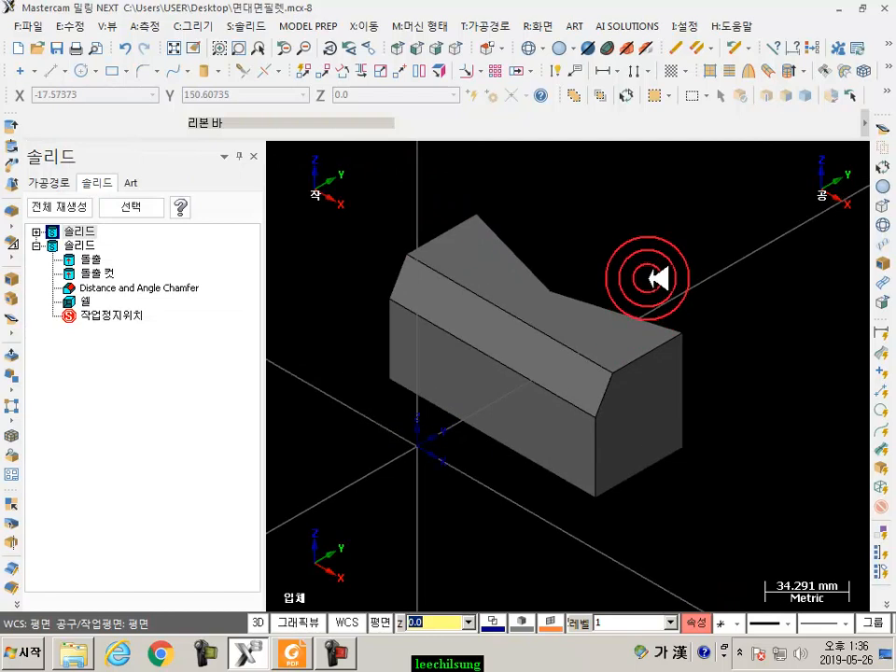
scroll(566, 270, "up", 1)
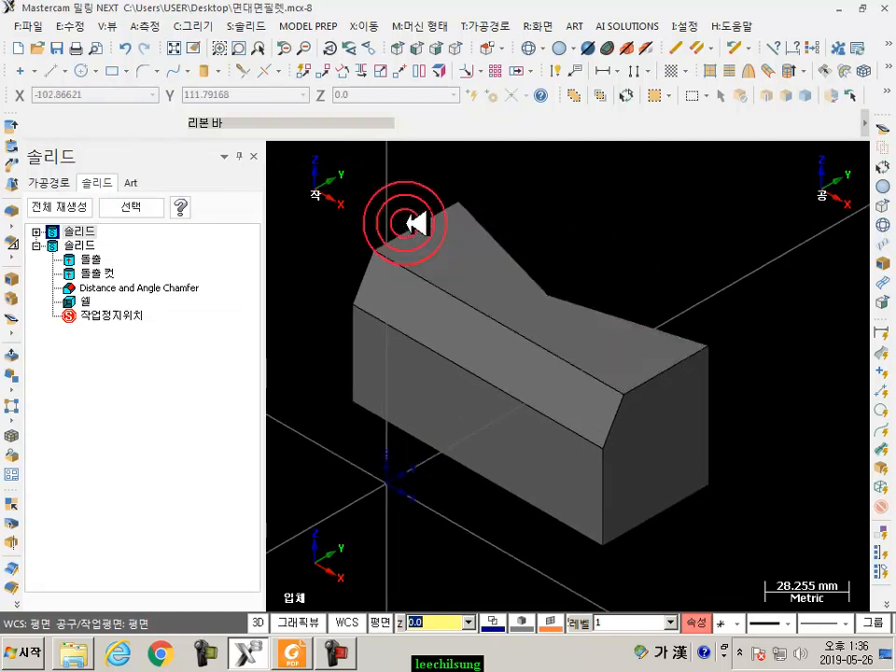
scroll(625, 340, "down", 1)
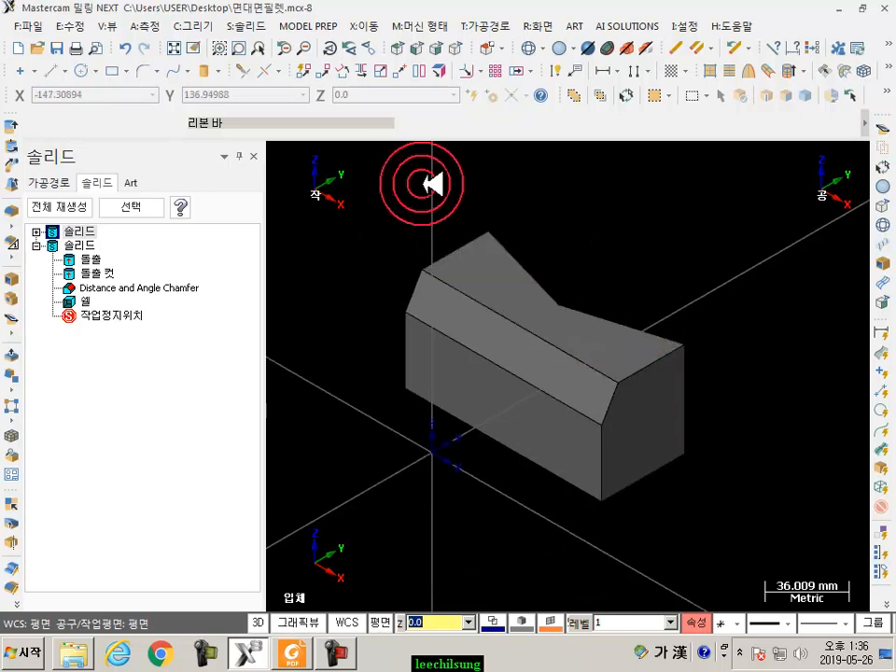
left_click(54, 71)
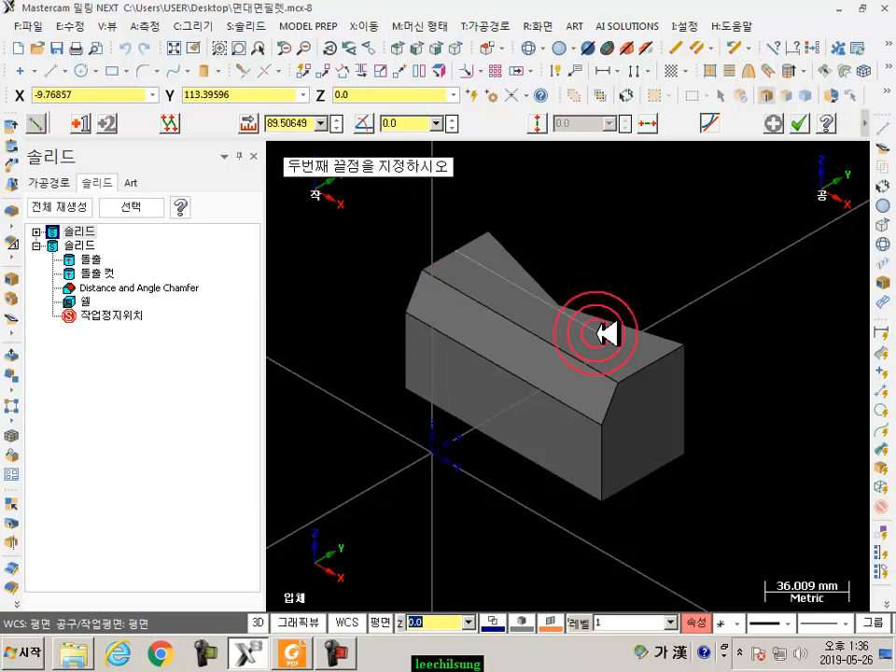
left_click(664, 364)
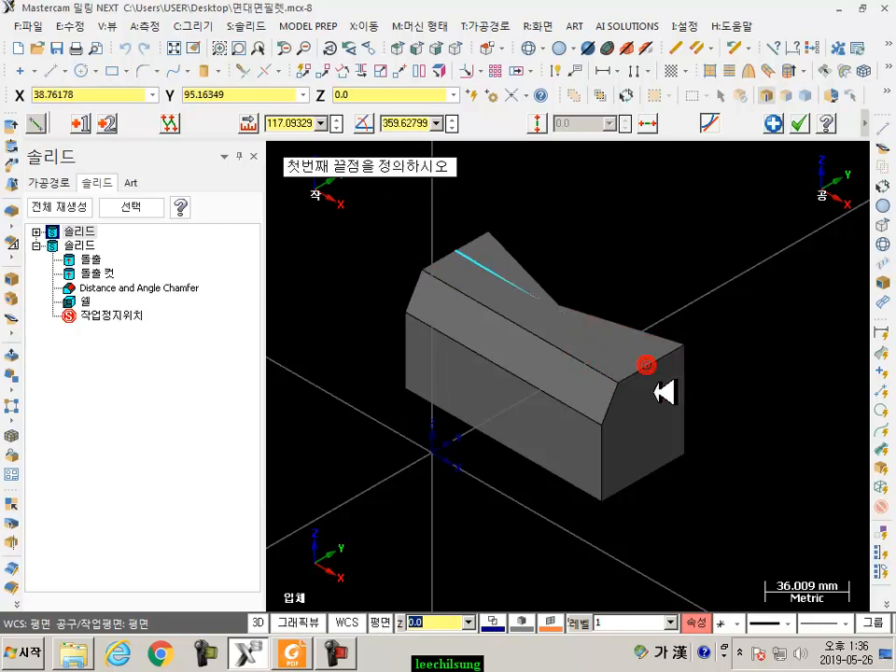
scroll(664, 346, "up", 2)
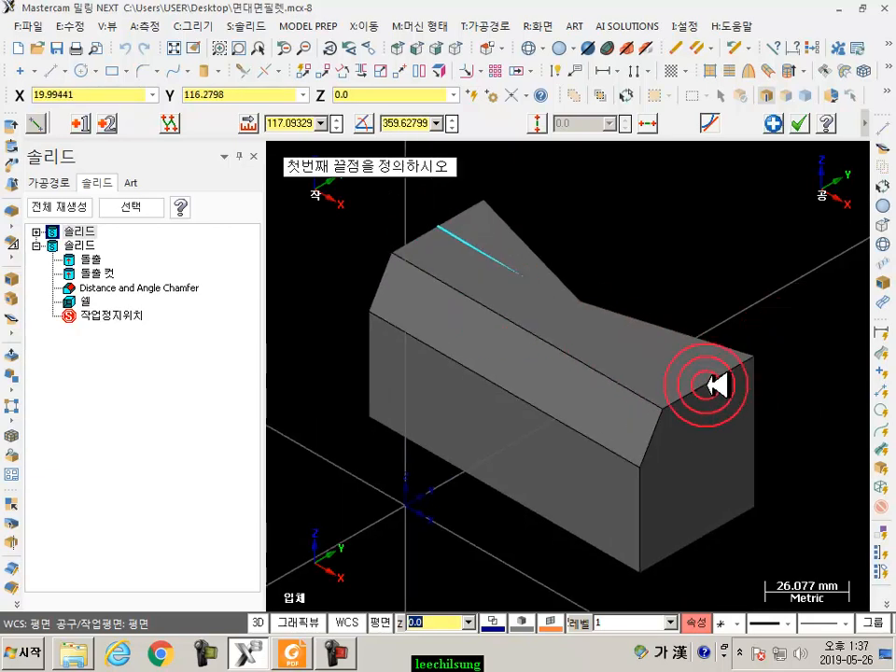
middle_click_drag(733, 355, 790, 334)
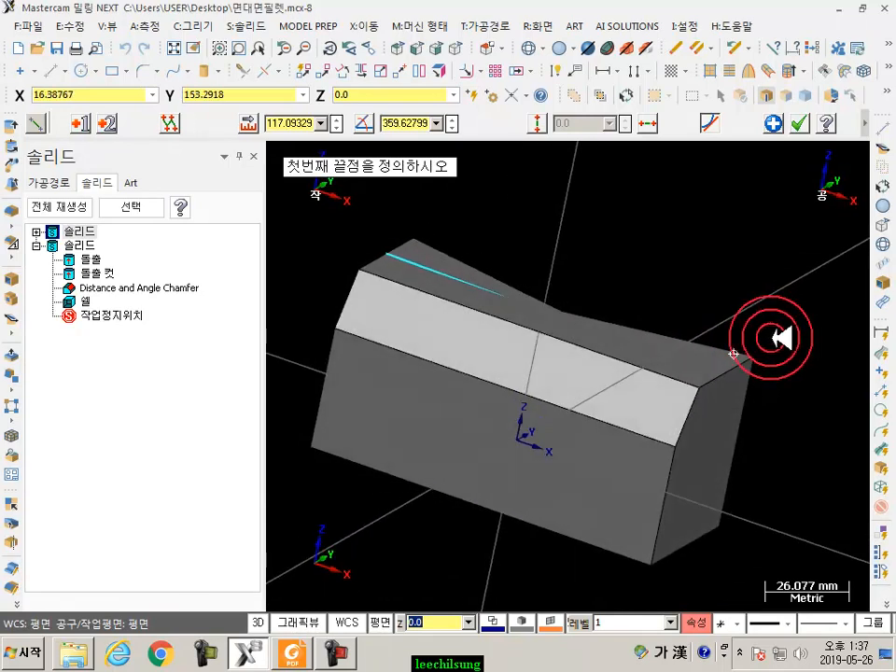
left_click(105, 122)
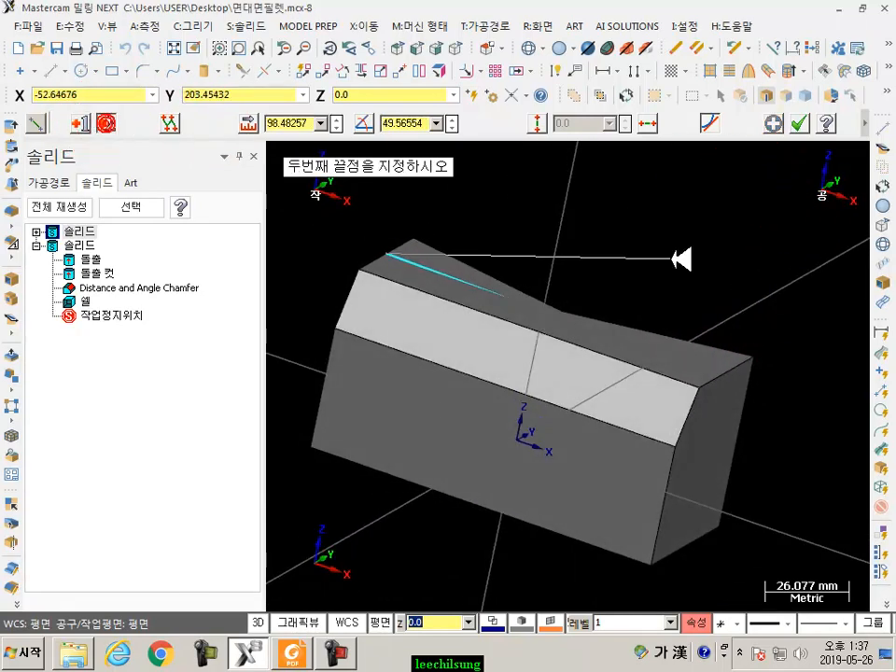
middle_click_drag(798, 327, 754, 365)
left_click(731, 350)
Draw a second line down the block's end face, from the top line's end to the midpoint of the bottom edge.
left_click(701, 510)
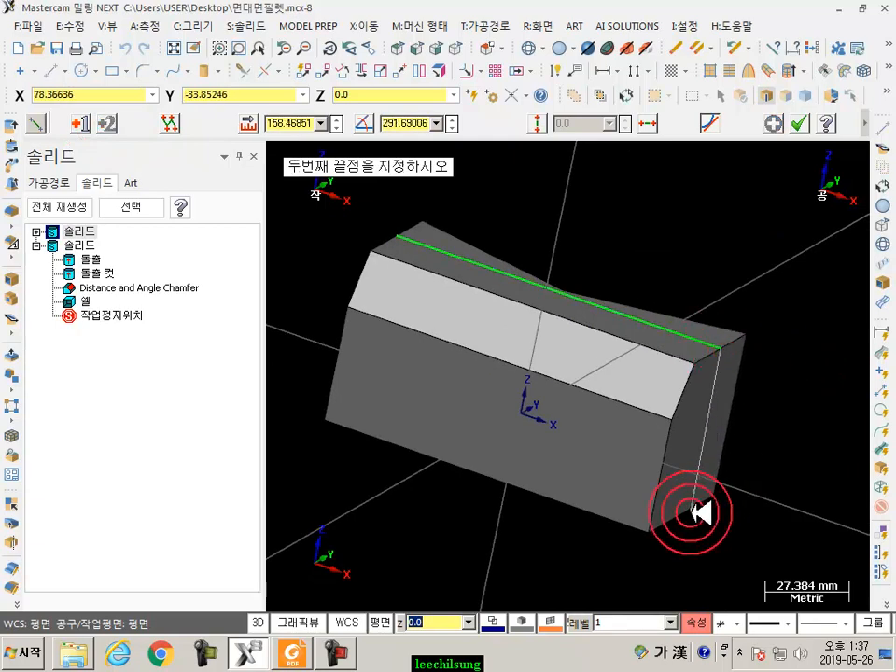
middle_click_drag(705, 512, 670, 367)
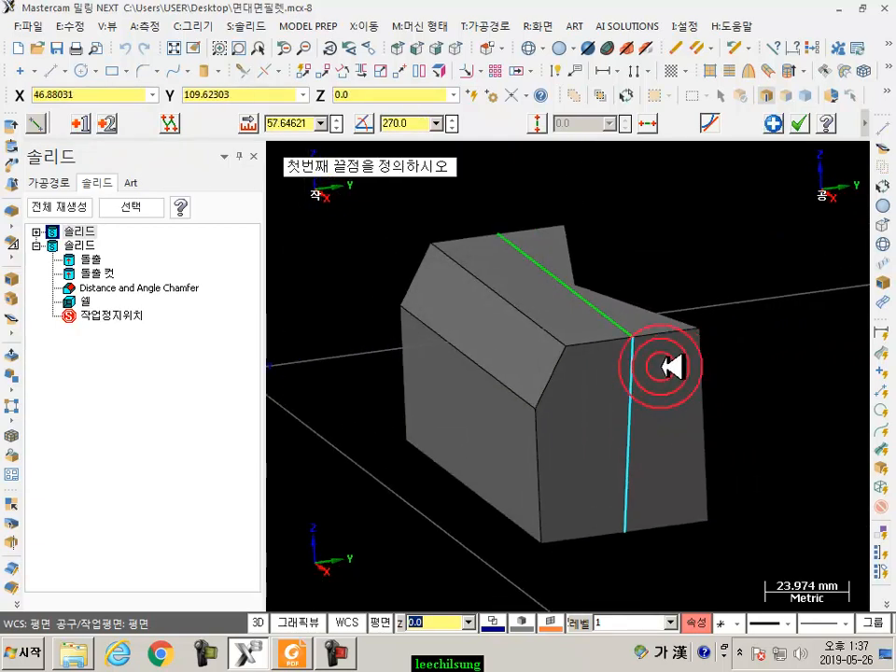
left_click(799, 123)
scroll(608, 234, "down", 1)
middle_click_drag(608, 234, 627, 229)
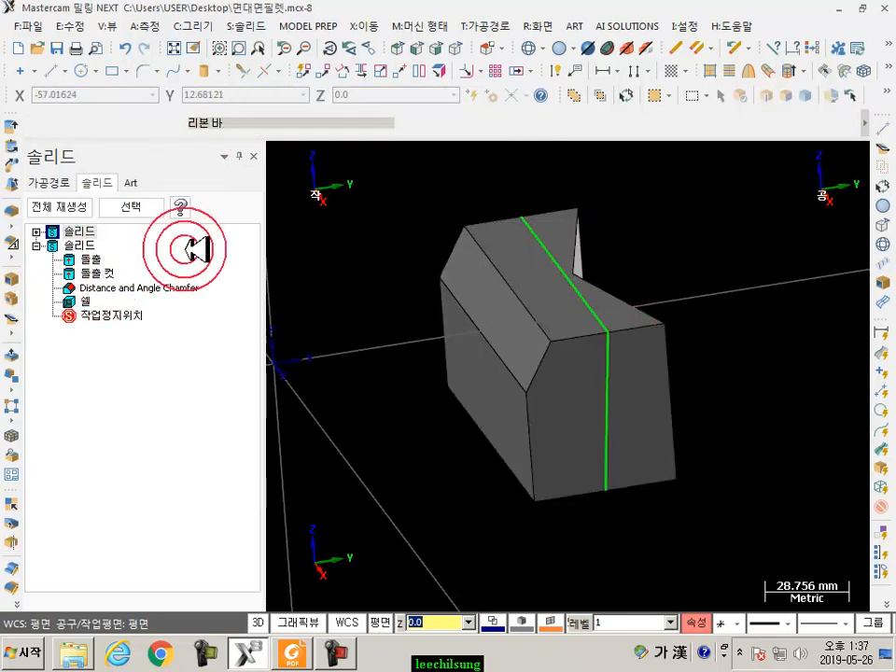
Set up a Trim by Plane on the block with the plane defined by the two green lines, and reverse the kept side.
left_click(884, 146)
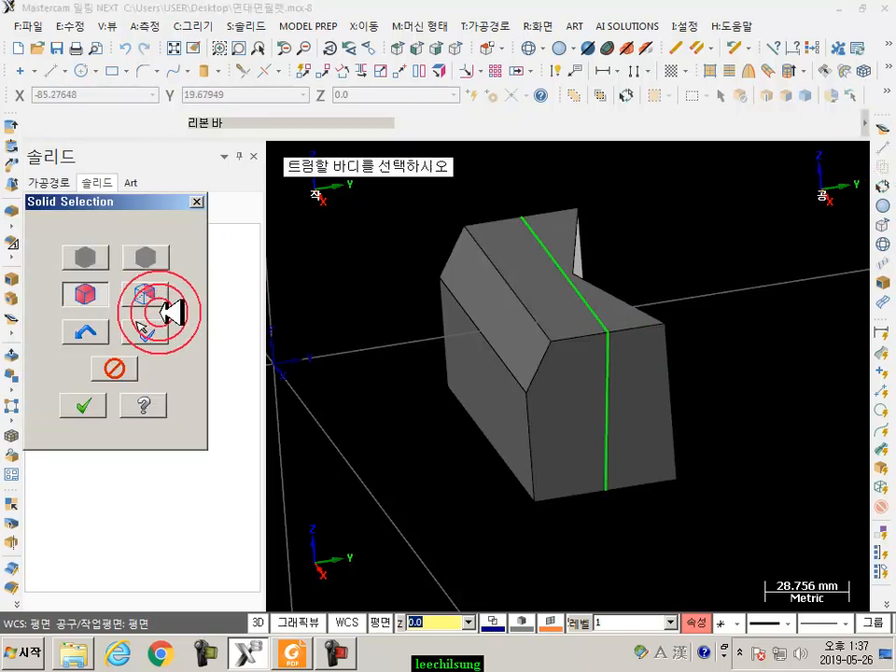
left_click(524, 340)
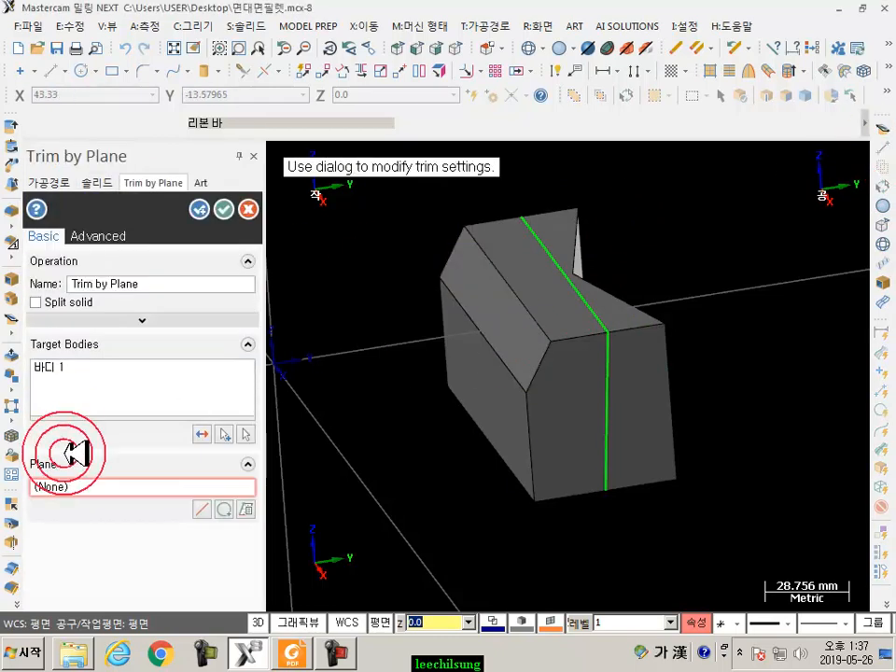
left_click(231, 508)
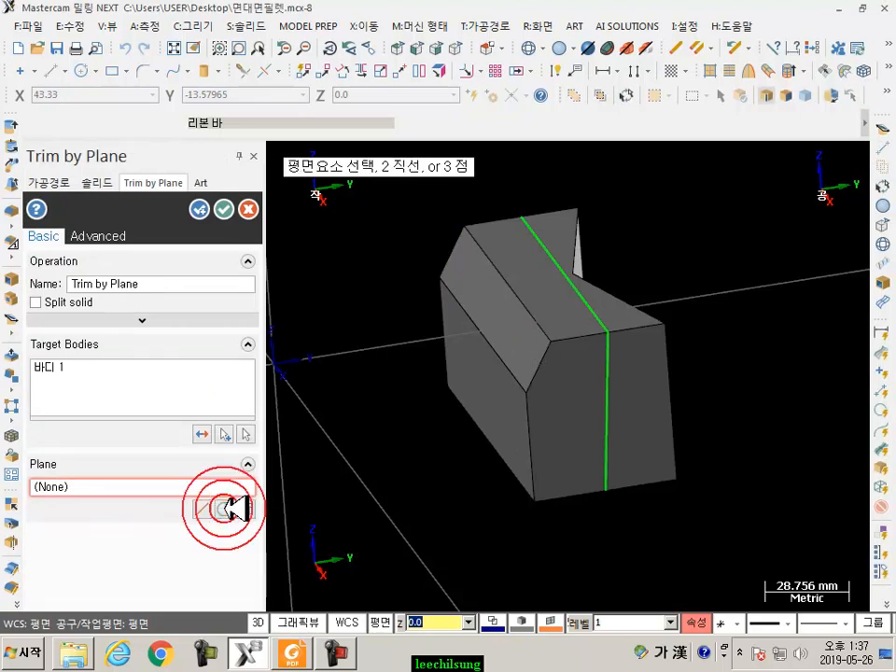
left_click(533, 294)
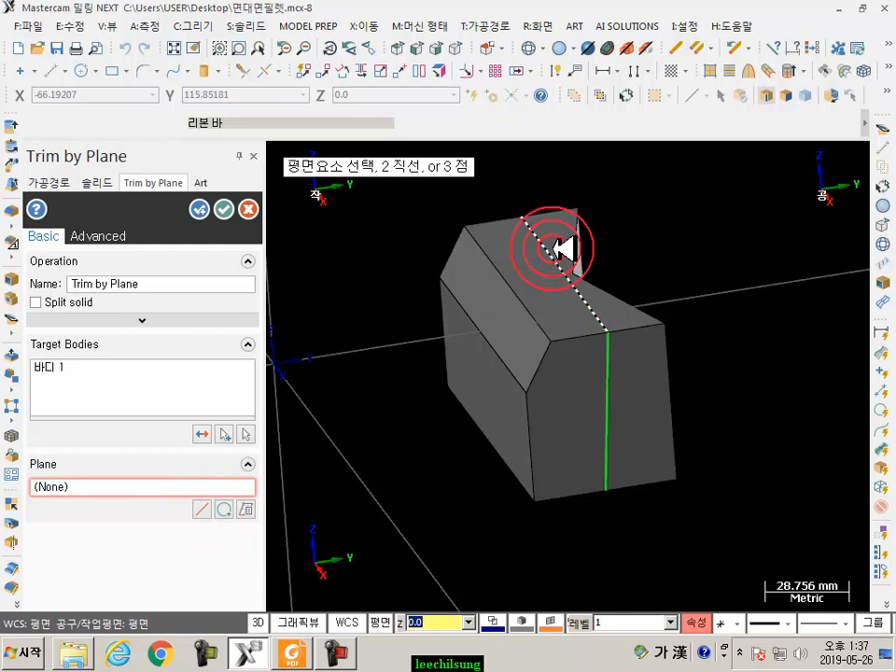
left_click(599, 381)
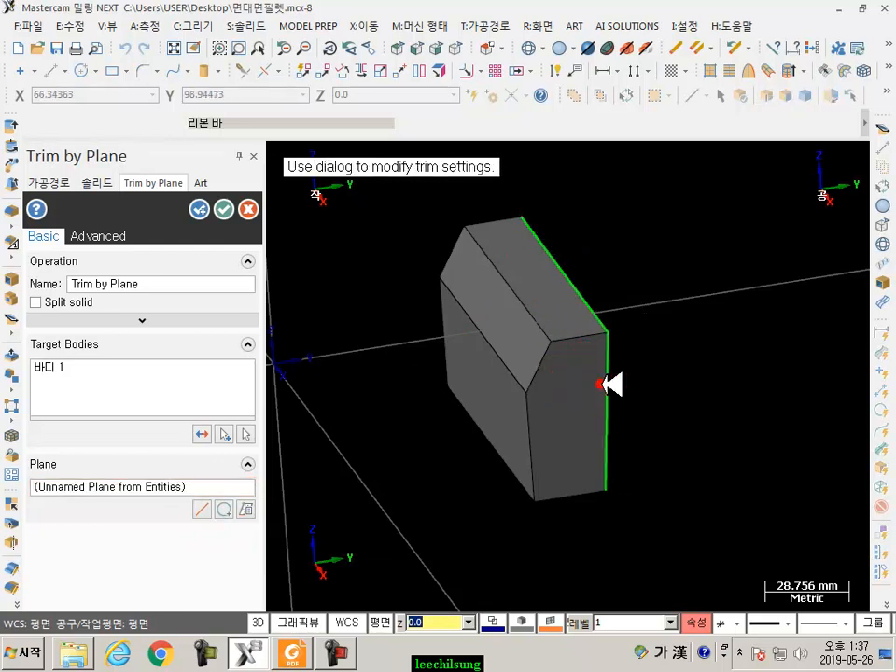
middle_click_drag(454, 330, 562, 304)
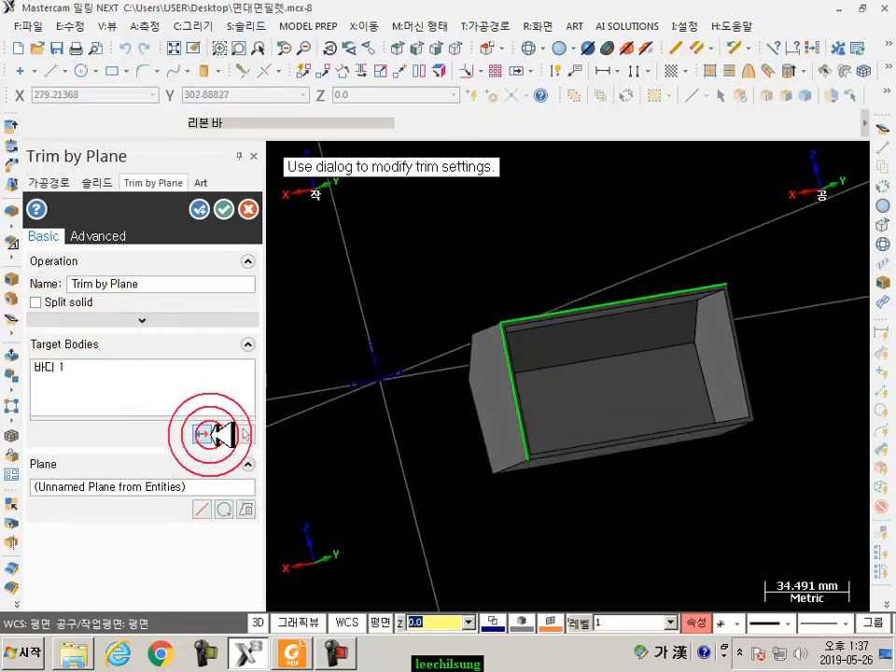
left_click(213, 434)
Examine the trimmed block's hollow interior and wall thickness from several angles in the preview.
middle_click_drag(391, 373, 644, 196)
scroll(645, 196, "down", 1)
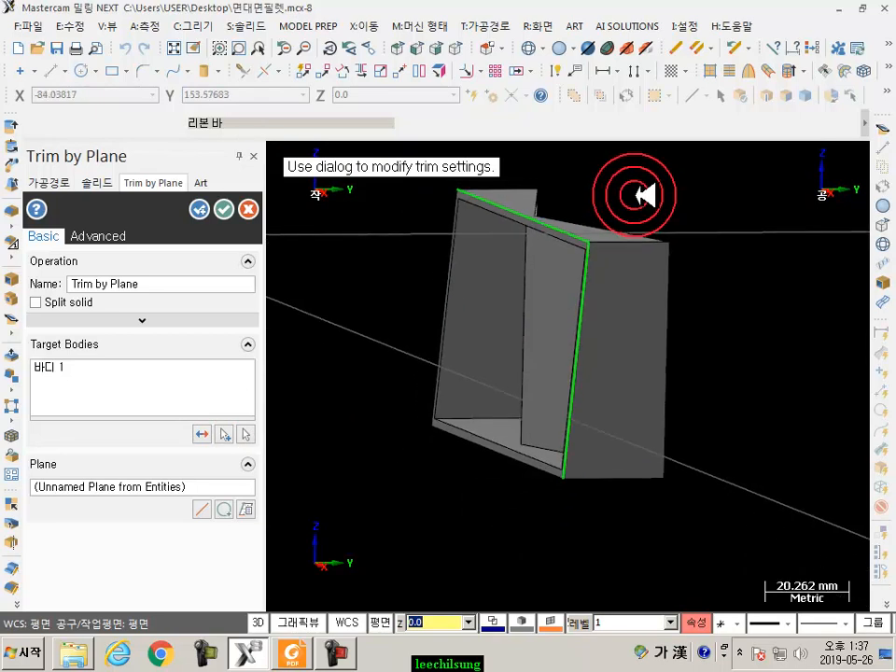
scroll(644, 187, "down", 1)
scroll(632, 168, "up", 2)
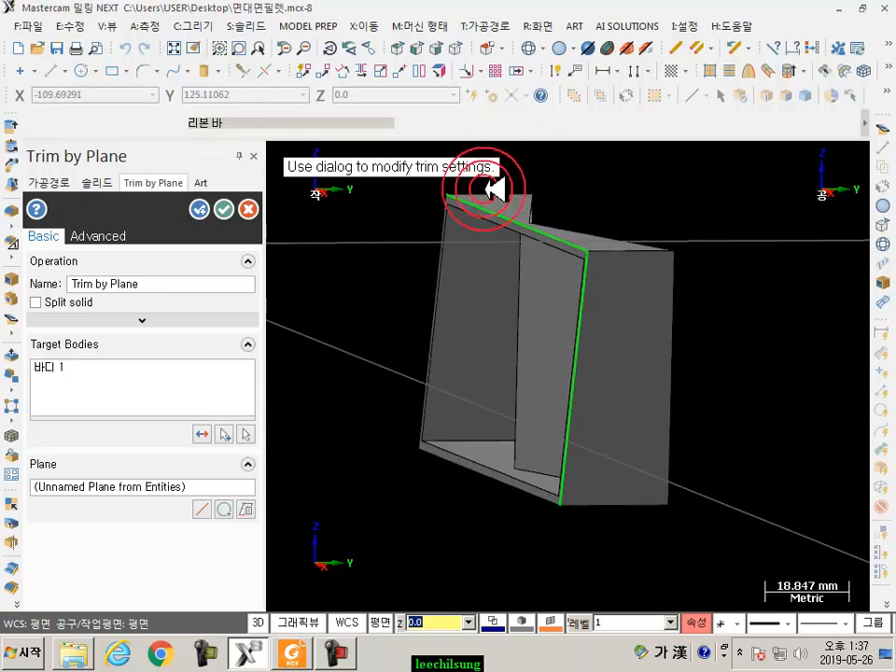
scroll(753, 270, "down", 1)
middle_click_drag(682, 200, 728, 221)
scroll(666, 439, "down", 4)
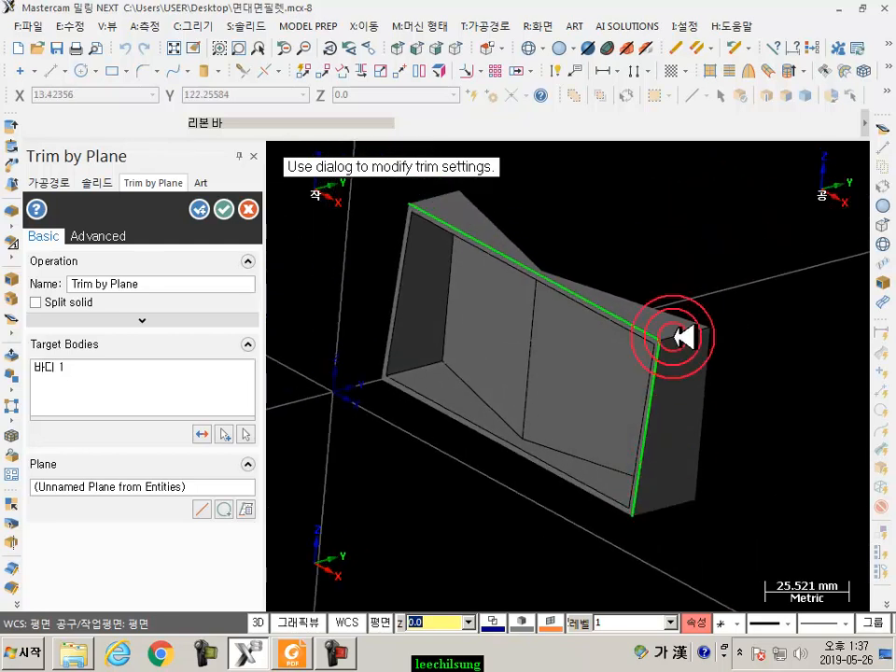
scroll(618, 263, "up", 1)
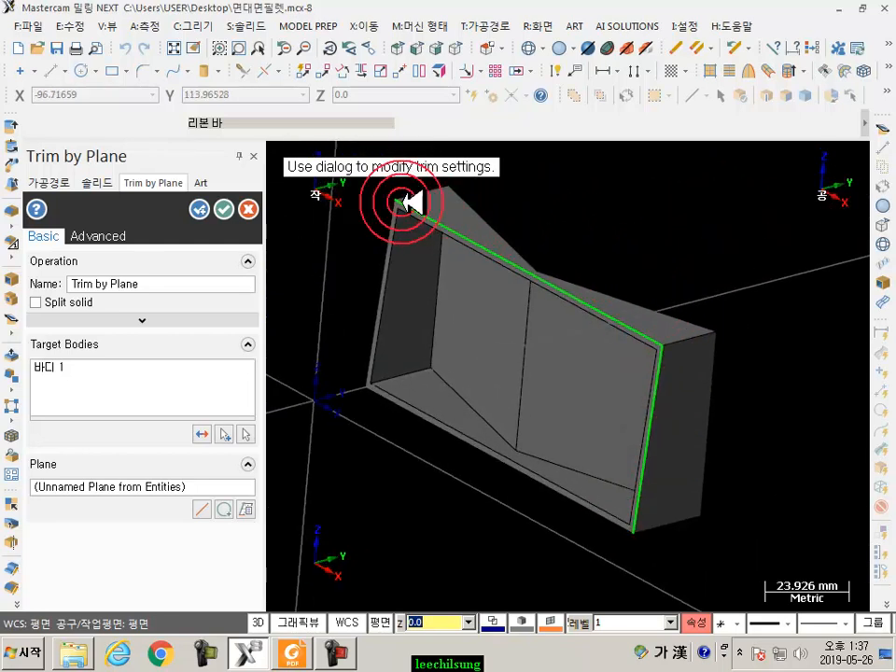
middle_click_drag(402, 202, 563, 436)
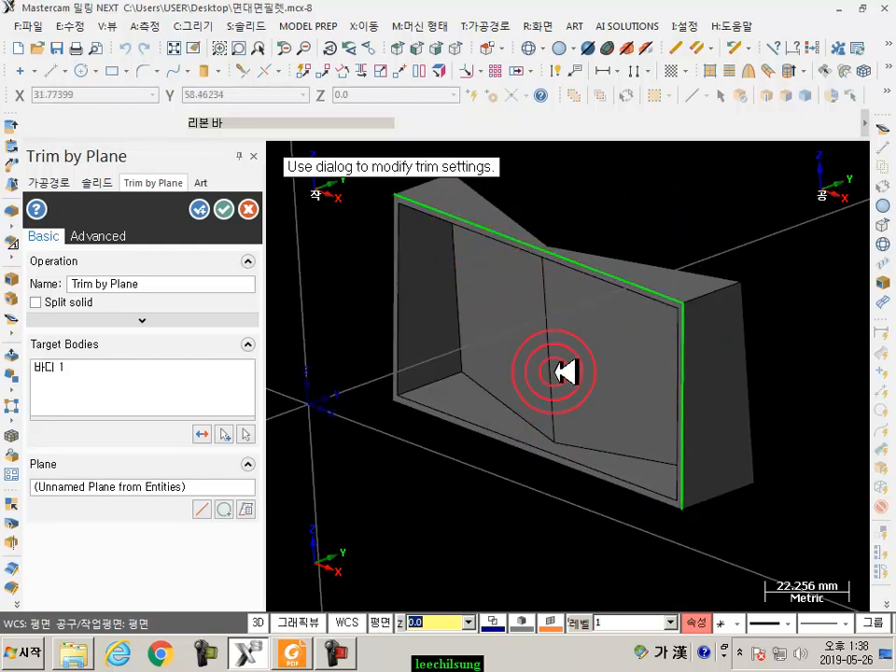
scroll(567, 441, "down", 5)
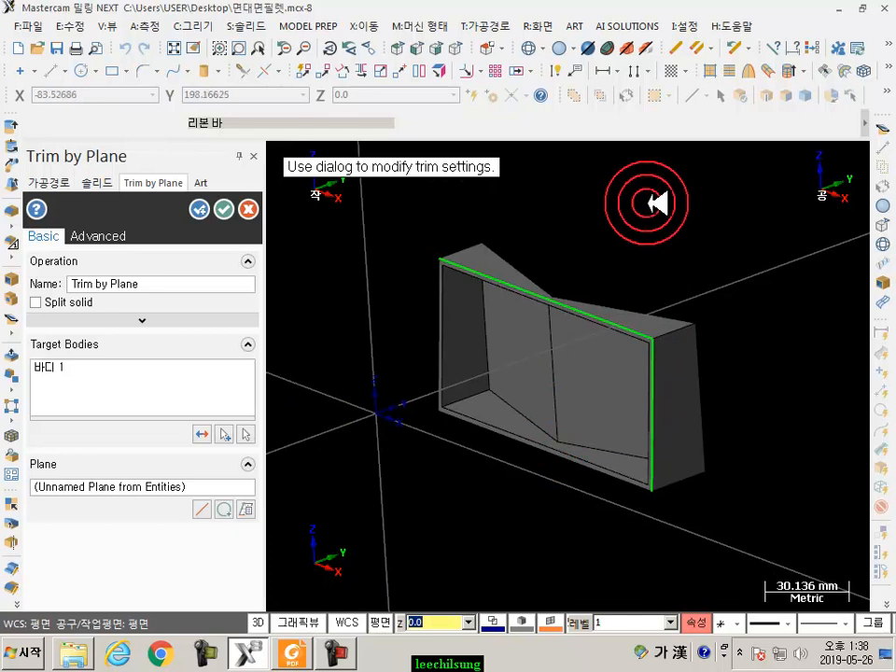
Try to define the trim plane from a single green line instead, and close the trim.
left_click(203, 508)
scroll(487, 557, "up", 1)
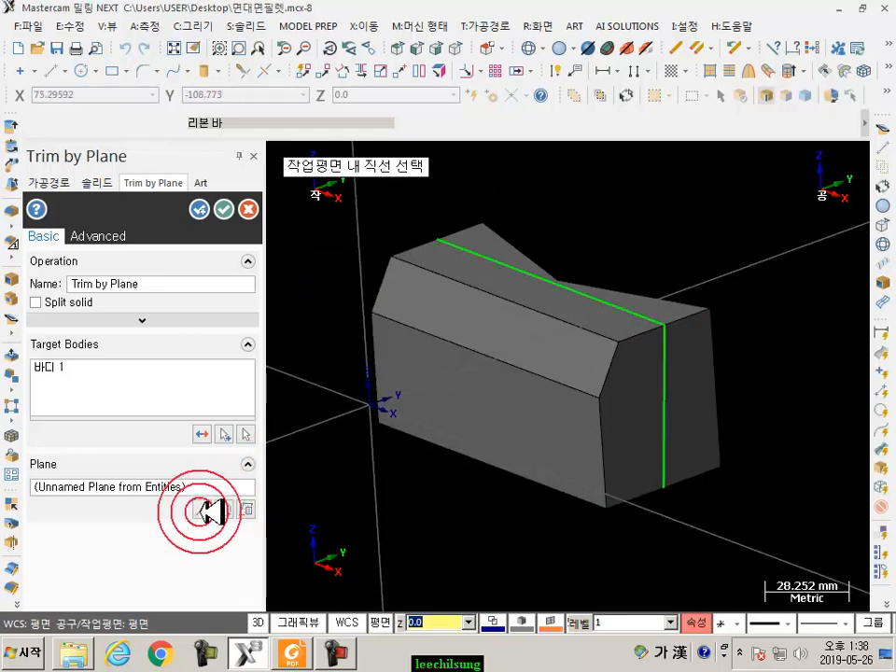
left_click(647, 338)
scroll(723, 353, "down", 3)
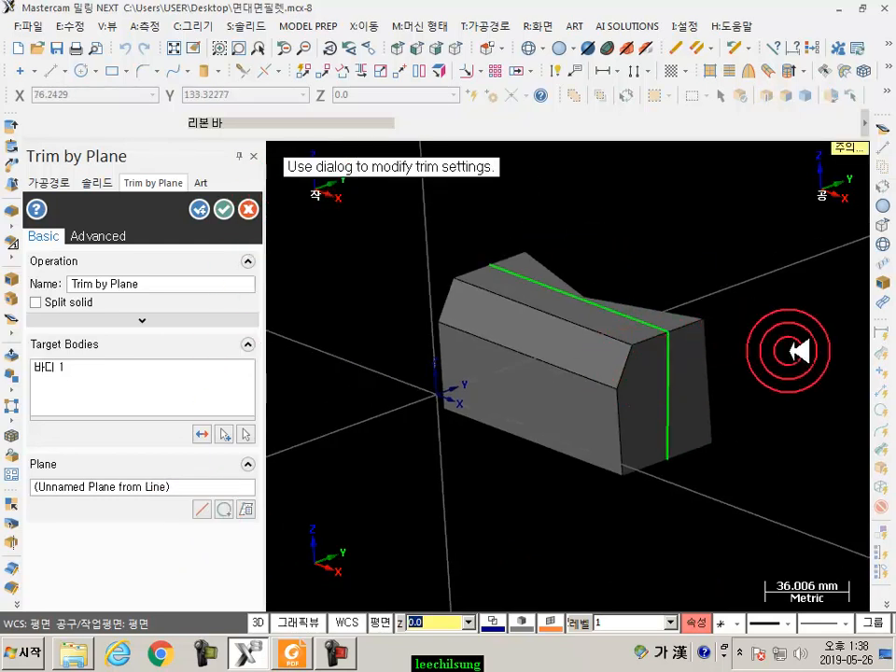
middle_click_drag(764, 357, 781, 370)
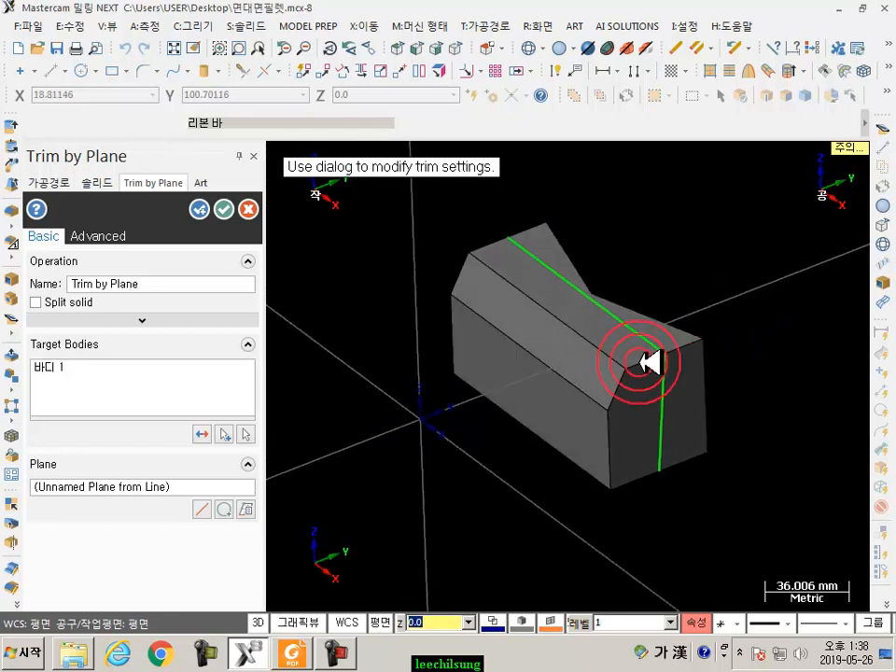
middle_click_drag(605, 348, 465, 315)
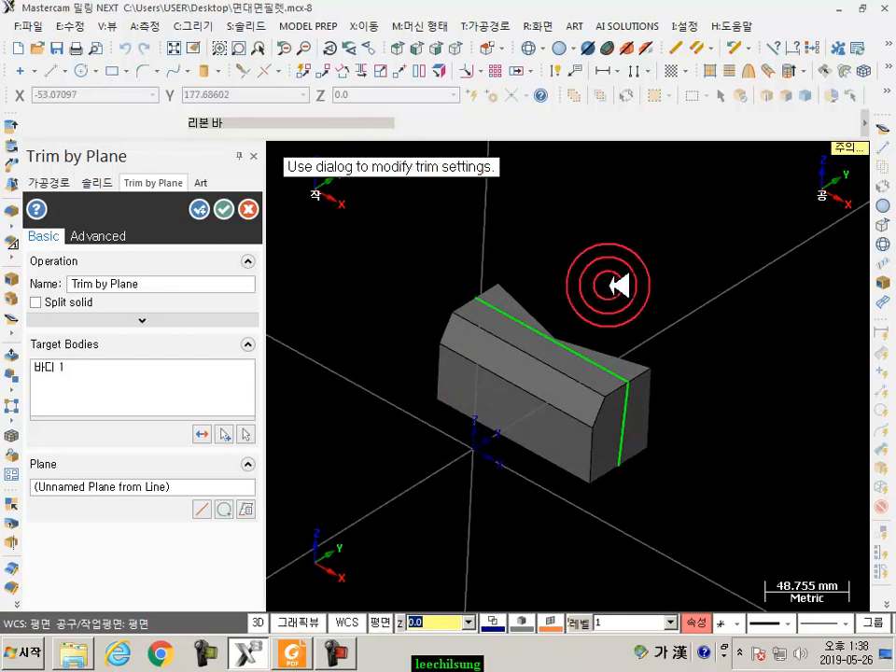
key("Return")
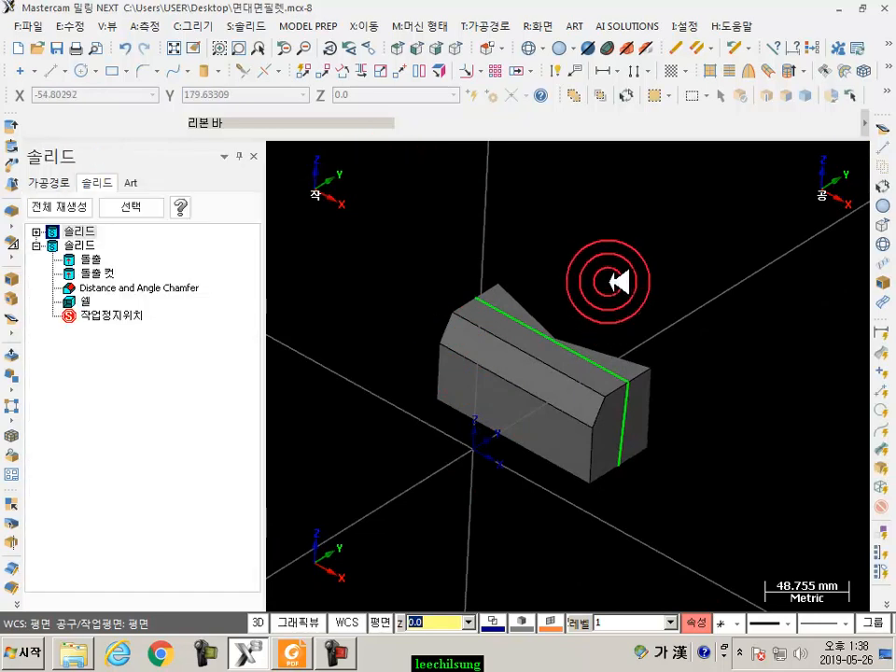
Start a Trim by Plane on the block and define the plane from the chamfer's lower edge line.
left_click(885, 157)
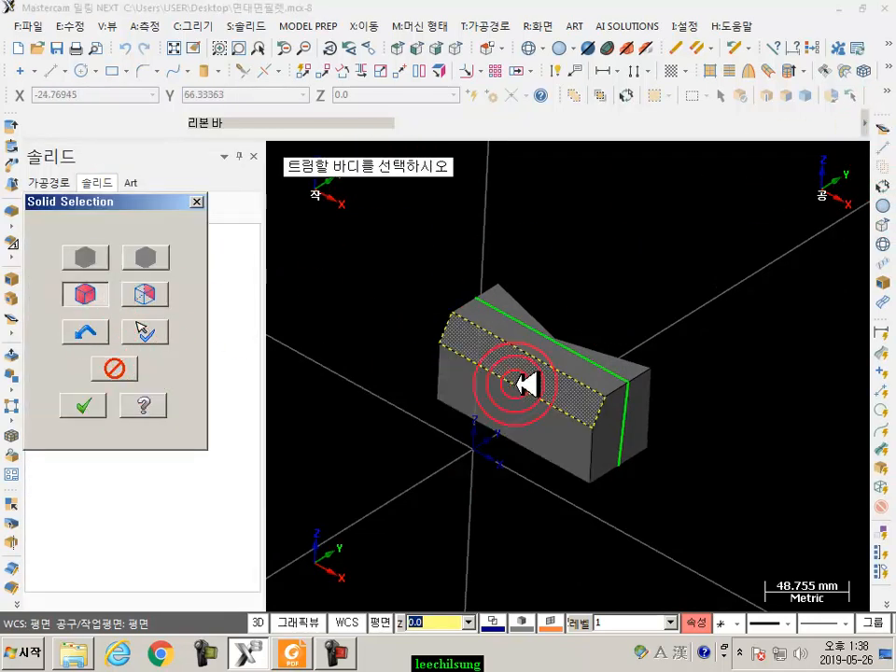
left_click(512, 383)
left_click(201, 508)
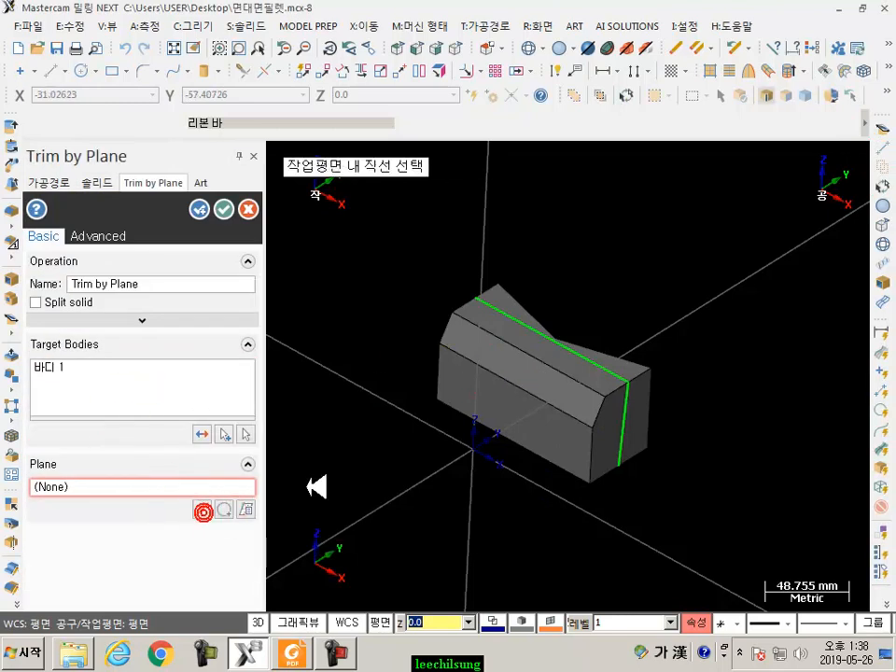
left_click(539, 399)
mouse_move(761, 468)
middle_mouse_down()
mouse_move(768, 481)
mouse_move(810, 487)
mouse_move(760, 481)
middle_mouse_up()
middle_click_drag(512, 390, 512, 390)
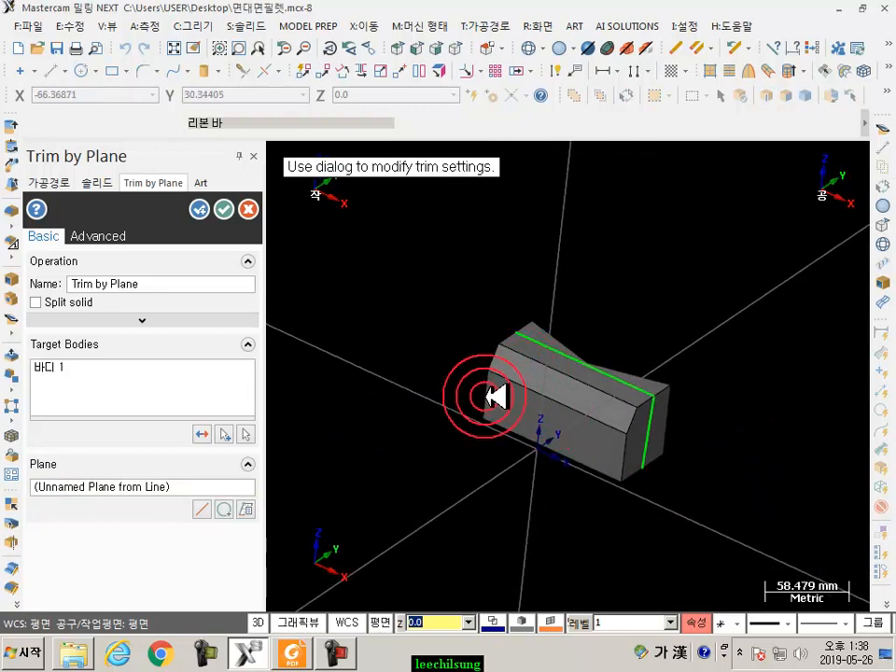
Try to define the trim plane from the block's vertical end edge and from the green top line, and leave the line selection.
left_click(202, 509)
left_click(487, 401)
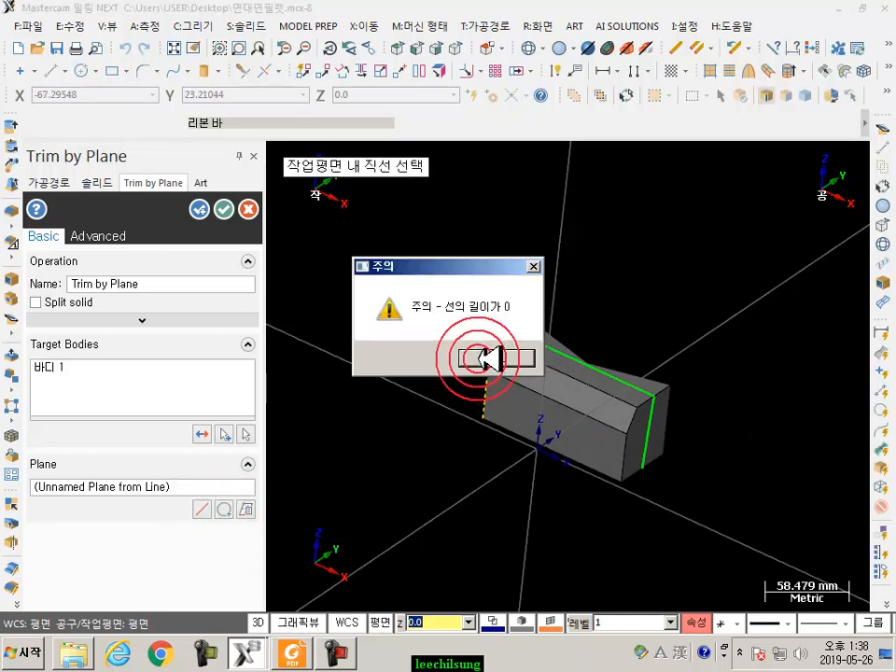
left_click(485, 358)
middle_click_drag(480, 355, 680, 360)
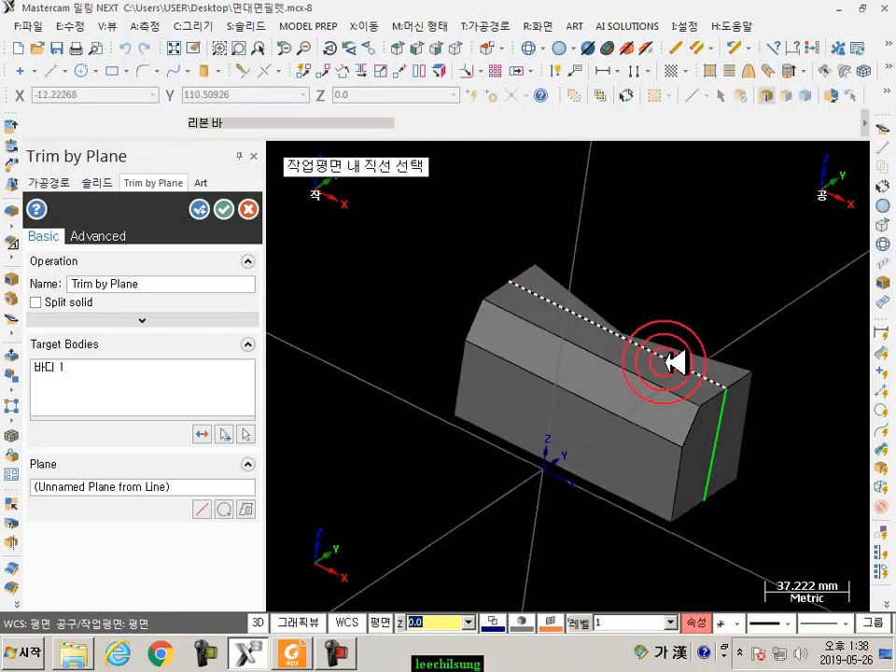
left_click(711, 360)
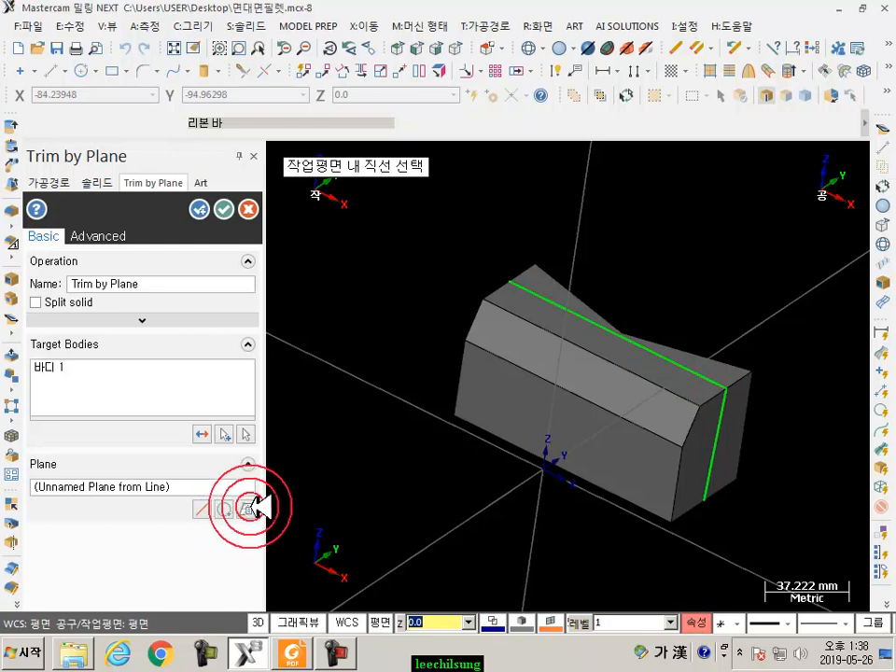
left_click(385, 623)
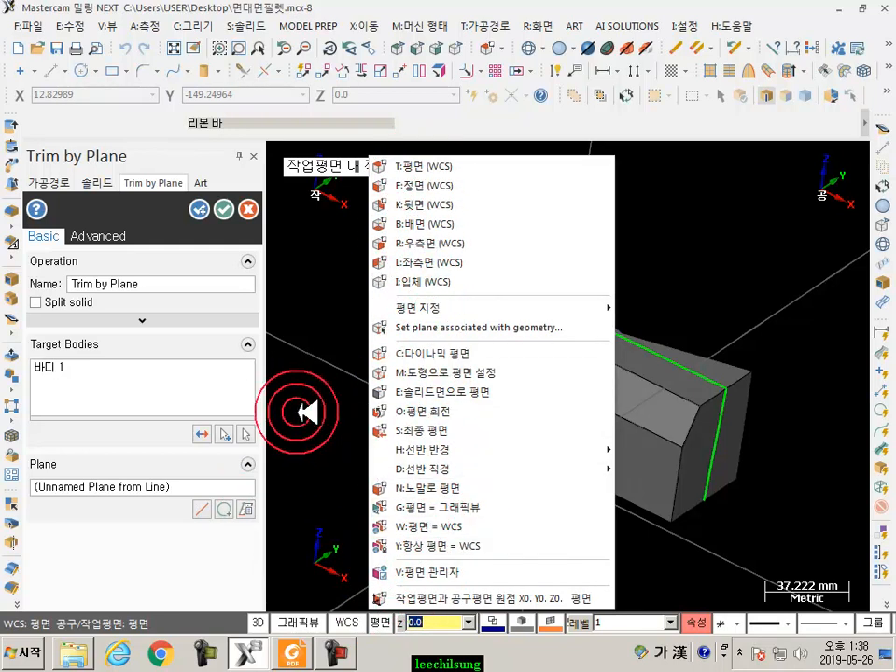
left_click(315, 411)
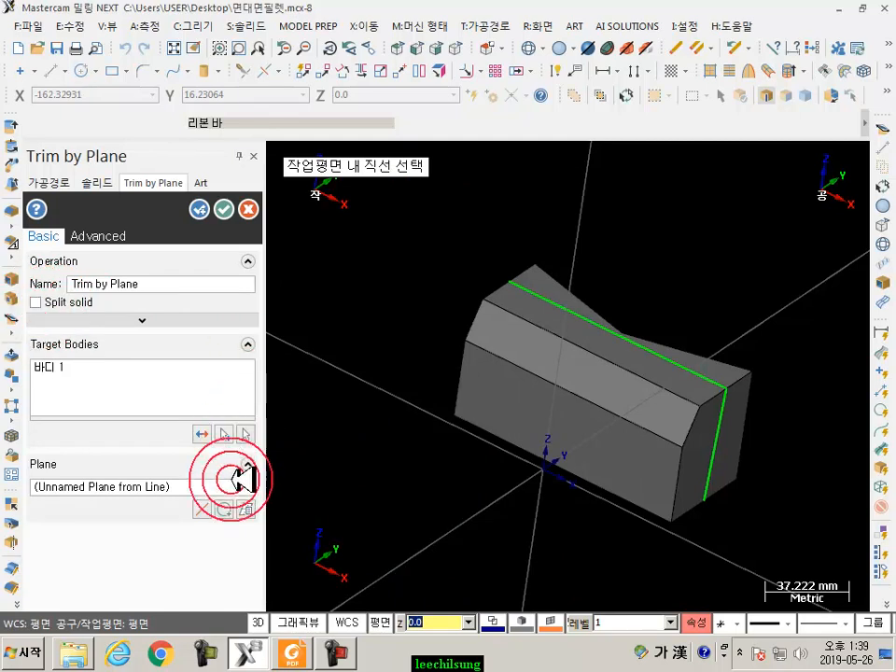
left_click(396, 317)
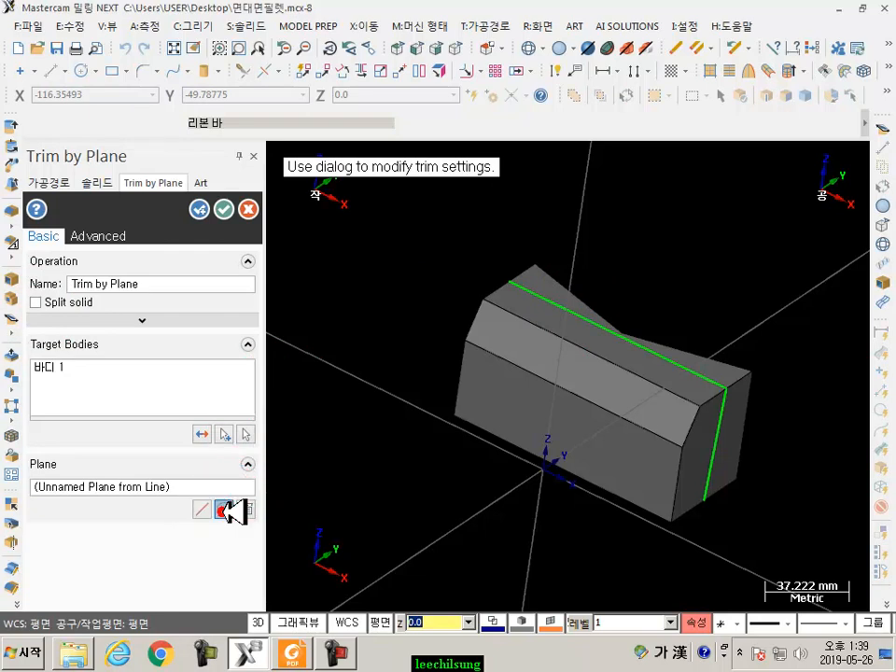
Define the trim plane by the two green lines on the block's top and end face, and reverse the kept side.
left_click(244, 509)
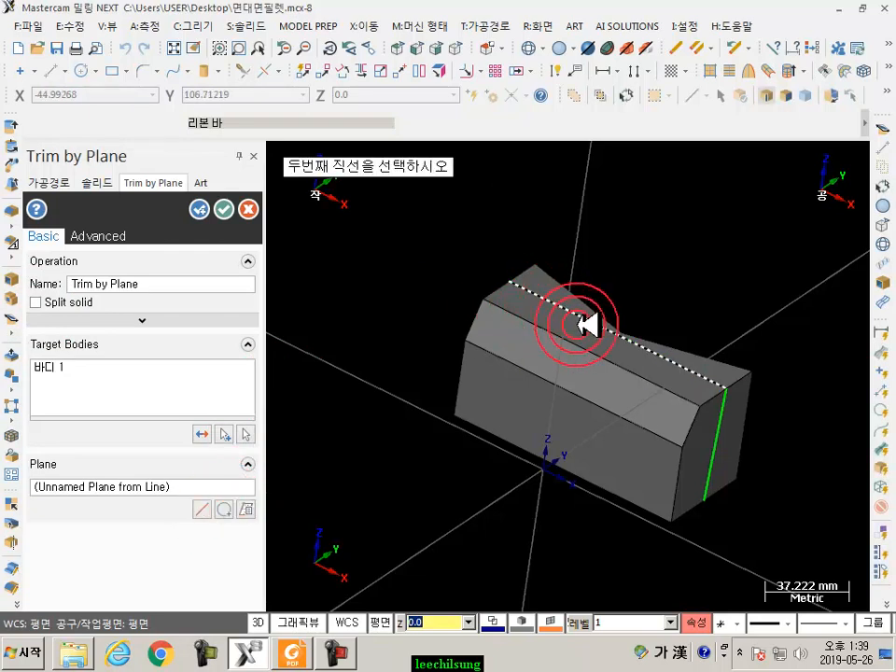
left_click(719, 439)
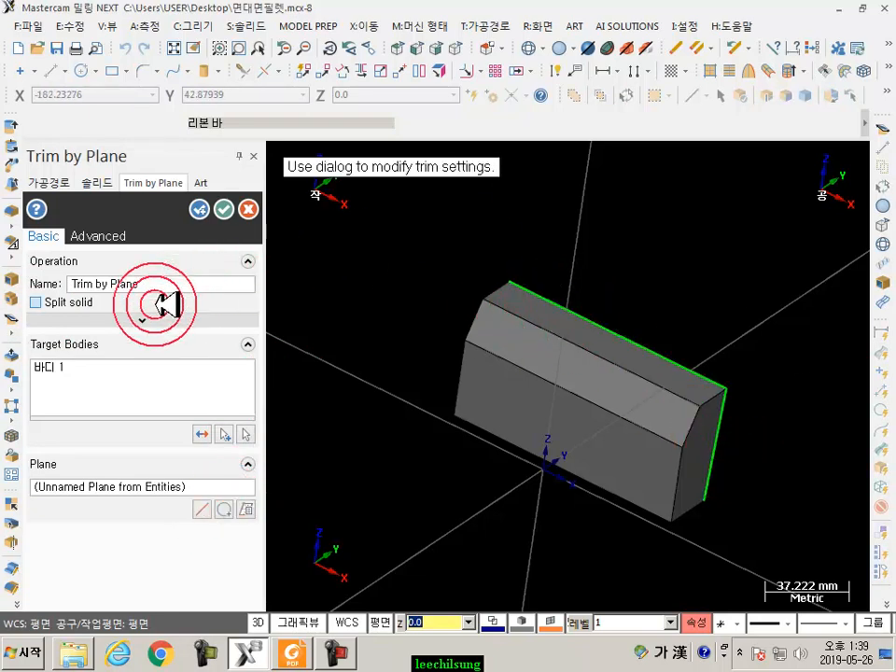
left_click(201, 435)
middle_click_drag(420, 425, 770, 479)
scroll(767, 479, "up", 1)
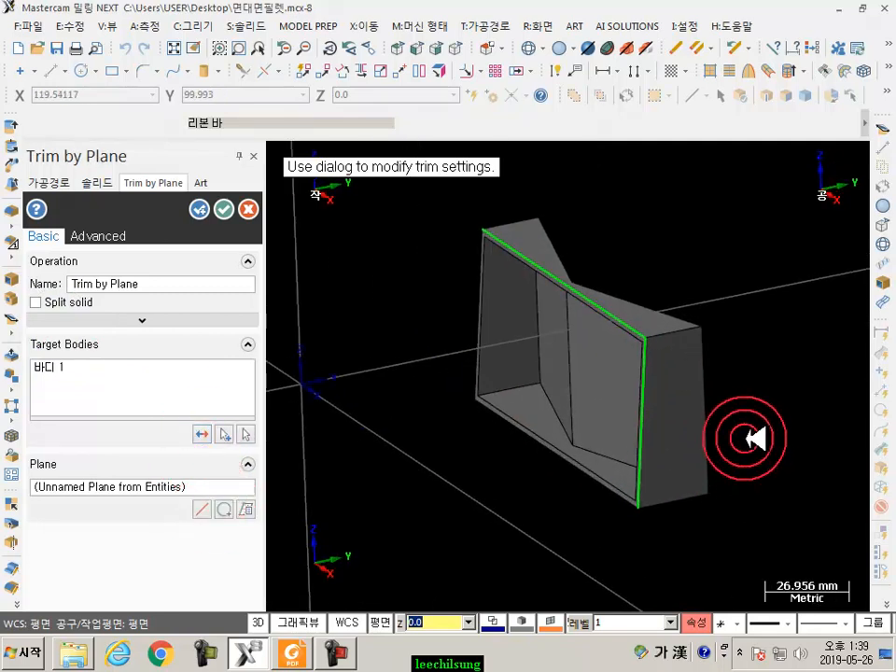
scroll(738, 417, "down", 1)
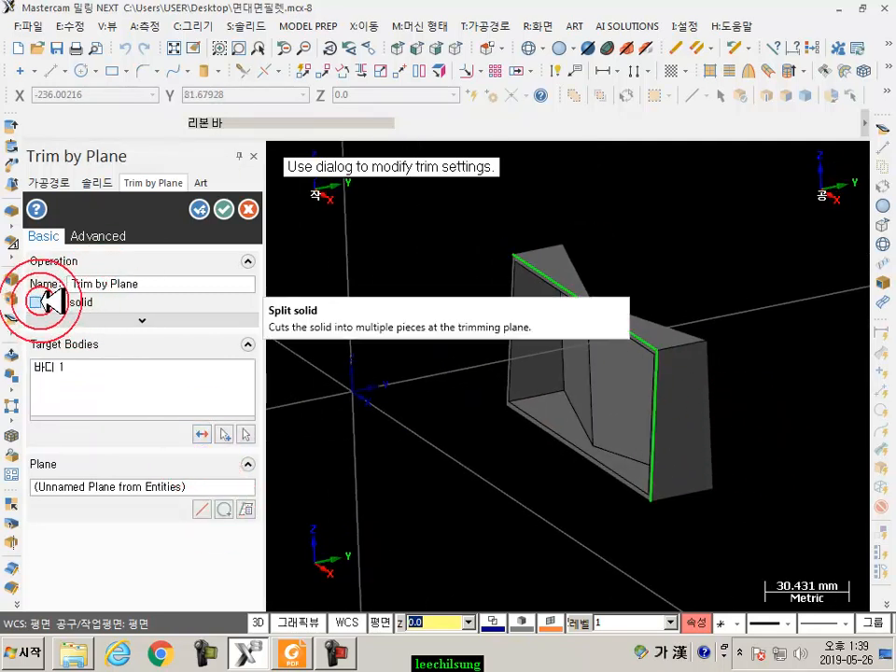
Enable Split solid for the trim and apply it to cut the block in two at the plane.
left_click(37, 302)
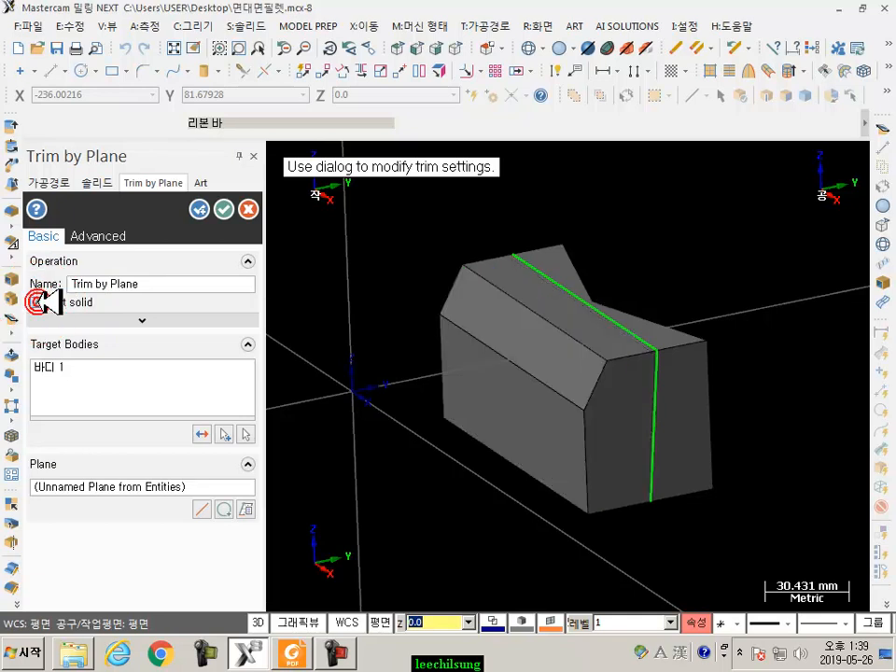
scroll(687, 431, "up", 2)
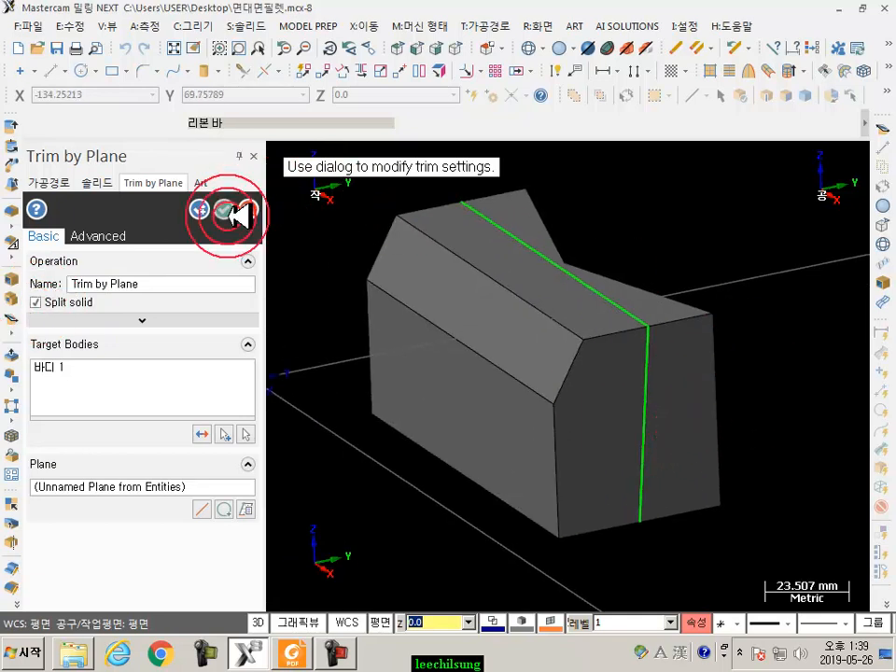
left_click(228, 213)
Isolate the chamfered half of the split block and examine its hollow interior.
left_click(474, 400)
left_click(756, 380)
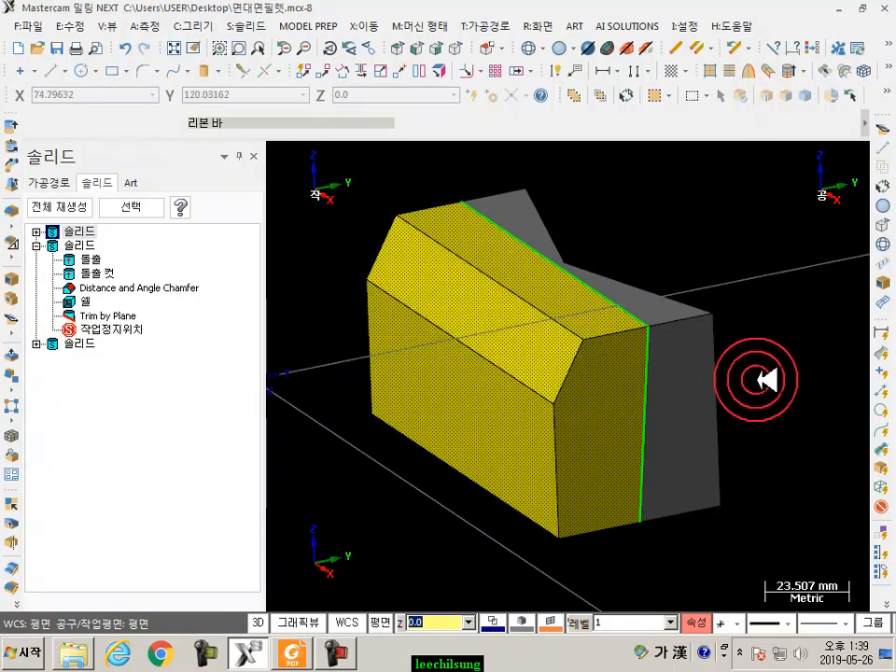
scroll(763, 369, "up", 1)
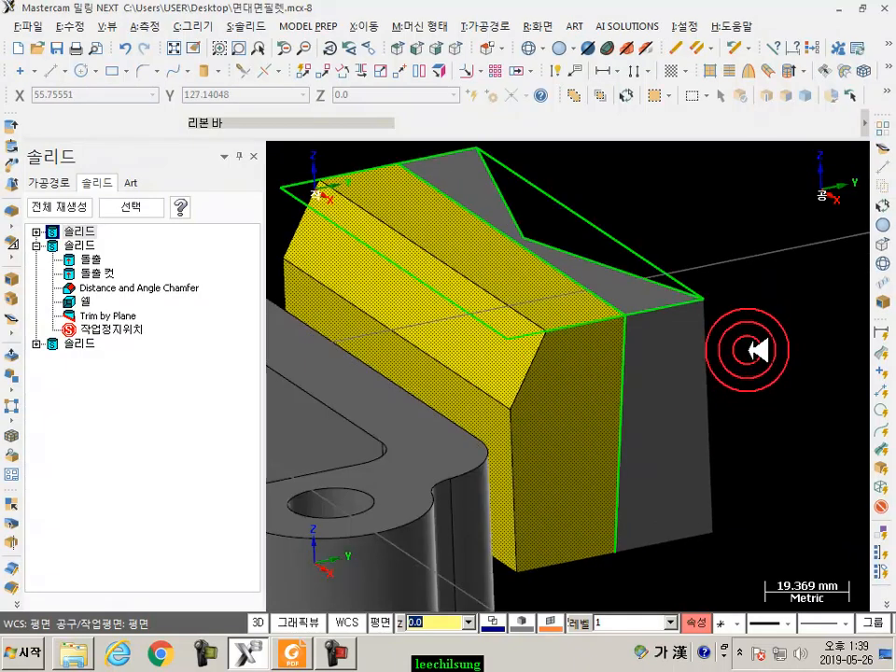
key("alt+e")
middle_click_drag(624, 338, 490, 337)
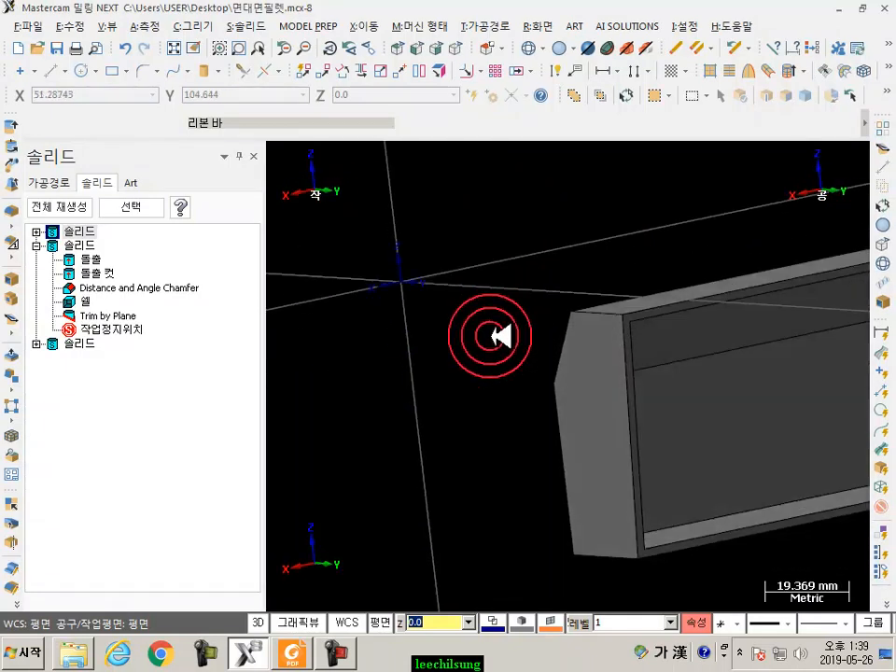
scroll(371, 312, "down", 2)
scroll(462, 341, "down", 4)
scroll(744, 401, "up", 2)
Bring back the hidden entities, isolate the notched half of the block instead and examine its hollow interior.
key("alt+e")
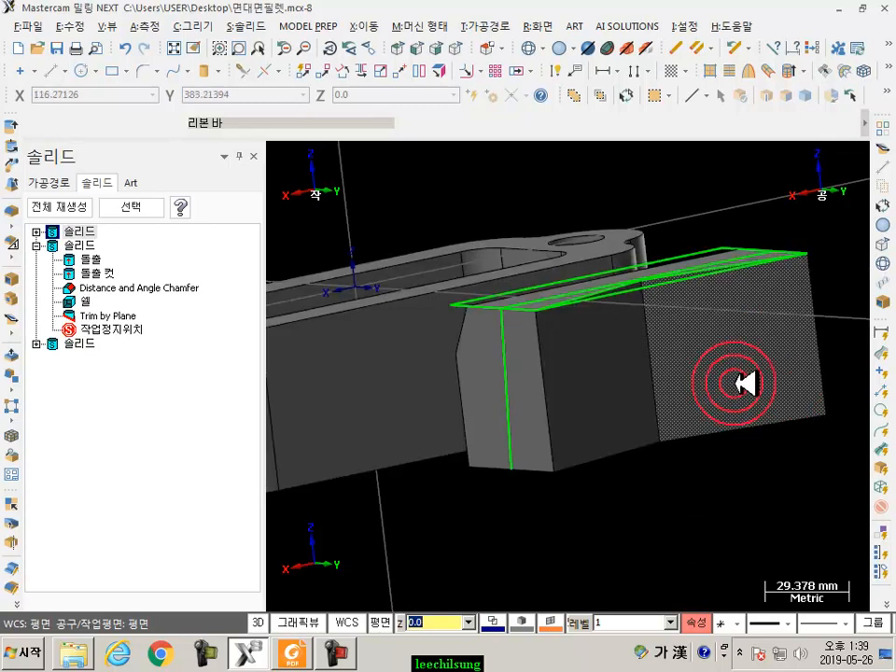
left_click(685, 361)
left_click(782, 417)
key("alt+e")
middle_click_drag(576, 400, 531, 336)
scroll(510, 305, "up", 2)
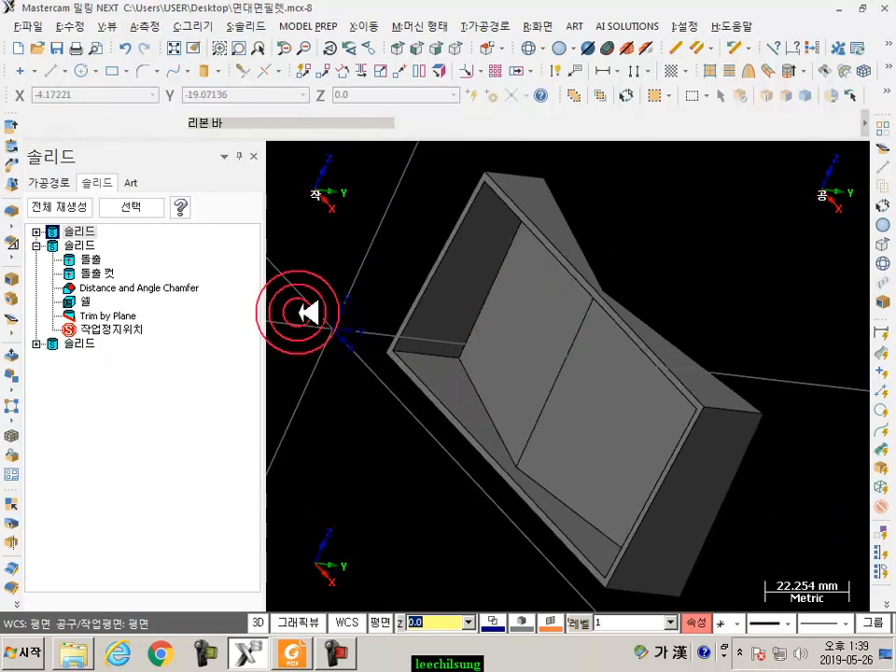
scroll(704, 380, "down", 2)
scroll(704, 380, "up", 1)
middle_click_drag(704, 380, 722, 294)
scroll(717, 296, "up", 1)
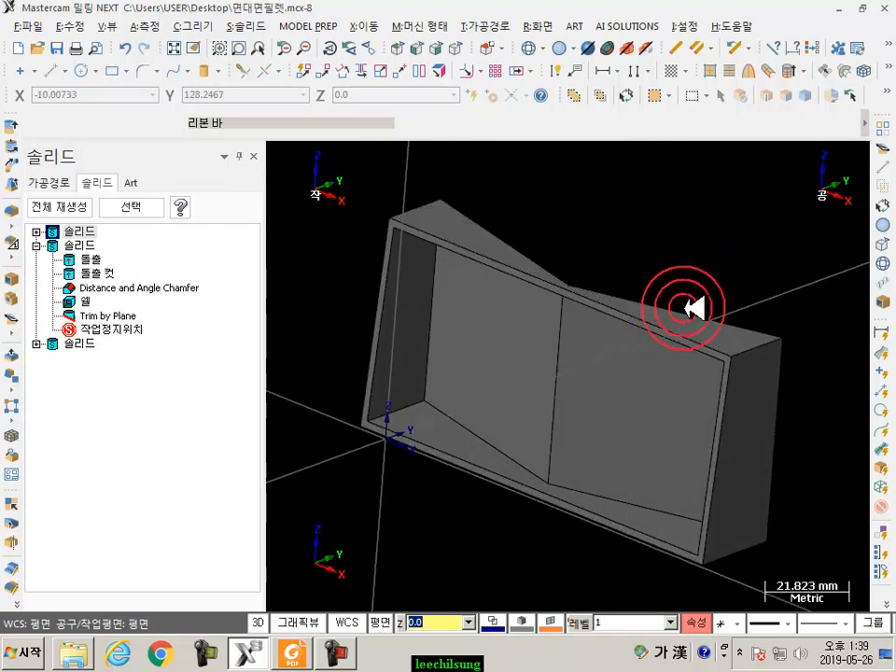